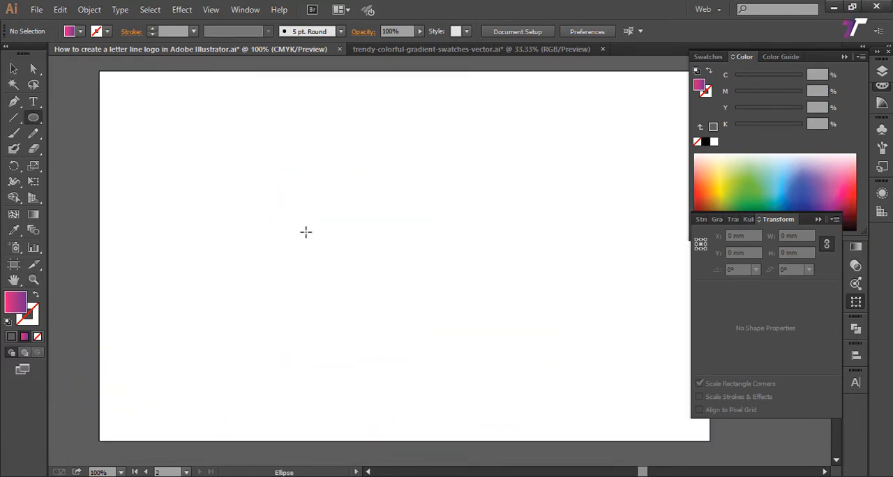
# Step: Draw a circle about 56 mm in diameter on the artboard, with the gradient on its stroke and no fill
pyautogui.moveTo(305, 232); pyautogui.dragTo(342, 285)
pyautogui.hotkey('shift', 'x')
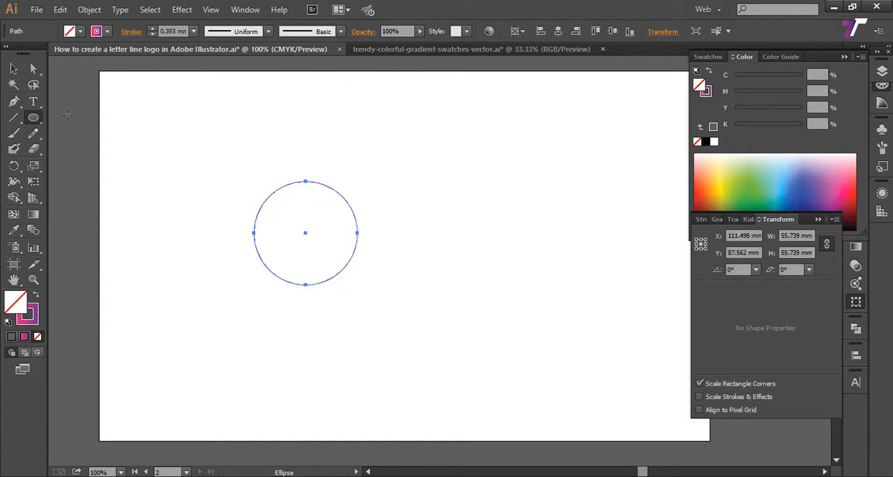
pyautogui.click(14, 68)
pyautogui.click(179, 109)
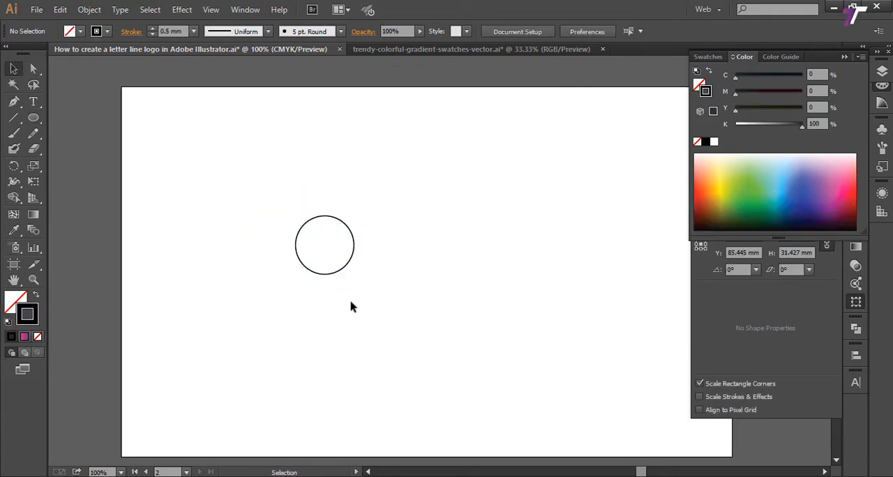
# Step: Offset the black-stroked circle's path outward by 5 mm with miter joins
pyautogui.click(354, 244)
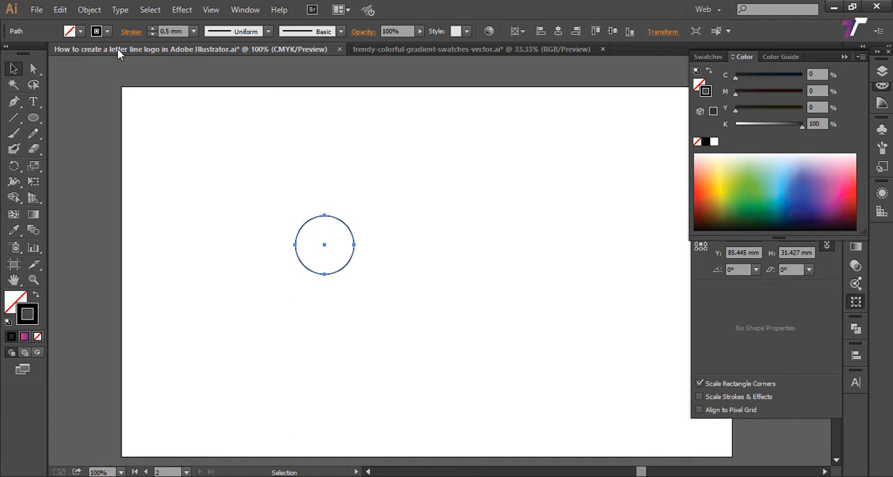
pyautogui.click(103, 13)
pyautogui.click(90, 8)
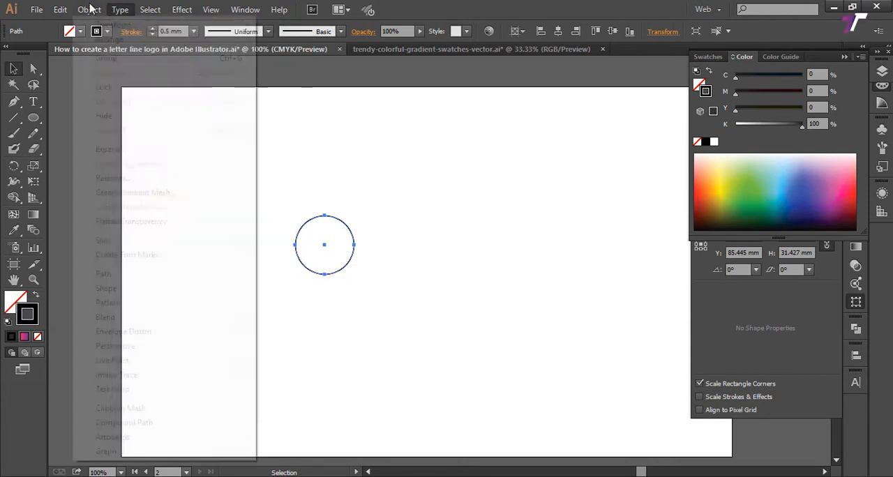
pyautogui.click(91, 8)
pyautogui.moveTo(125, 276)
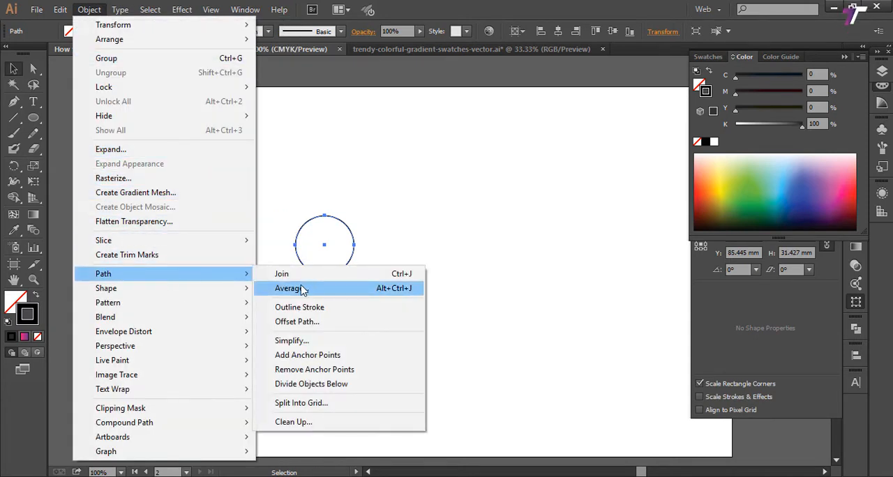
pyautogui.click(318, 322)
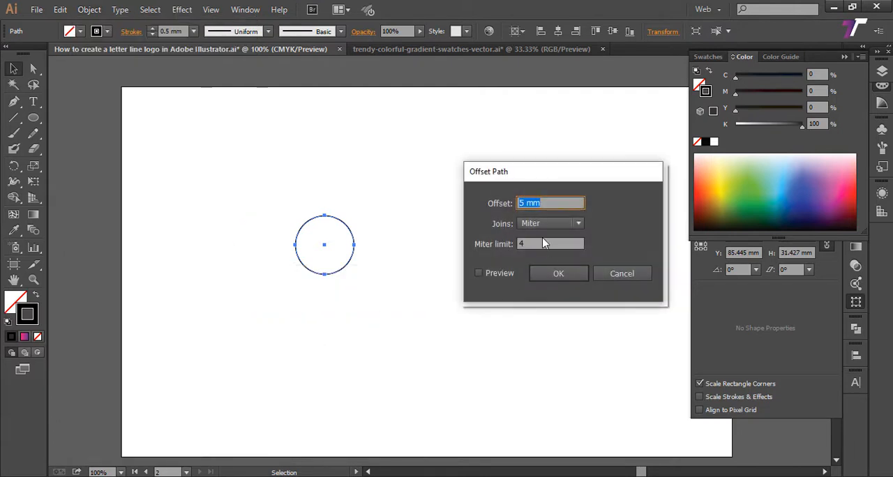
pyautogui.click(560, 276)
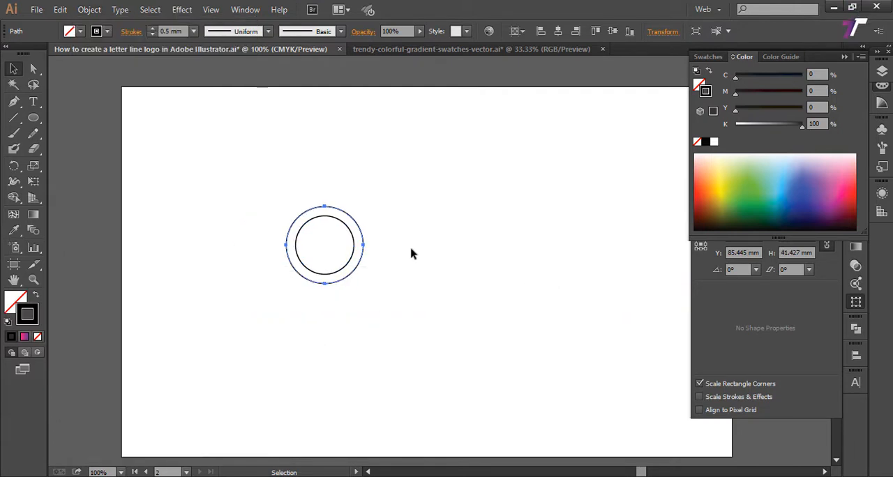
# Step: Add a third concentric circle by offsetting the outer circle's path by 5 mm
pyautogui.moveTo(410, 258); pyautogui.dragTo(338, 288)
pyautogui.click(99, 9)
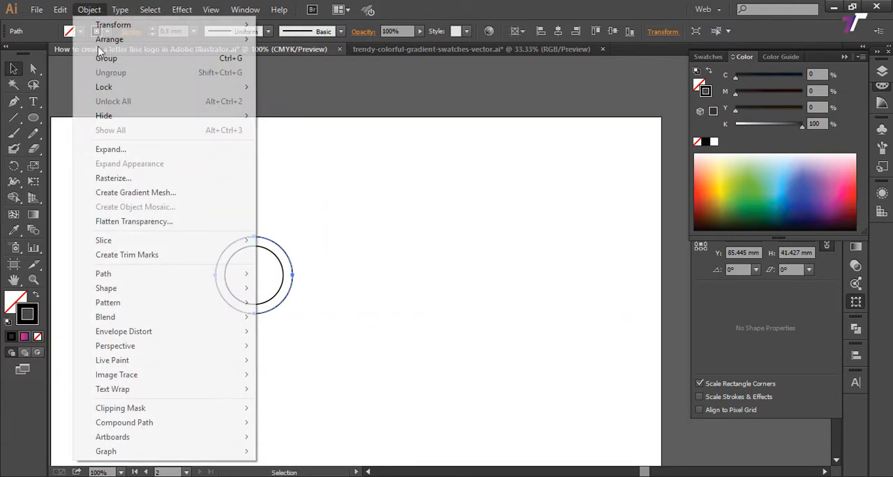
pyautogui.moveTo(205, 282)
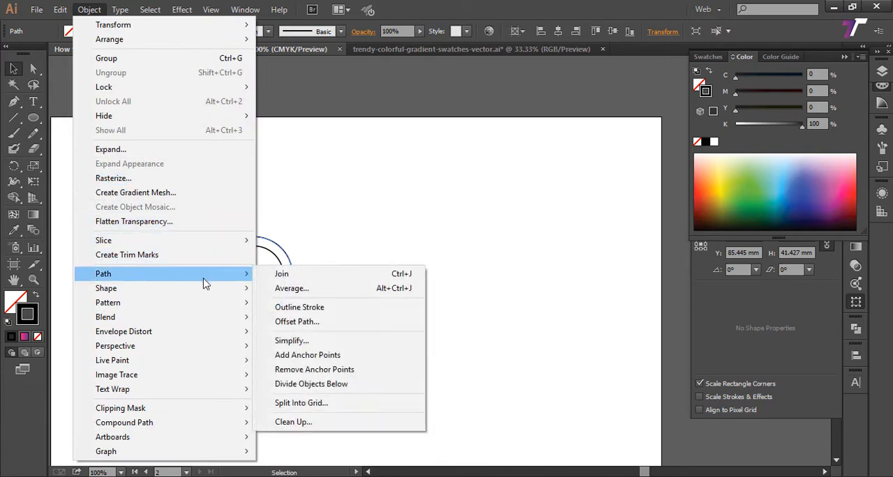
pyautogui.click(315, 322)
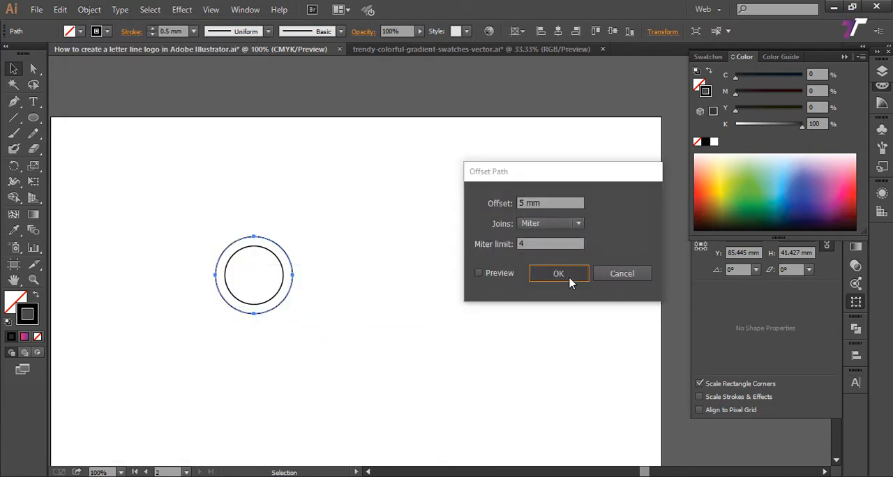
pyautogui.click(565, 277)
# Step: Add a fourth concentric circle by offsetting the outermost path by 5 mm
pyautogui.click(90, 10)
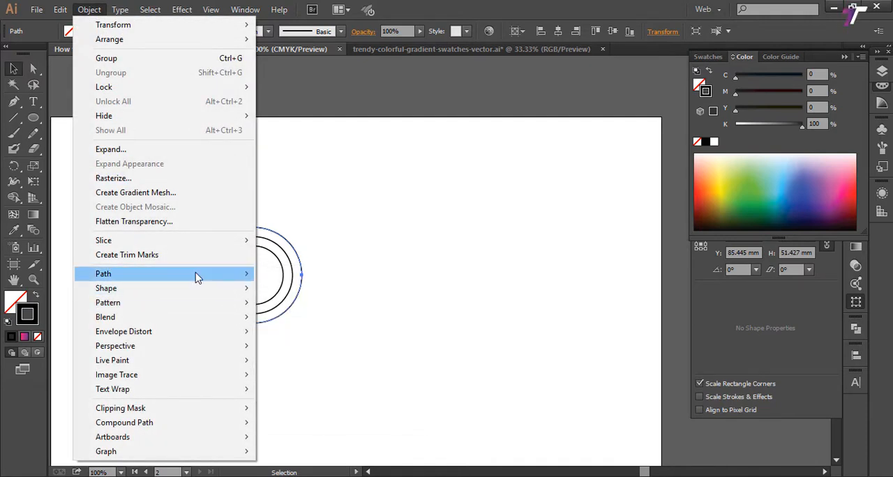
pyautogui.moveTo(198, 275)
pyautogui.click(315, 324)
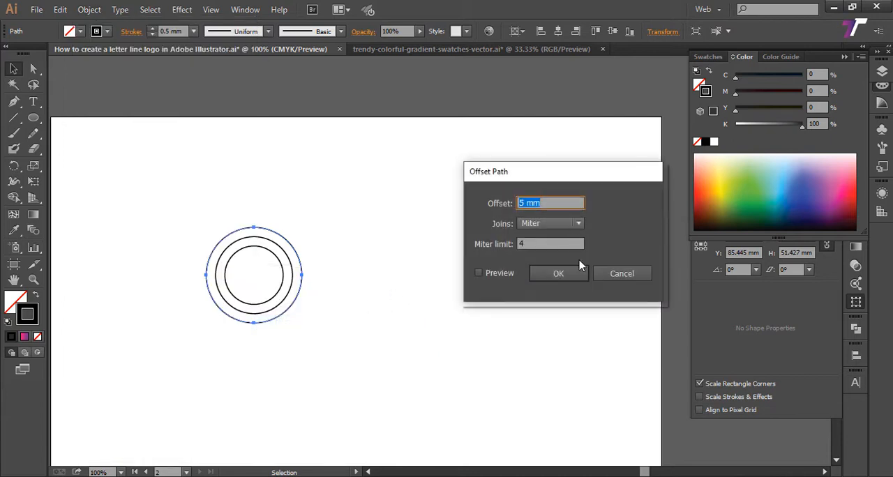
pyautogui.click(558, 274)
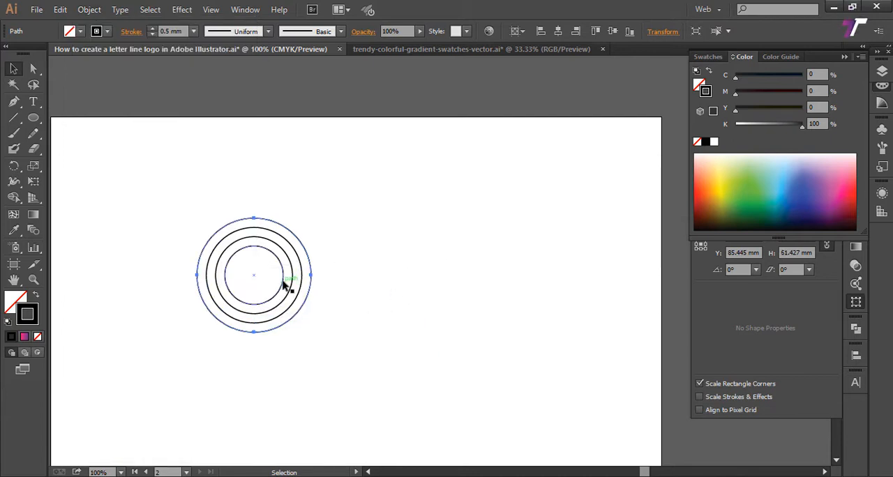
# Step: Add a fifth concentric circle with another 5 mm path offset and deselect it
pyautogui.click(91, 9)
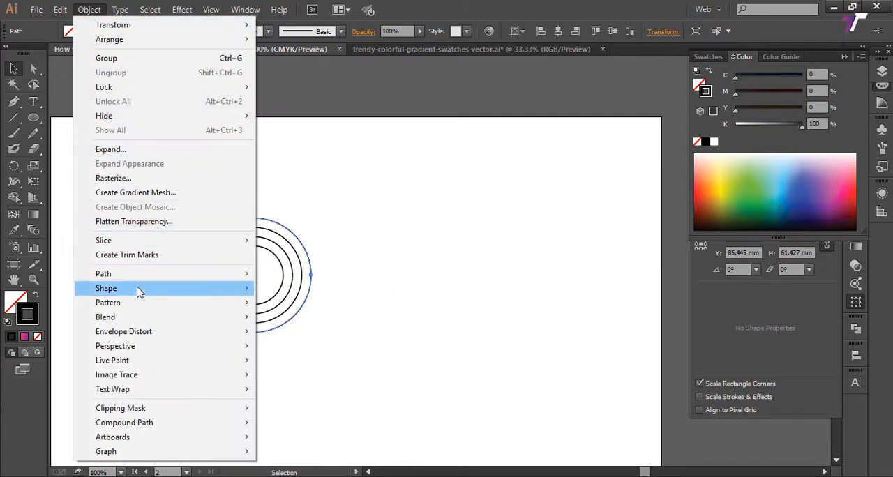
pyautogui.moveTo(135, 278)
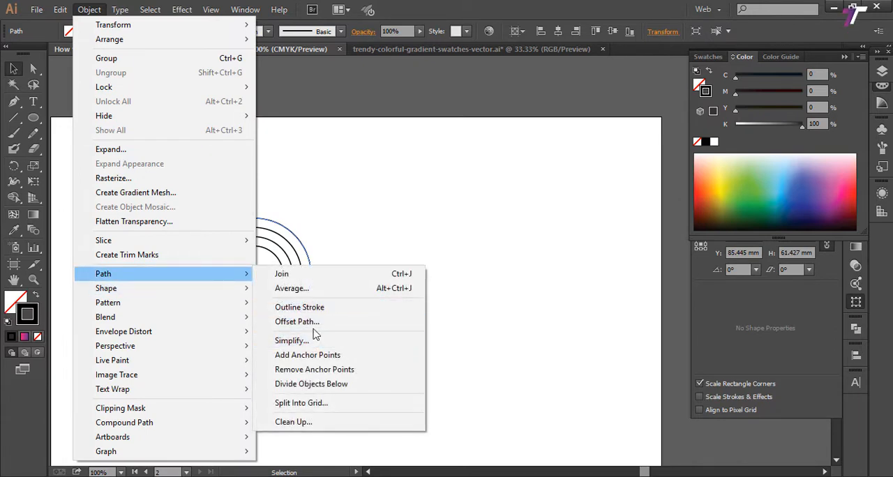
pyautogui.click(320, 322)
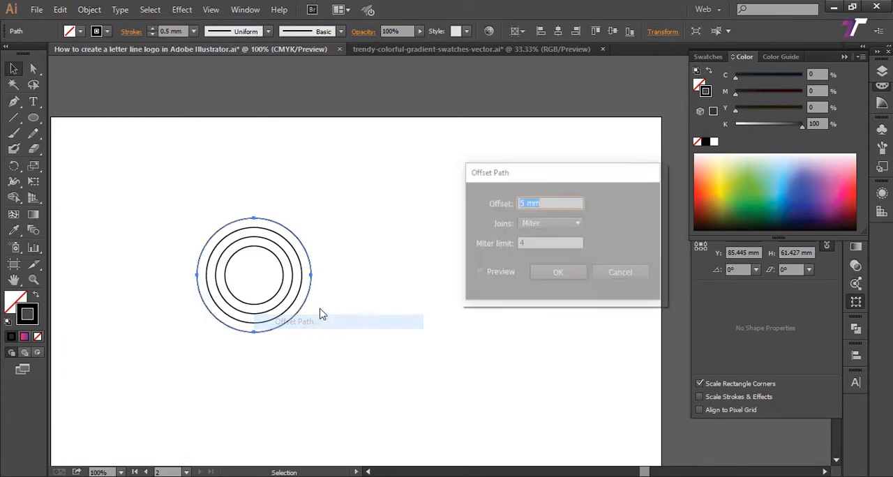
pyautogui.click(559, 274)
pyautogui.click(443, 228)
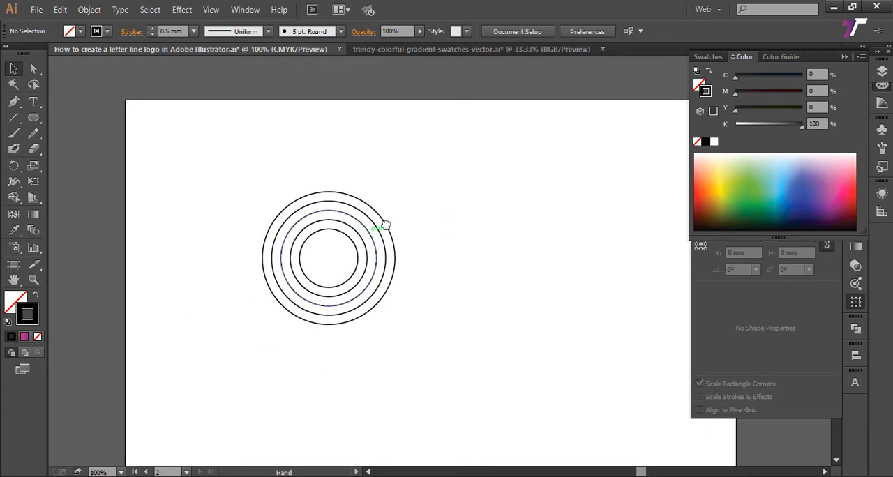
# Step: Duplicate the set of concentric circles to the right, its outer circle meeting the first set's innermost circle
pyautogui.moveTo(216, 209); pyautogui.dragTo(312, 209)
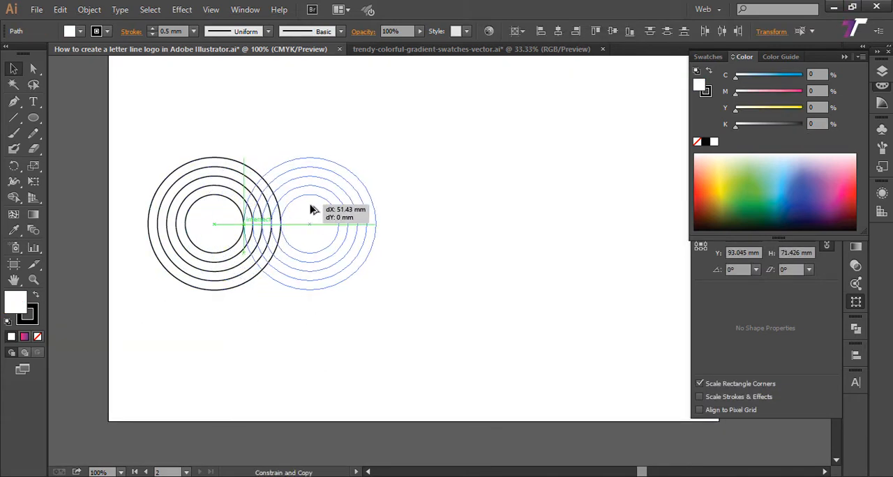
pyautogui.moveTo(428, 227); pyautogui.dragTo(400, 213)
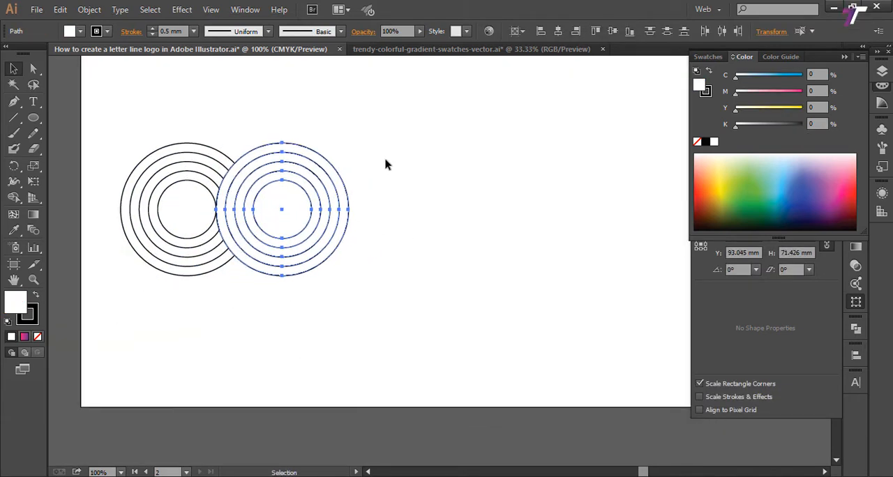
pyautogui.moveTo(385, 161); pyautogui.dragTo(314, 221)
pyautogui.moveTo(361, 181); pyautogui.dragTo(301, 220)
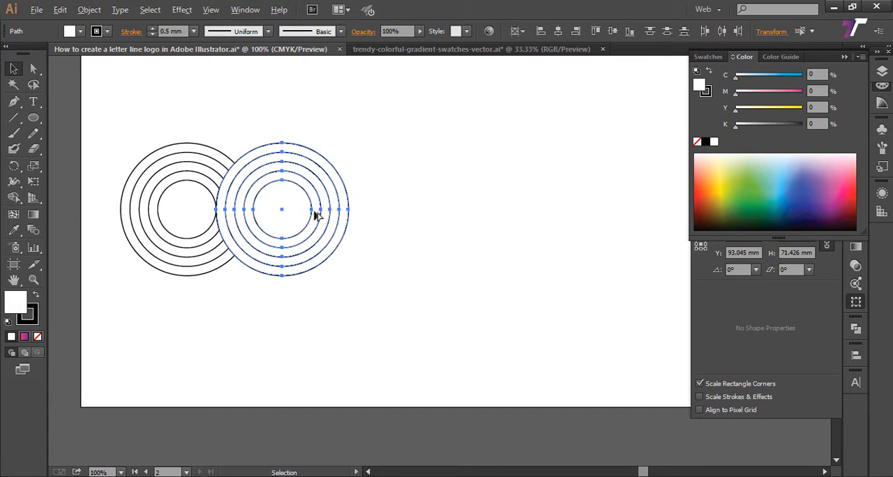
pyautogui.moveTo(335, 174); pyautogui.dragTo(346, 214)
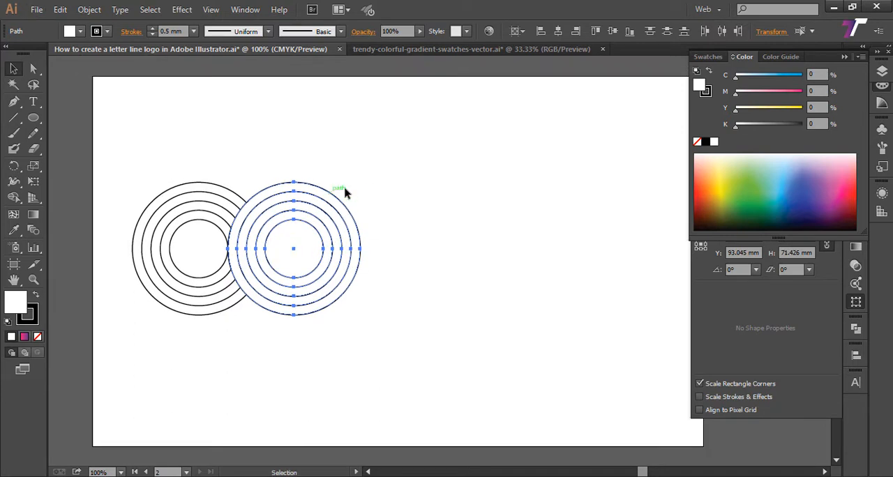
pyautogui.moveTo(293, 222); pyautogui.dragTo(297, 127)
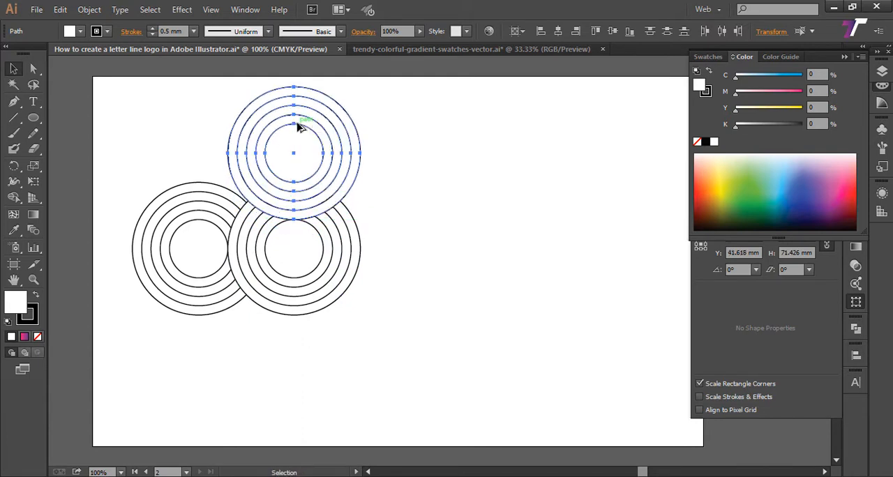
pyautogui.hotkey('ctrl', 'z')
# Step: Duplicate the second ring set to the right at the same overlap to form a third set in the row
pyautogui.moveTo(322, 253); pyautogui.dragTo(419, 254)
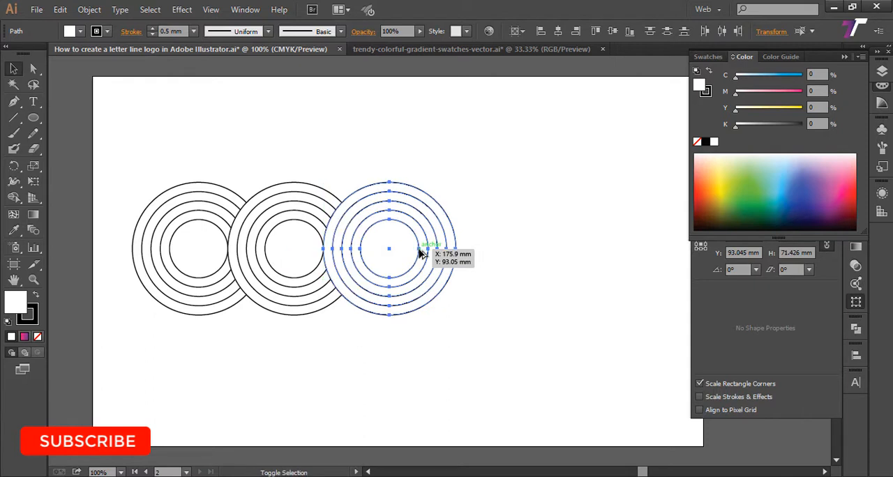
pyautogui.hscroll(1, 459, 244)
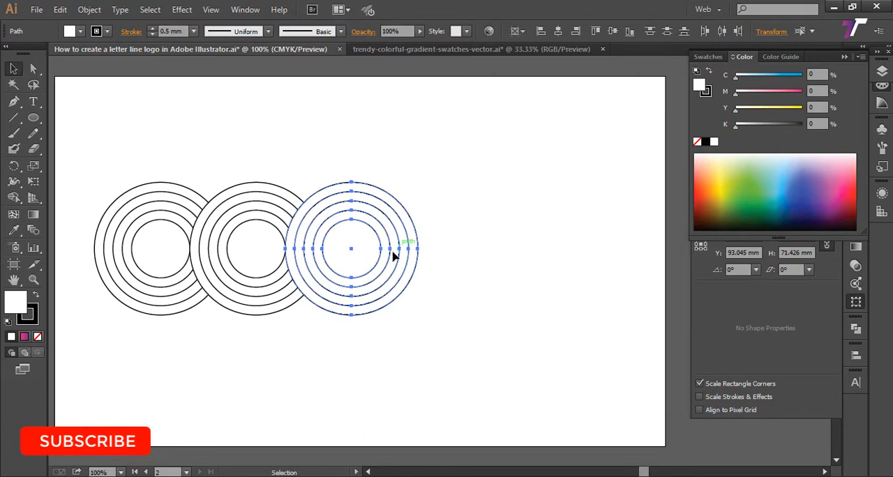
pyautogui.moveTo(429, 251); pyautogui.dragTo(407, 255)
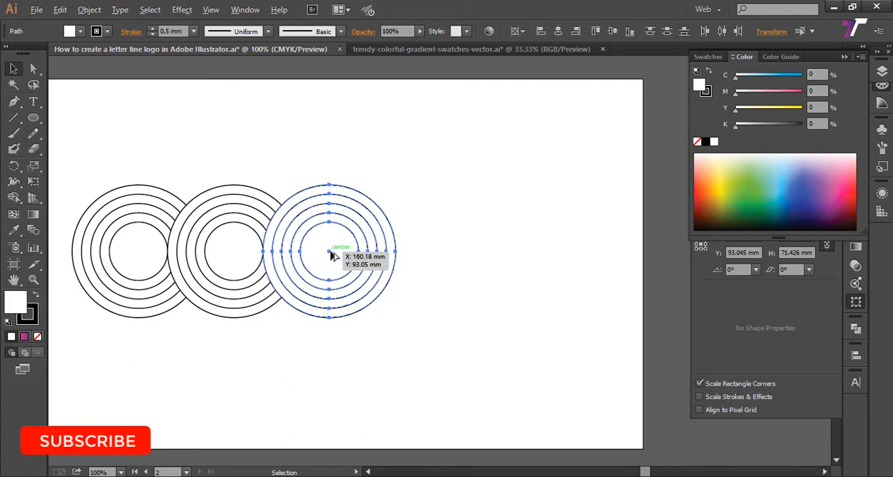
# Step: Duplicate the third ring set straight up, overlapping it down to its innermost circle
pyautogui.moveTo(331, 255); pyautogui.dragTo(336, 159)
pyautogui.hscroll(3, 351, 367)
pyautogui.scroll(1, 351, 367)
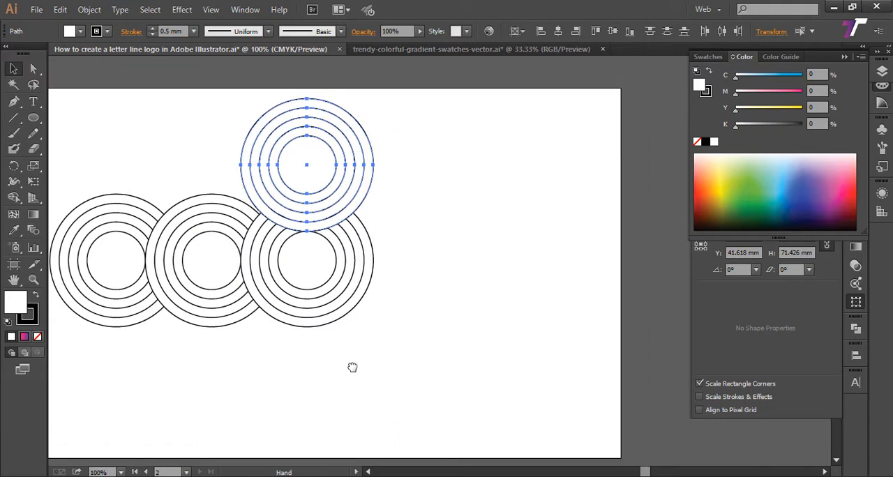
# Step: Duplicate the third ring set of the row to the right as an overlapping fourth set
pyautogui.click(269, 299)
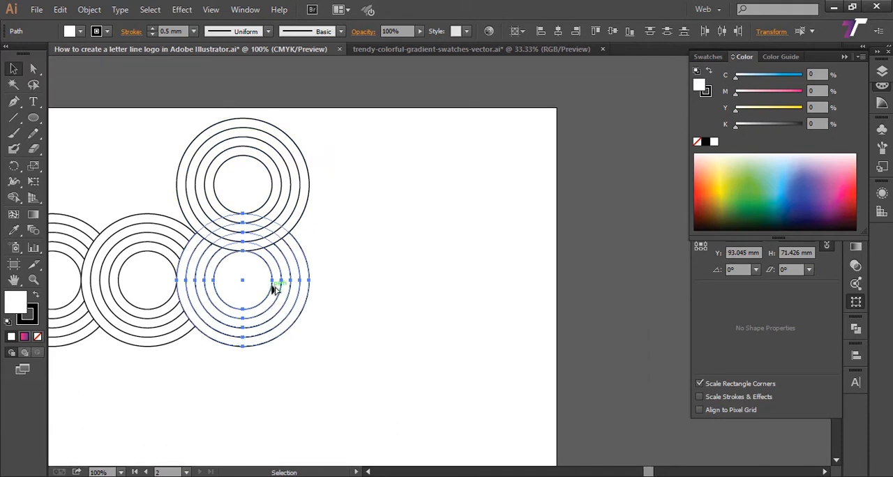
pyautogui.moveTo(294, 286); pyautogui.dragTo(327, 289)
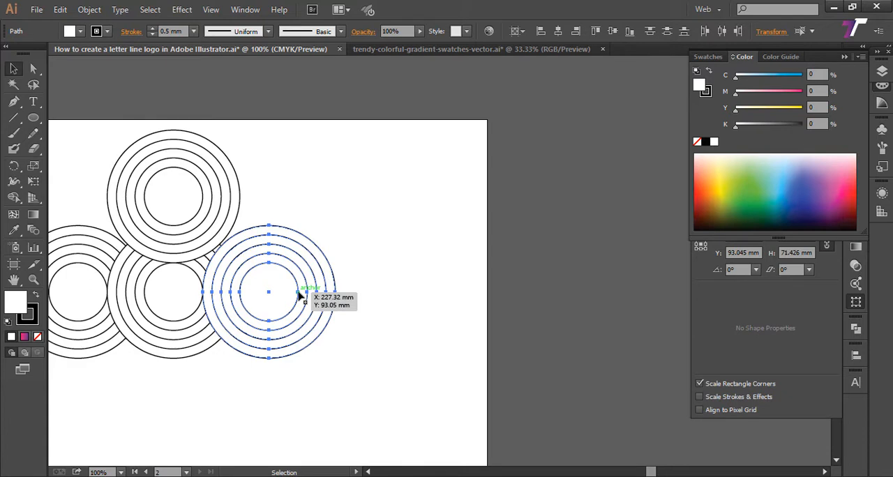
# Step: Place a fifth ring set touching the fourth set's outer circle, and a sixth set overlapping the fifth on its right
pyautogui.moveTo(300, 295); pyautogui.dragTo(360, 262)
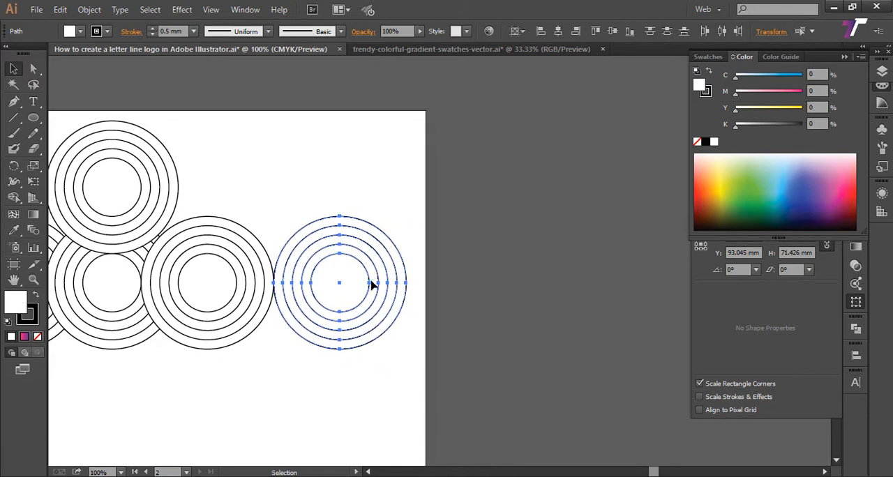
pyautogui.moveTo(311, 292); pyautogui.dragTo(207, 297)
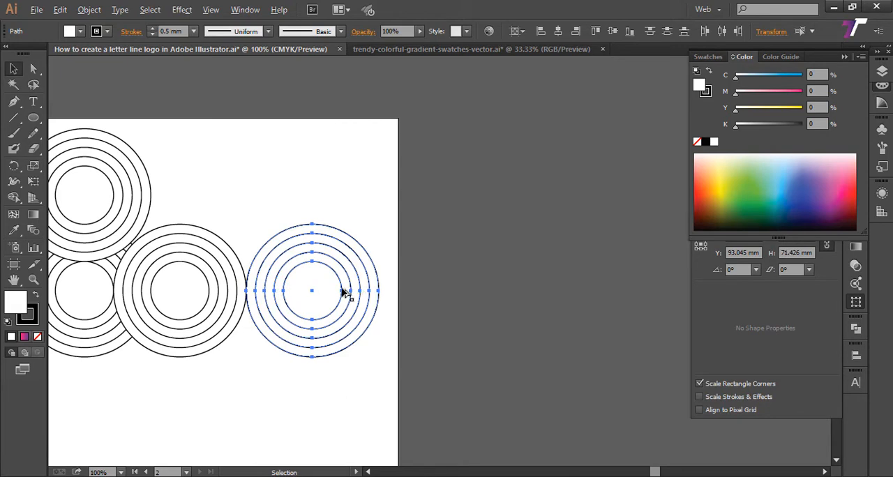
pyautogui.moveTo(342, 292); pyautogui.dragTo(552, 290)
pyautogui.moveTo(281, 337); pyautogui.dragTo(445, 309)
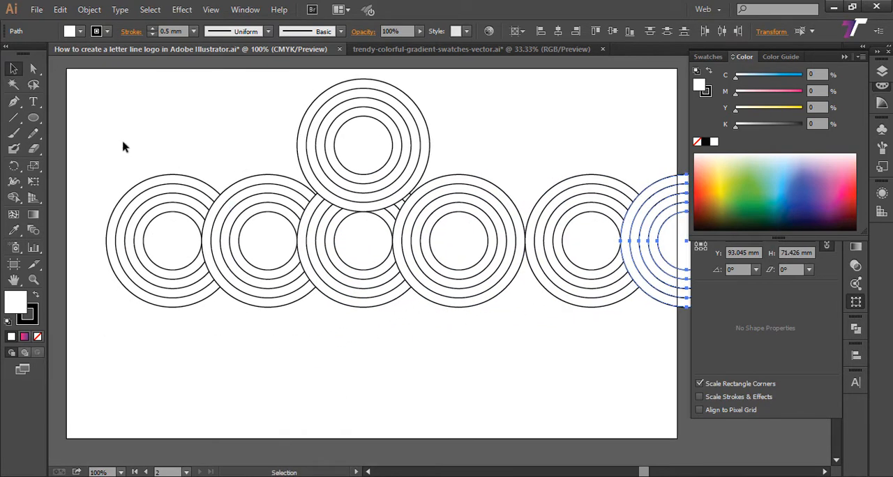
# Step: Widen Artboard 2 to the right to about 409 mm and extend its top edge upward above the ring sets
pyautogui.click(14, 267)
pyautogui.moveTo(421, 285); pyautogui.dragTo(231, 301)
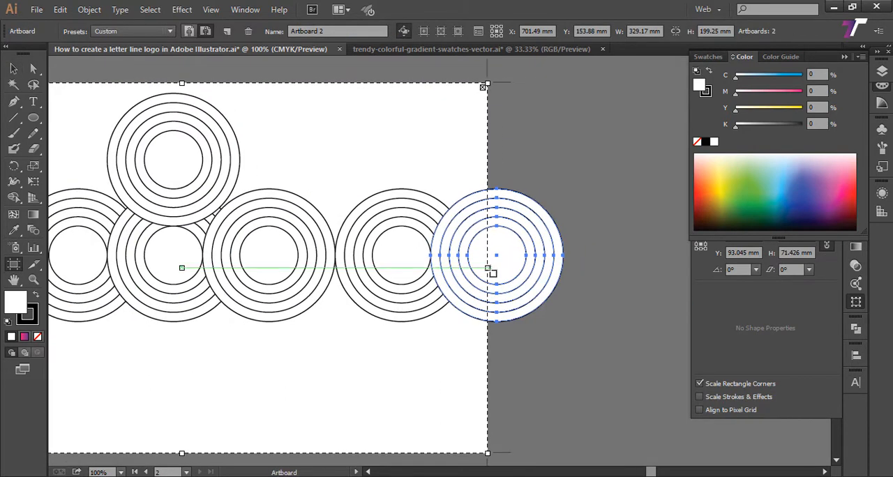
pyautogui.moveTo(488, 268); pyautogui.dragTo(635, 270)
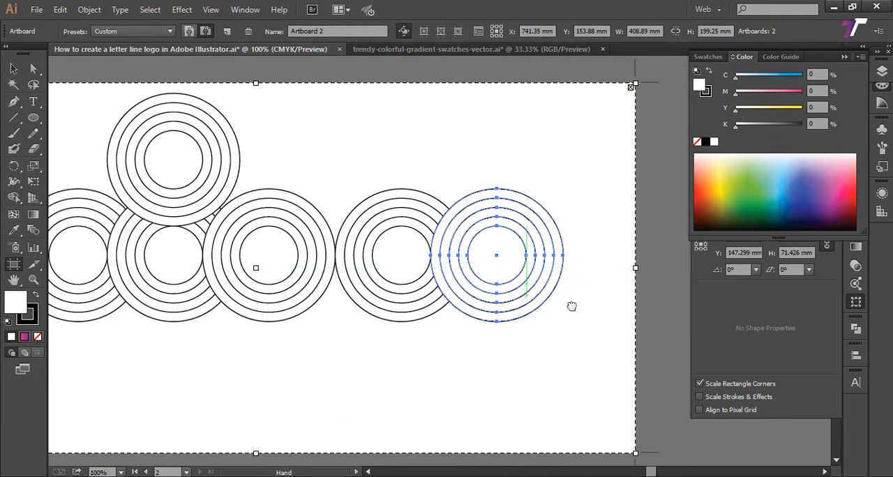
pyautogui.moveTo(499, 314); pyautogui.dragTo(625, 298)
pyautogui.moveTo(392, 195); pyautogui.dragTo(385, 309)
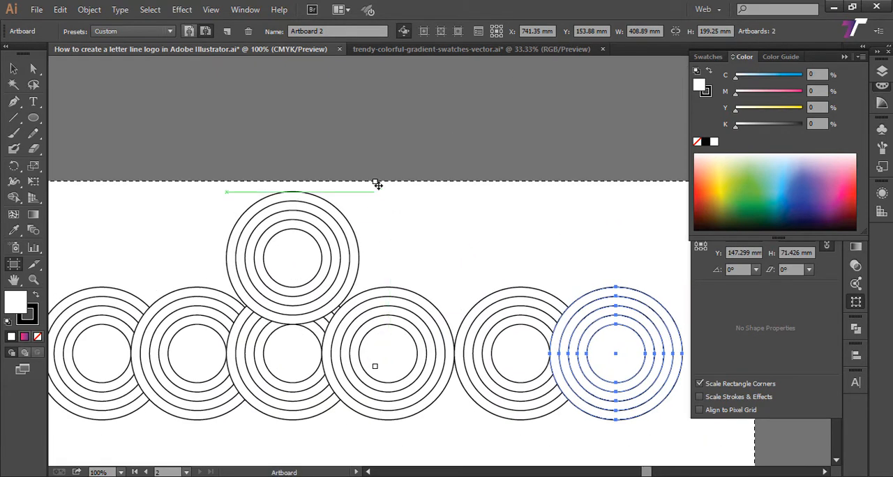
pyautogui.moveTo(377, 184); pyautogui.dragTo(374, 110)
pyautogui.click(14, 70)
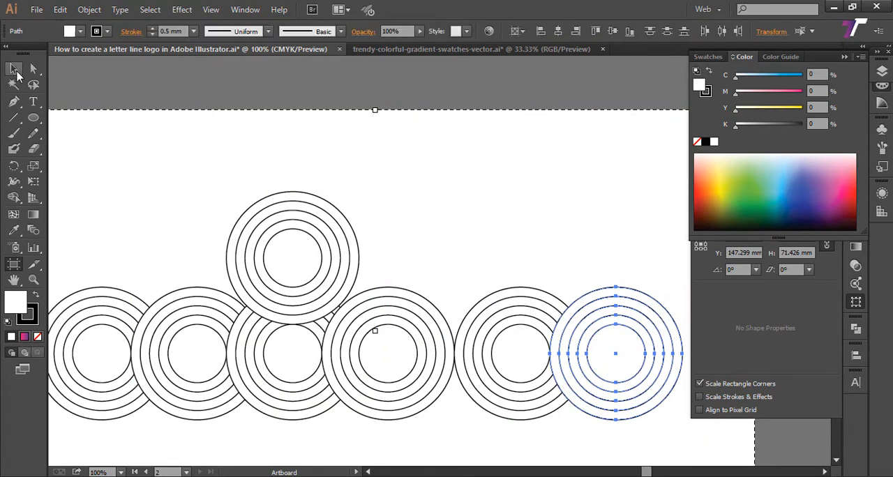
# Step: Select all the ring sets on the artboard and move them 5 mm horizontally to the right
pyautogui.moveTo(444, 280); pyautogui.dragTo(500, 193)
pyautogui.press('z')
pyautogui.keyDown('alt'); pyautogui.click(387, 350); pyautogui.keyUp('alt')
pyautogui.moveTo(334, 357); pyautogui.dragTo(293, 373)
pyautogui.click(13, 69)
pyautogui.moveTo(126, 123); pyautogui.dragTo(535, 360)
pyautogui.moveTo(361, 258); pyautogui.dragTo(368, 258)
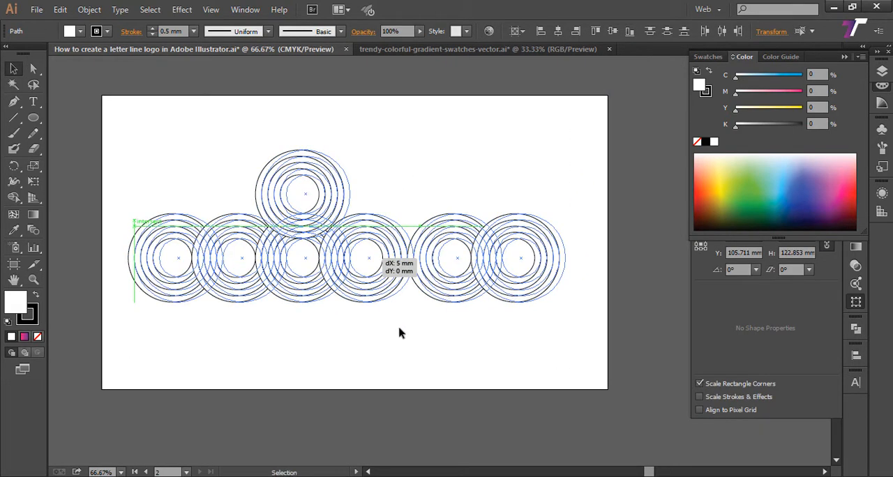
pyautogui.click(400, 330)
pyautogui.moveTo(341, 344); pyautogui.dragTo(395, 370)
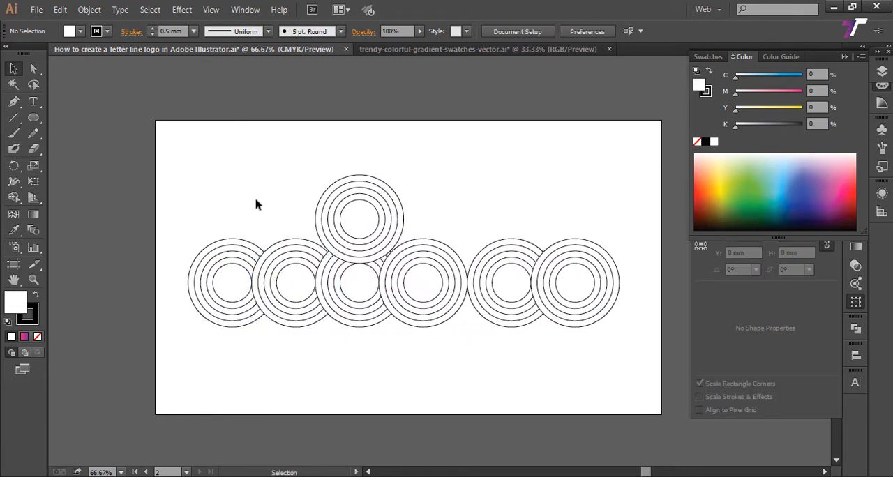
pyautogui.moveTo(259, 183); pyautogui.dragTo(285, 178)
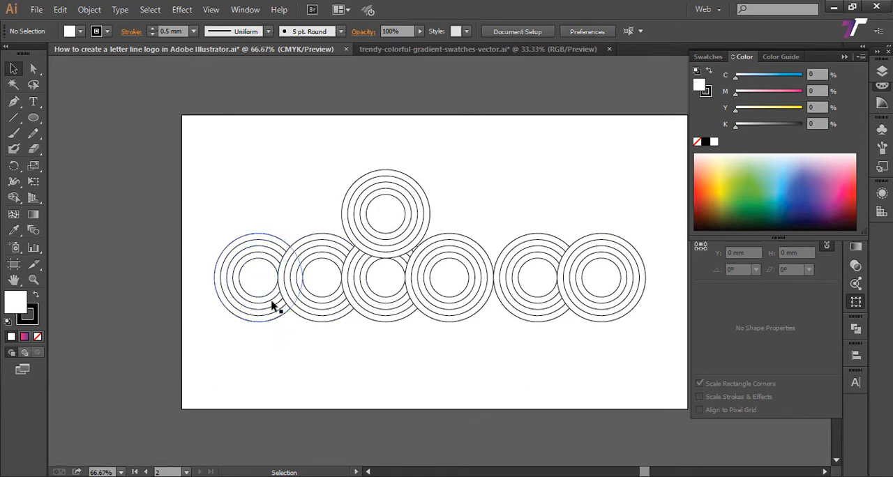
pyautogui.press('a')
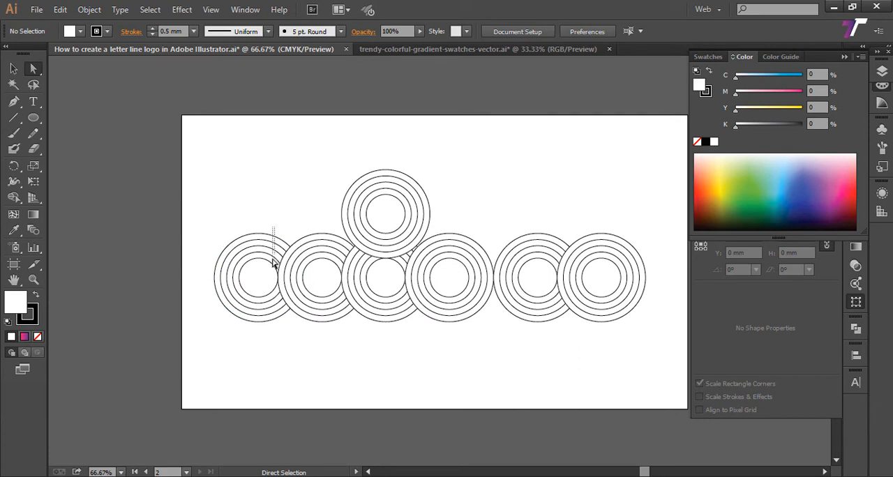
pyautogui.moveTo(266, 272); pyautogui.dragTo(265, 271)
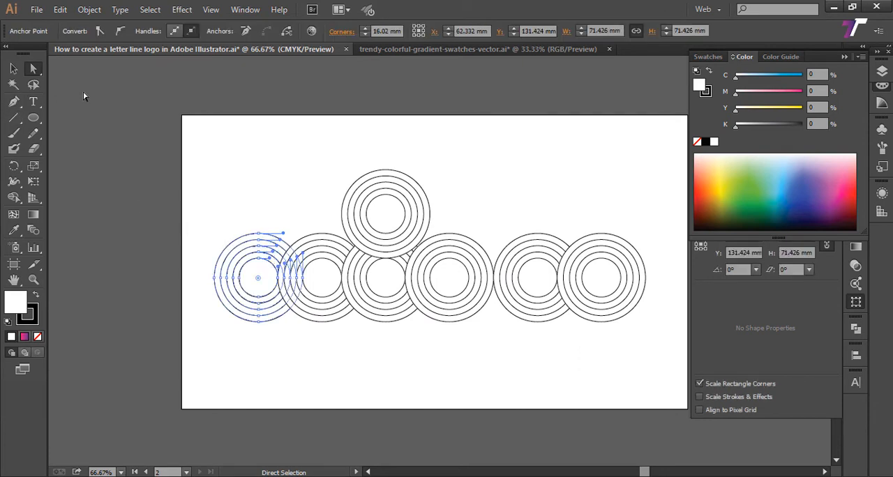
pyautogui.click(84, 94)
pyautogui.click(33, 72)
pyautogui.click(92, 72)
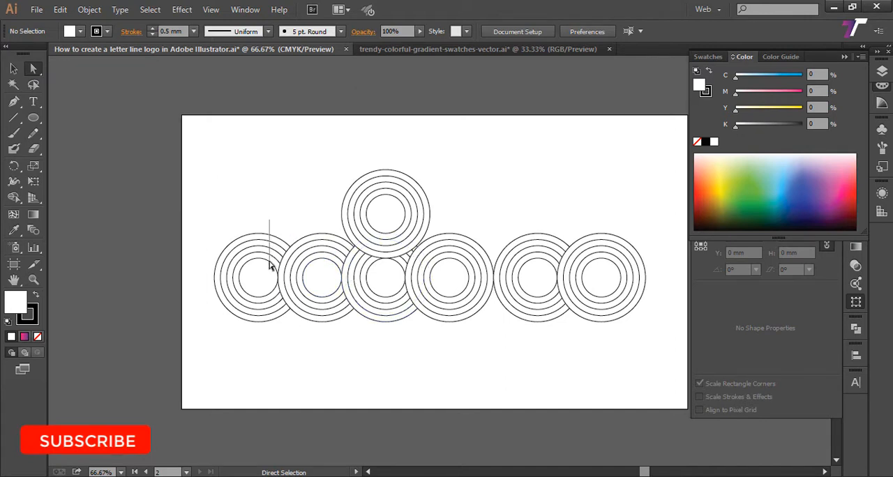
# Step: Delete the upper-right quarter arcs of all five circles in the first ring set of the row
pyautogui.moveTo(270, 265); pyautogui.dragTo(266, 271)
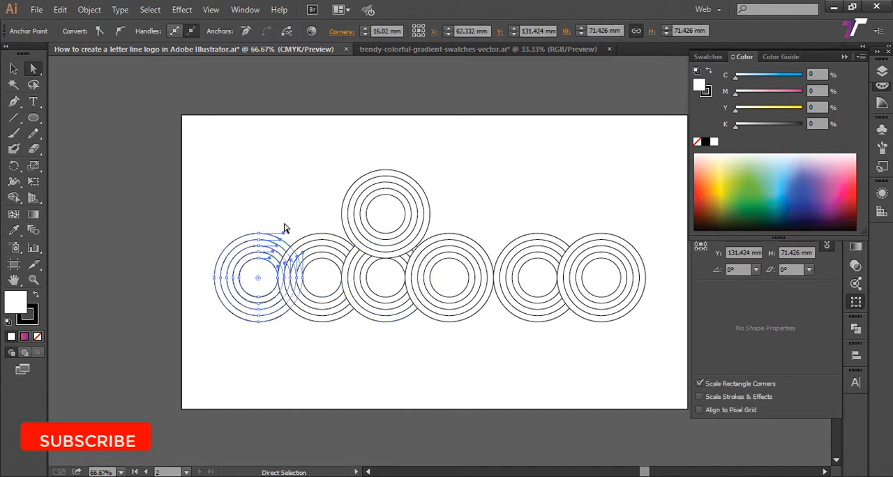
pyautogui.press('z')
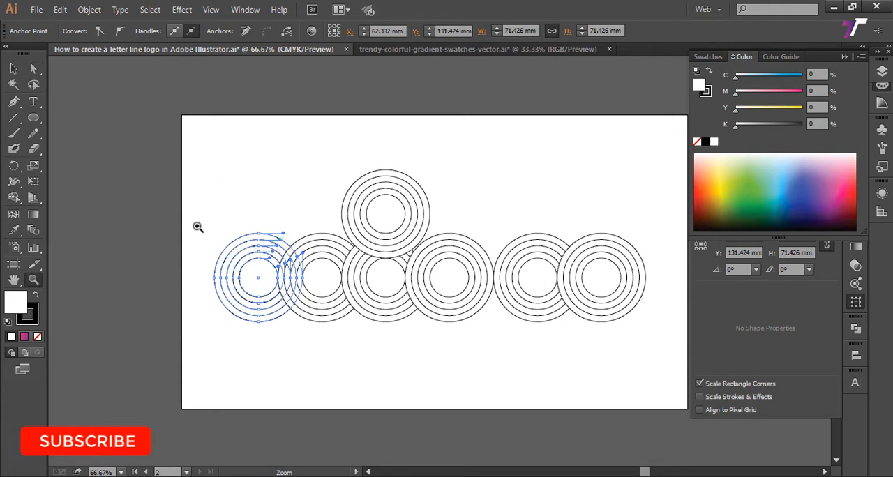
pyautogui.moveTo(182, 195); pyautogui.dragTo(662, 357)
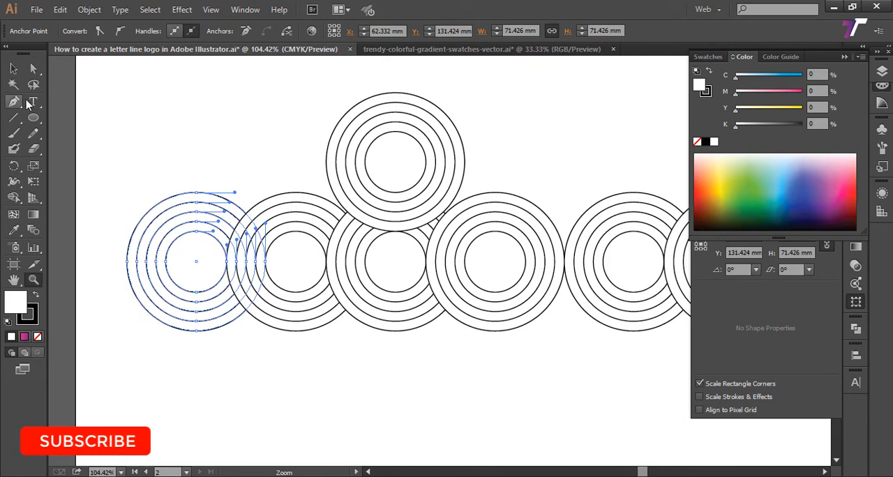
pyautogui.click(20, 72)
pyautogui.click(34, 69)
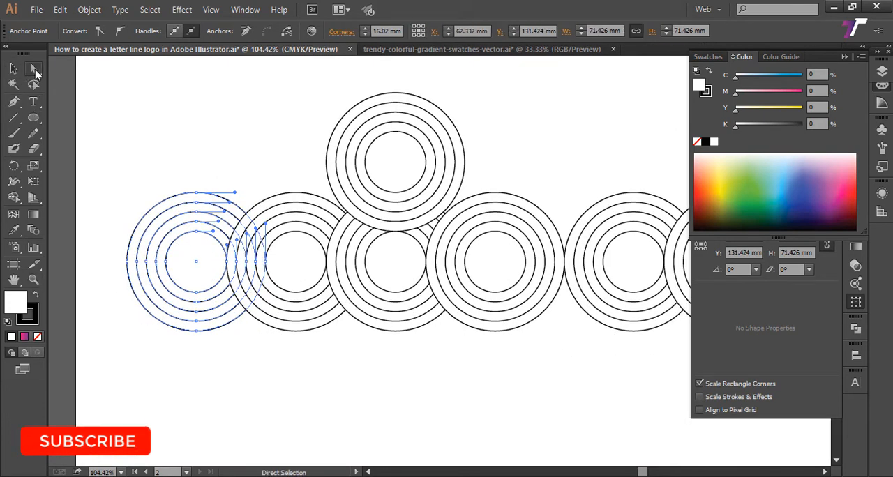
pyautogui.click(212, 169)
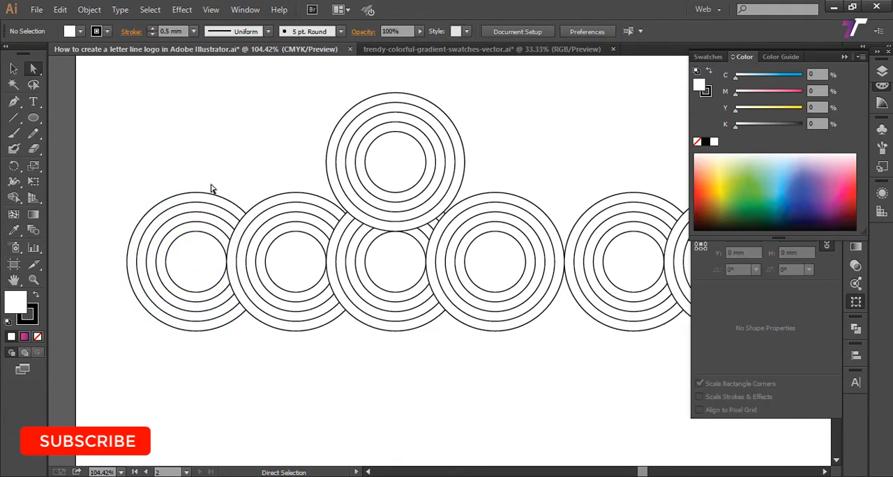
pyautogui.moveTo(206, 239); pyautogui.dragTo(205, 241)
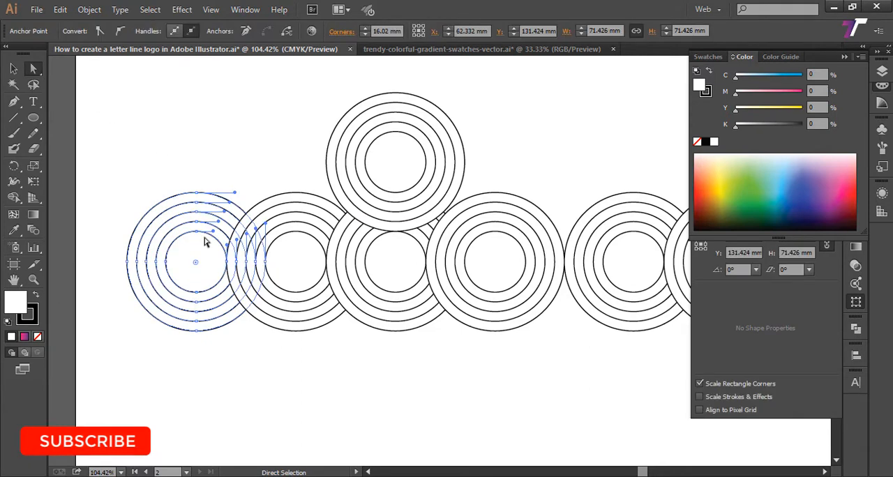
pyautogui.moveTo(227, 172); pyautogui.dragTo(208, 251)
pyautogui.press('Delete')
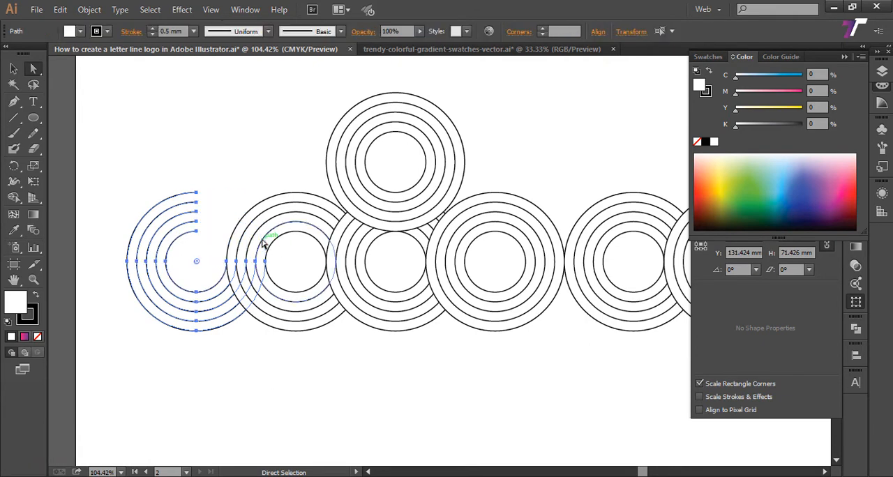
pyautogui.click(239, 174)
# Step: Delete the lower-right quarter arcs of all five circles in the second ring set of the row
pyautogui.moveTo(239, 175); pyautogui.dragTo(199, 201)
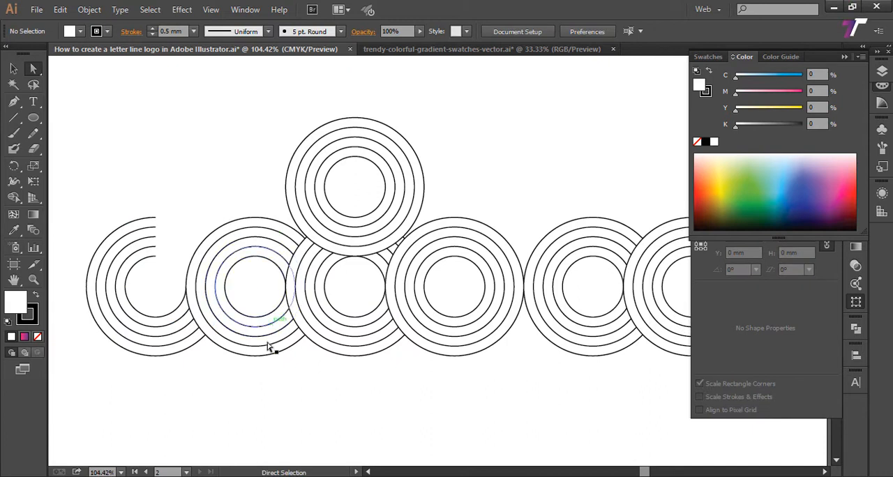
pyautogui.moveTo(271, 318)
pyautogui.mouseDown()
pyautogui.moveTo(275, 351)
pyautogui.moveTo(271, 308)
pyautogui.mouseUp()
pyautogui.hotkey('ctrl', 'z')
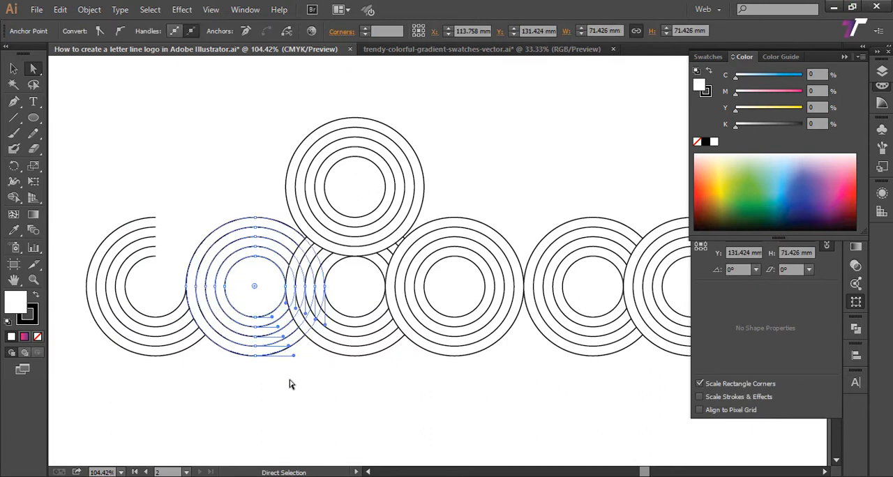
pyautogui.press('Delete')
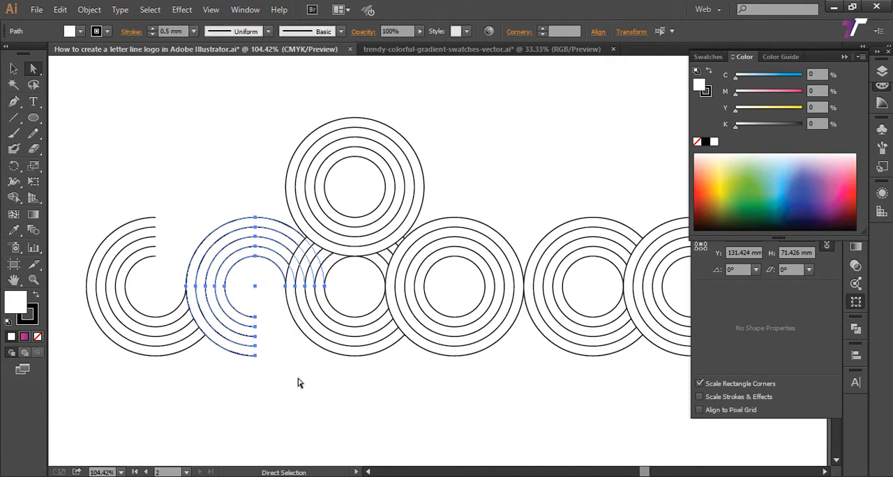
pyautogui.click(298, 382)
# Step: Try removing the fill from the two stacked ring sets, then undo it and deselect them
pyautogui.press('v')
pyautogui.hotkey('ctrl', '0')
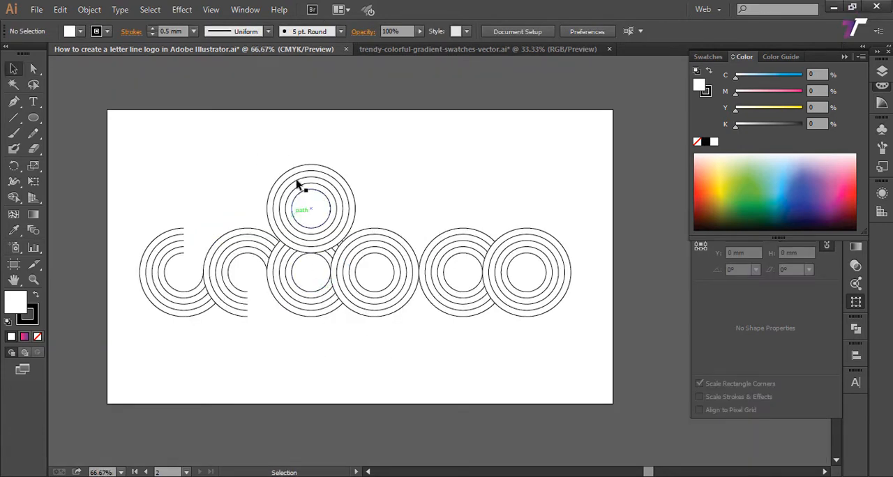
pyautogui.moveTo(306, 295); pyautogui.dragTo(350, 205)
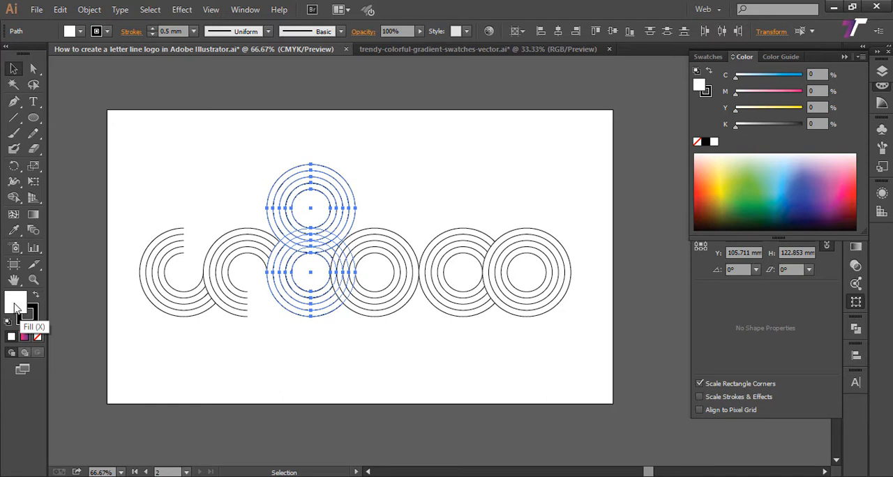
pyautogui.click(38, 337)
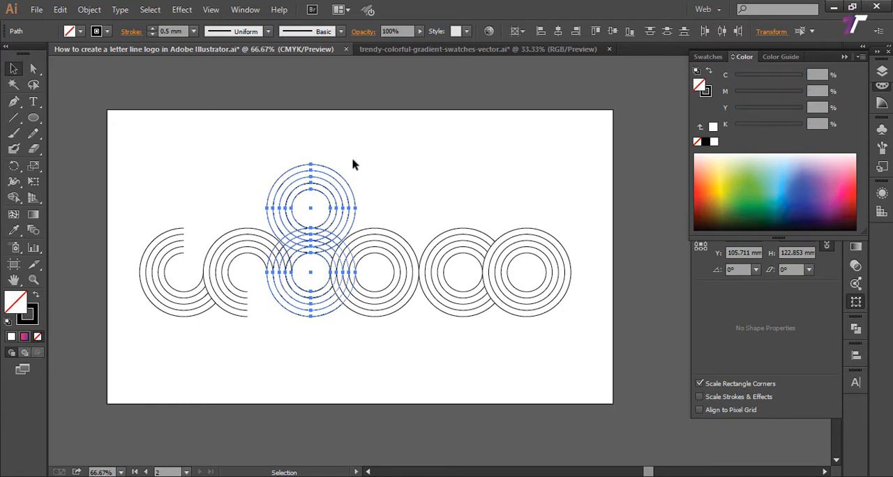
pyautogui.hotkey('ctrl', 'z')
pyautogui.click(377, 198)
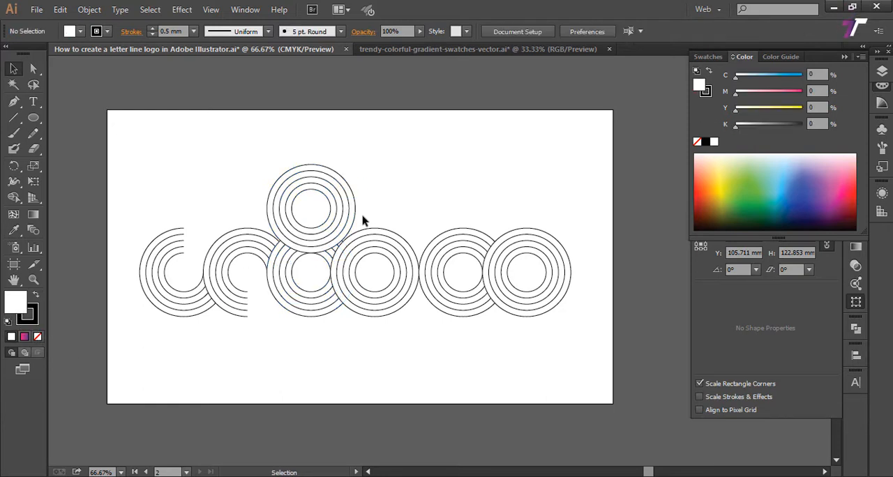
# Step: Delete the lower-right quarter arcs of the ring set stacked above the row
pyautogui.press('a')
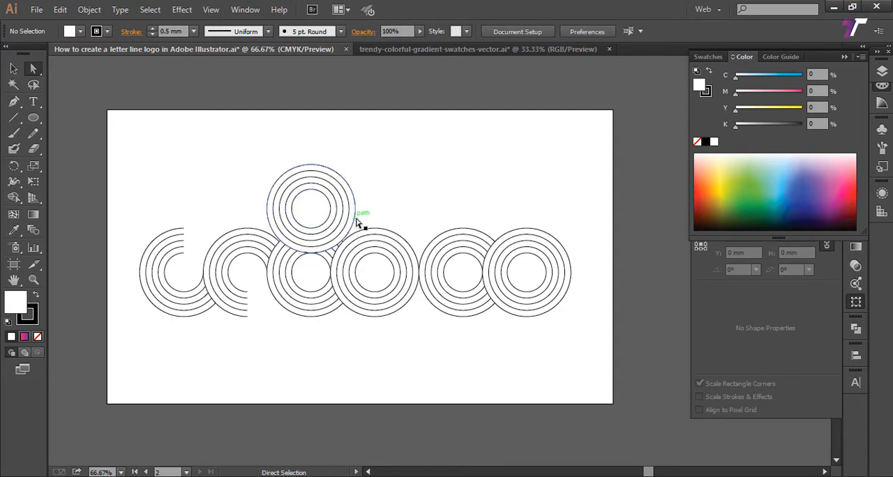
pyautogui.click(355, 223)
pyautogui.click(363, 223)
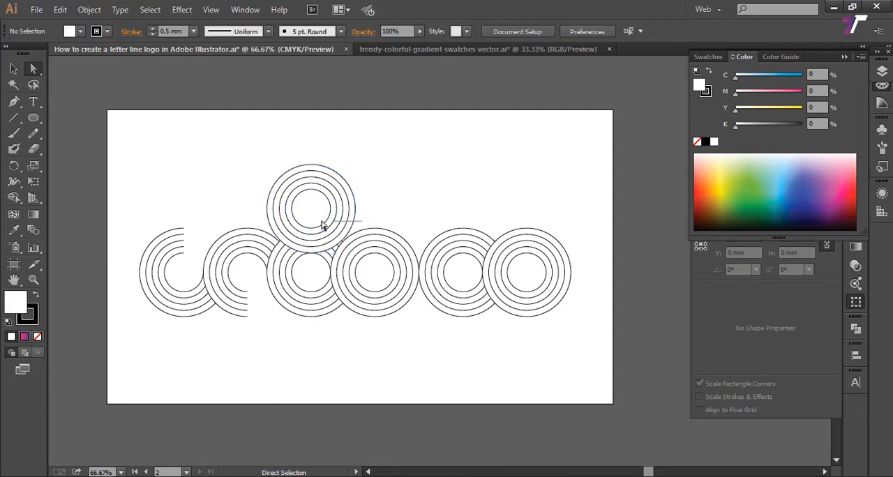
pyautogui.moveTo(317, 228); pyautogui.dragTo(316, 229)
pyautogui.press('Delete')
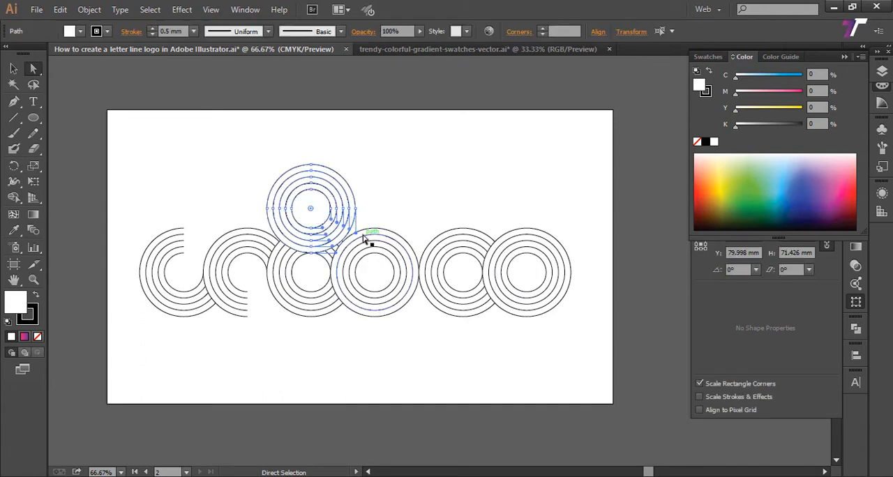
pyautogui.click(333, 349)
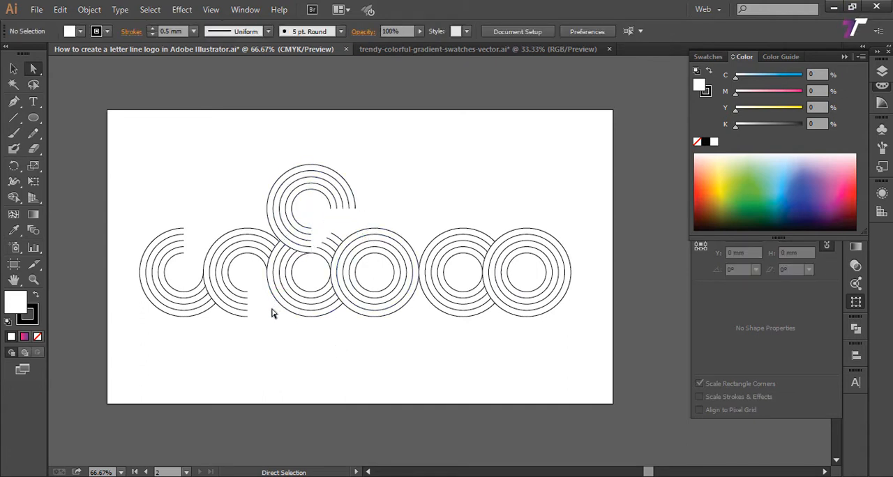
# Step: Delete the upper-left quarter arcs of all five circles in the third ring set of the row
pyautogui.moveTo(280, 312)
pyautogui.mouseDown()
pyautogui.moveTo(290, 304)
pyautogui.moveTo(284, 313)
pyautogui.mouseUp()
pyautogui.click(299, 265)
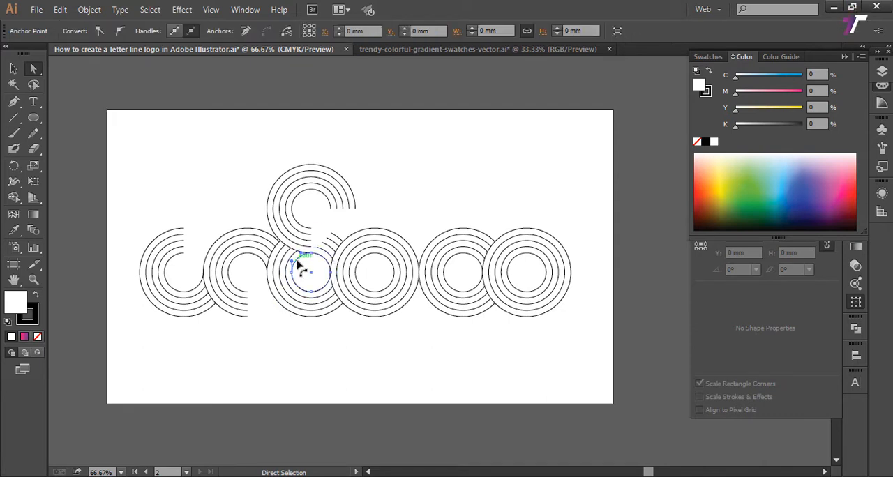
pyautogui.keyDown('shift'); pyautogui.click(291, 258); pyautogui.keyUp('shift')
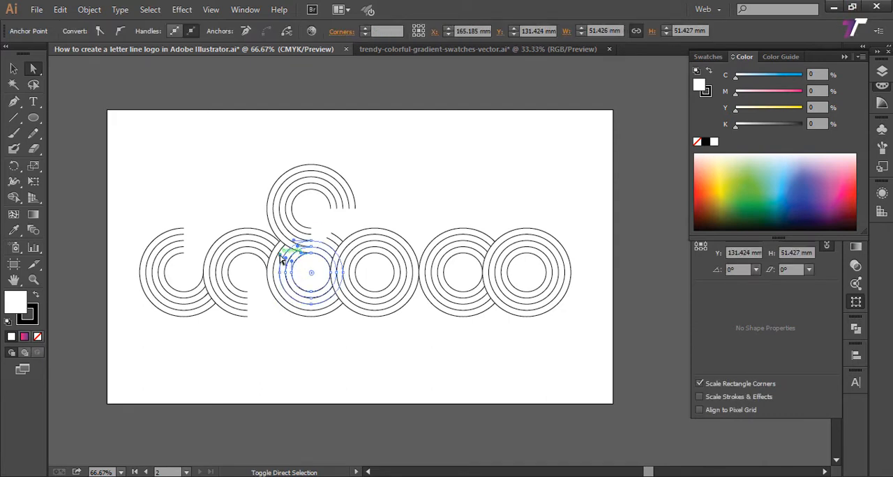
pyautogui.keyDown('shift'); pyautogui.click(281, 251); pyautogui.keyUp('shift')
pyautogui.keyDown('shift'); pyautogui.click(277, 253); pyautogui.keyUp('shift')
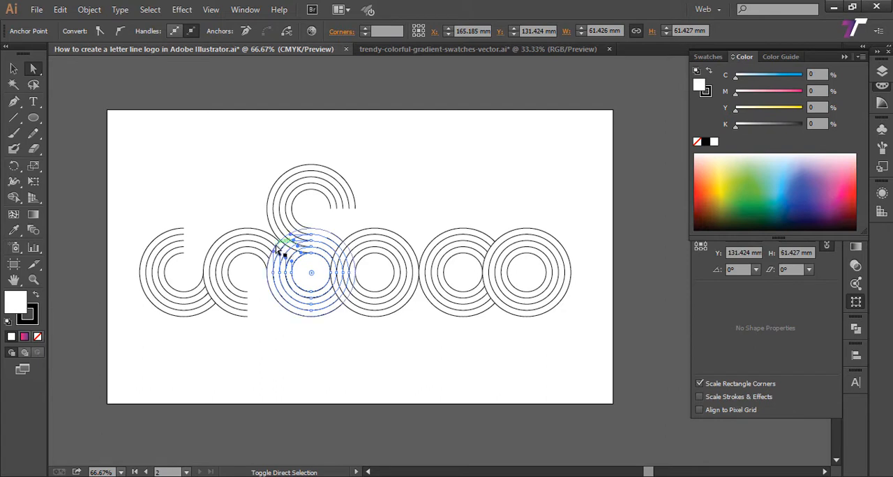
pyautogui.click(393, 260)
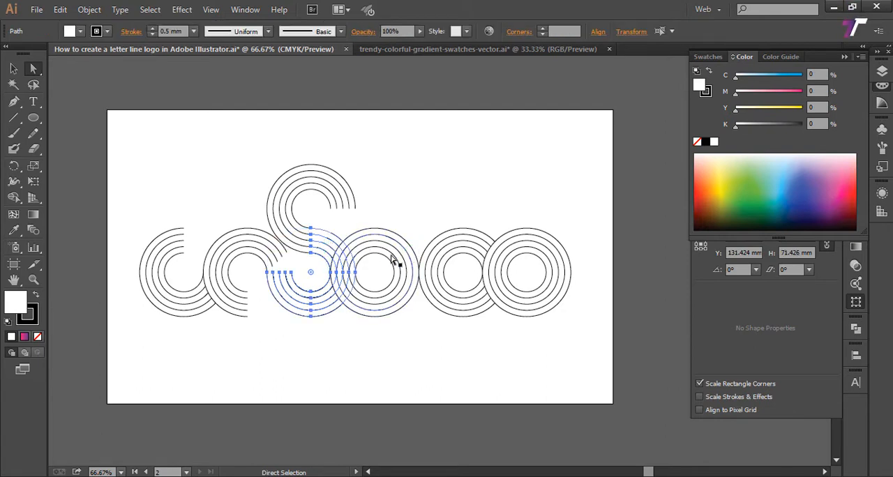
pyautogui.click(334, 367)
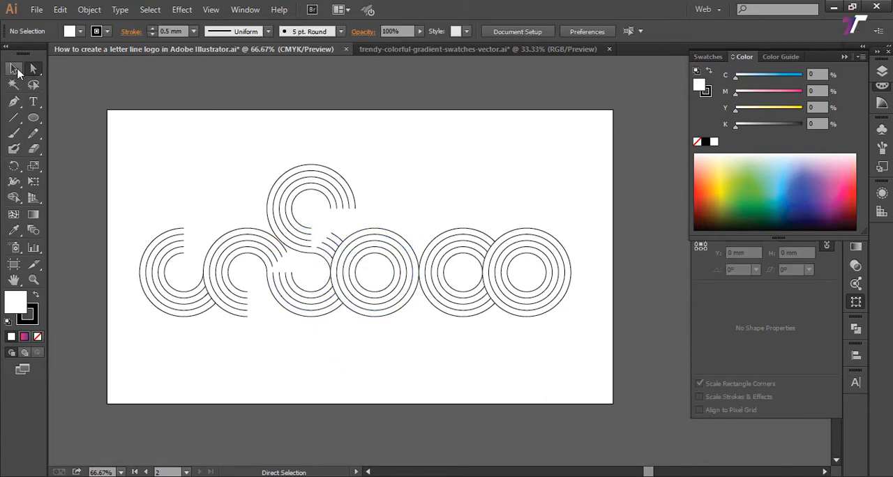
# Step: Remove the fill from the two stacked ring sets that form the S shape, keeping their 0.5 mm stroke
pyautogui.click(13, 69)
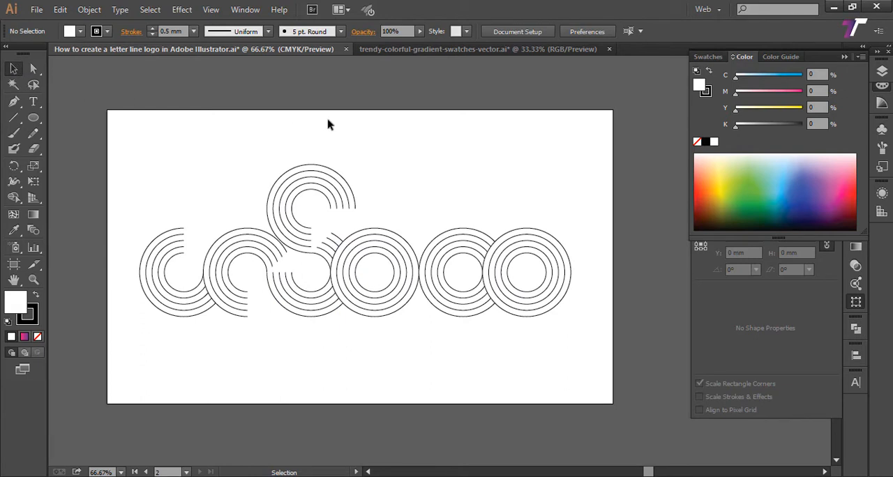
pyautogui.click(321, 255)
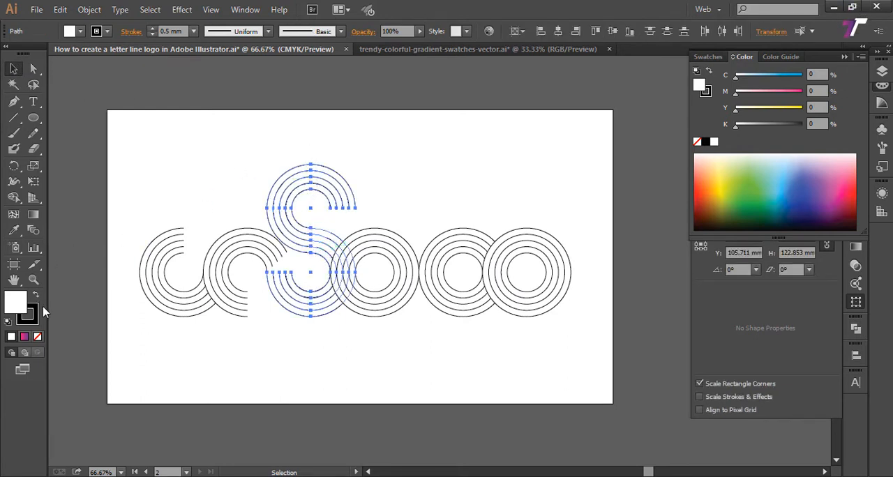
pyautogui.click(38, 337)
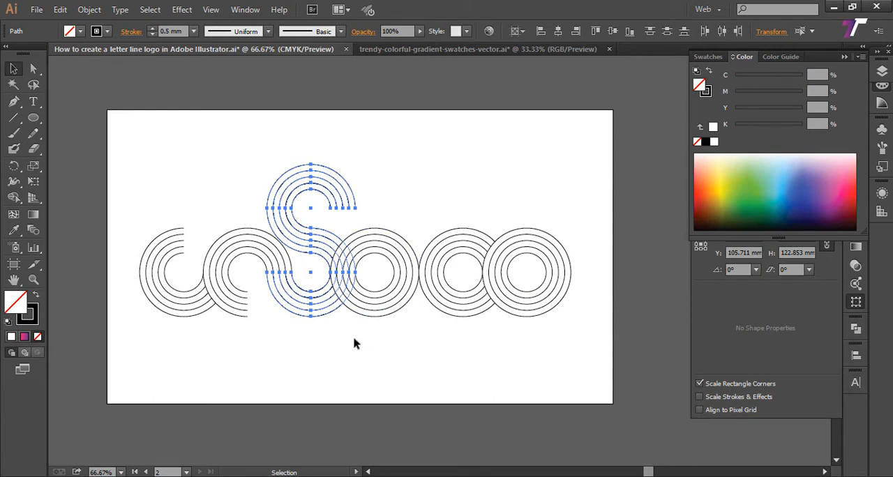
pyautogui.click(340, 350)
pyautogui.press('space')
pyautogui.moveTo(361, 332); pyautogui.dragTo(306, 362)
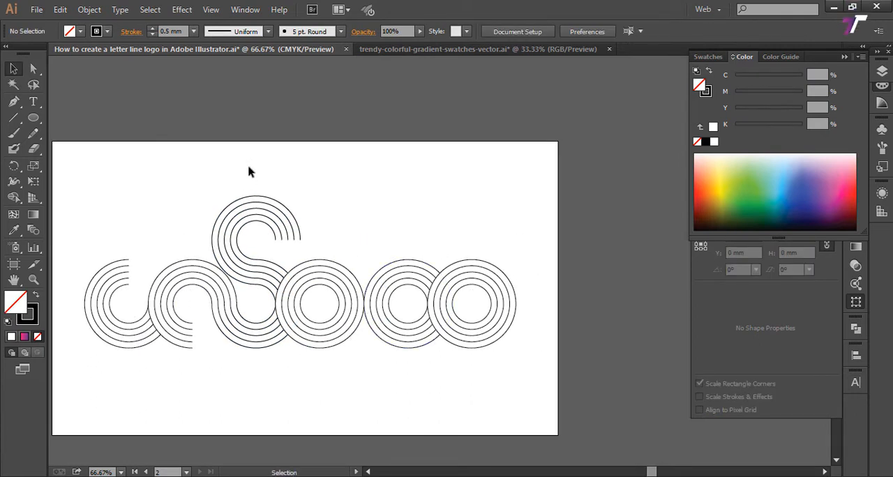
pyautogui.moveTo(242, 149); pyautogui.dragTo(266, 287)
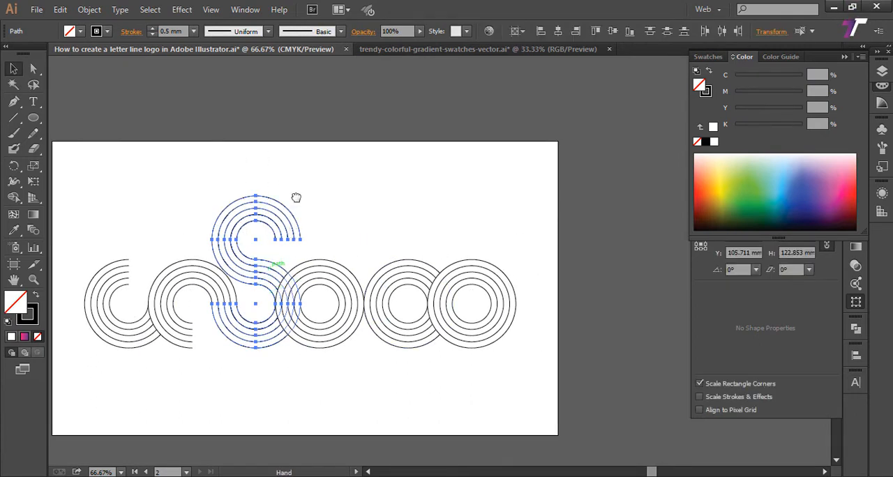
pyautogui.moveTo(295, 197); pyautogui.dragTo(302, 156)
pyautogui.click(332, 197)
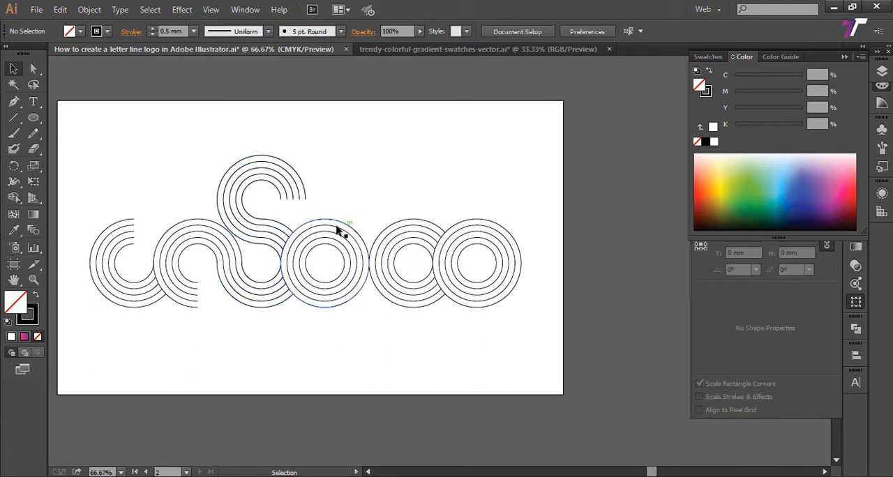
# Step: Move the fourth ring set of the row to the right until its edge touches the third set and it overlaps the fifth
pyautogui.click(349, 301)
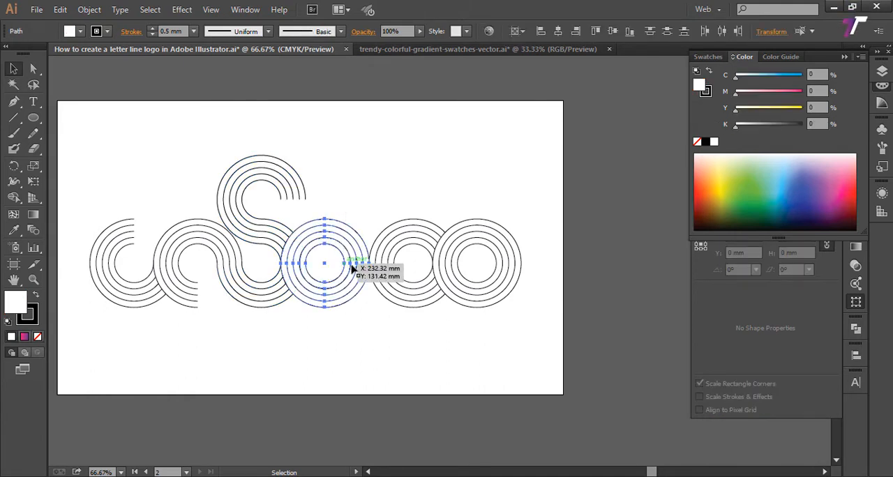
pyautogui.moveTo(361, 197); pyautogui.dragTo(367, 180)
pyautogui.click(370, 190)
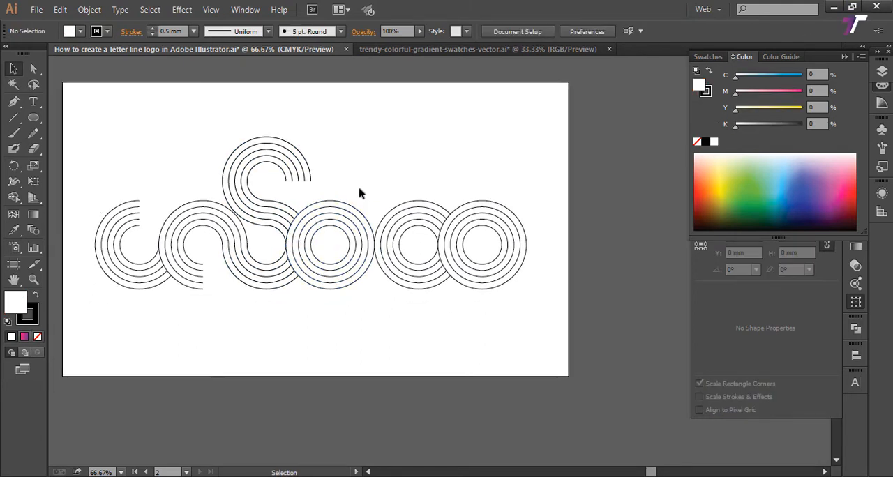
pyautogui.moveTo(343, 258)
pyautogui.mouseDown()
pyautogui.moveTo(333, 216)
pyautogui.moveTo(319, 239)
pyautogui.moveTo(339, 224)
pyautogui.moveTo(345, 281)
pyautogui.moveTo(356, 225)
pyautogui.moveTo(315, 248)
pyautogui.moveTo(334, 247)
pyautogui.mouseUp()
pyautogui.click(339, 175)
pyautogui.moveTo(402, 205); pyautogui.dragTo(417, 205)
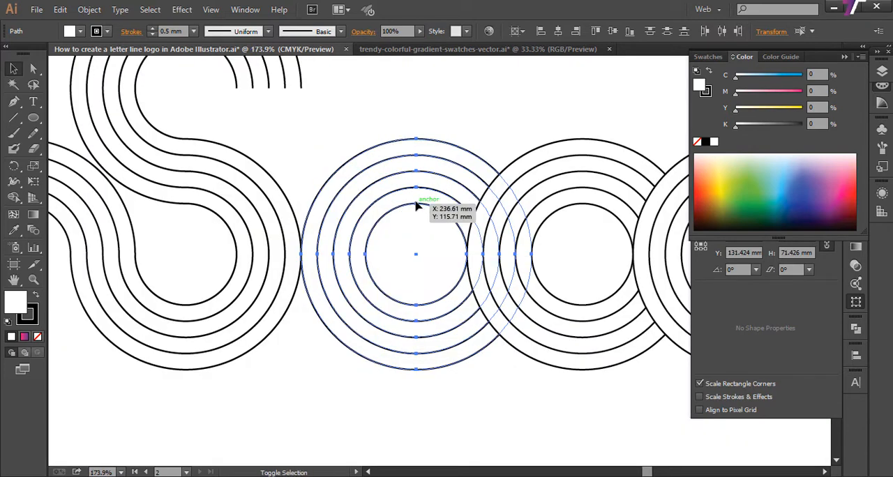
pyautogui.click(426, 122)
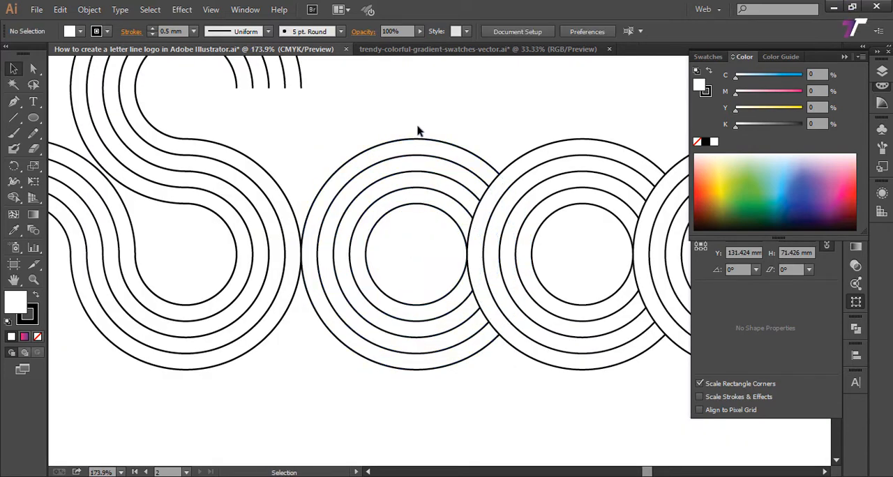
# Step: Delete the upper-right and upper-left quarter arcs of all five circles in the fourth ring set
pyautogui.moveTo(400, 136); pyautogui.dragTo(385, 202)
pyautogui.moveTo(388, 259); pyautogui.dragTo(356, 258)
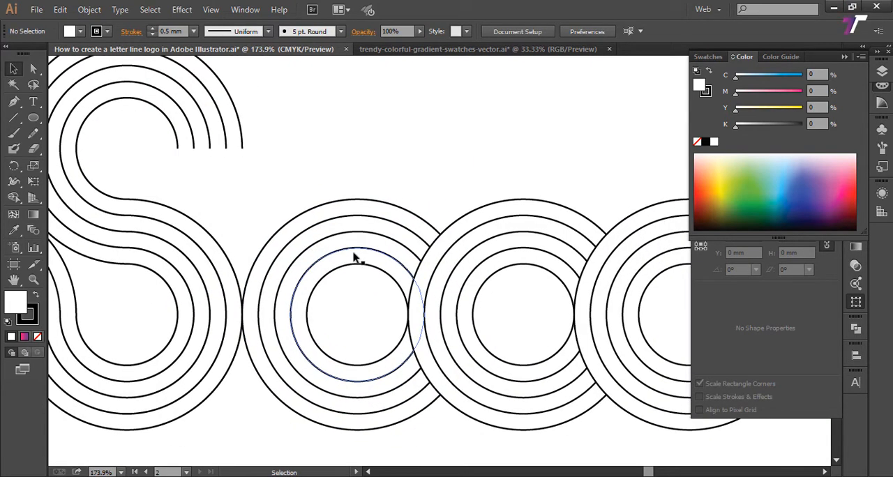
pyautogui.press('a')
pyautogui.moveTo(396, 174); pyautogui.dragTo(357, 261)
pyautogui.press('Delete')
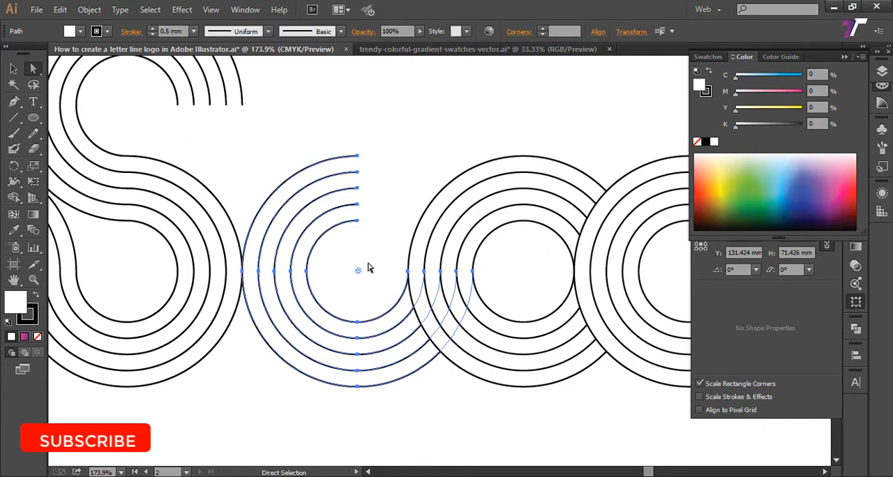
pyautogui.moveTo(305, 122); pyautogui.dragTo(370, 250)
pyautogui.press('Delete')
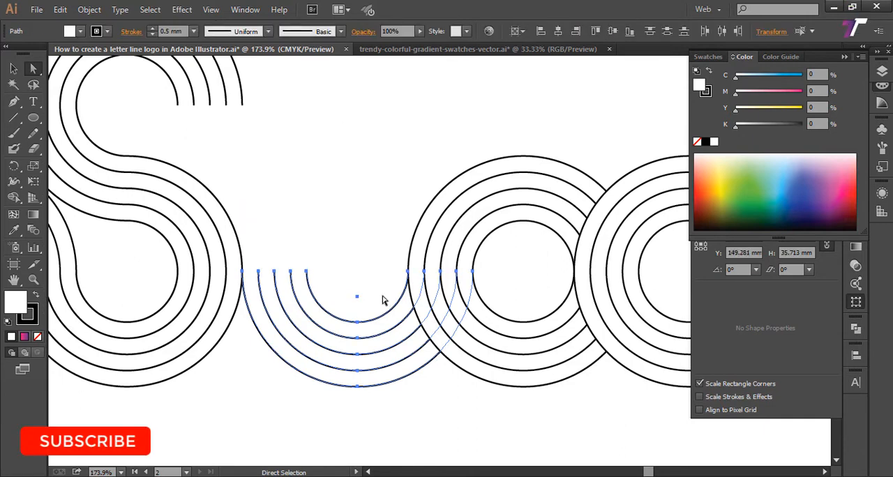
# Step: Delete the lower-right quarter arcs of the fourth ring set by removing the right-hand anchor points of its five half circles
pyautogui.click(412, 399)
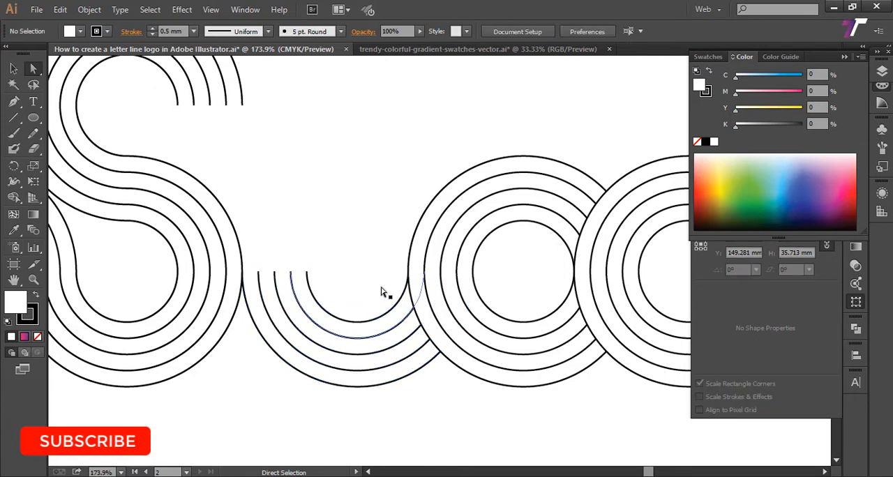
pyautogui.click(400, 300)
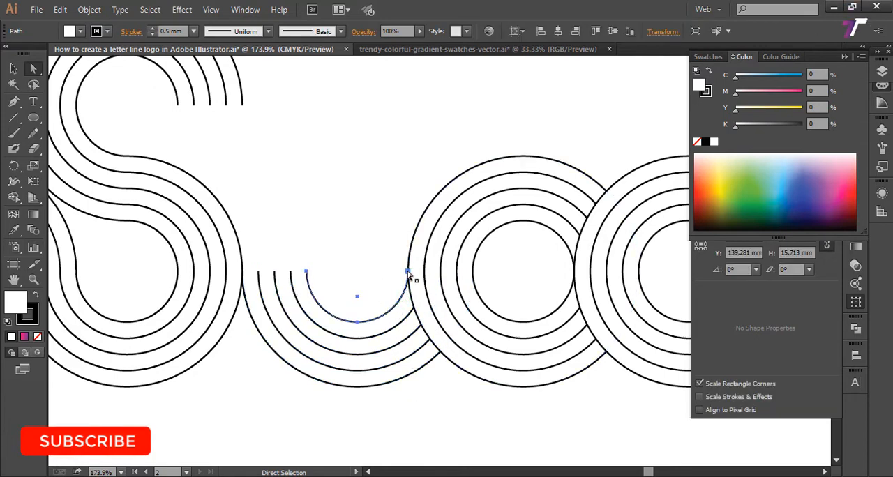
pyautogui.click(408, 271)
pyautogui.keyDown('shift'); pyautogui.click(410, 314); pyautogui.keyUp('shift')
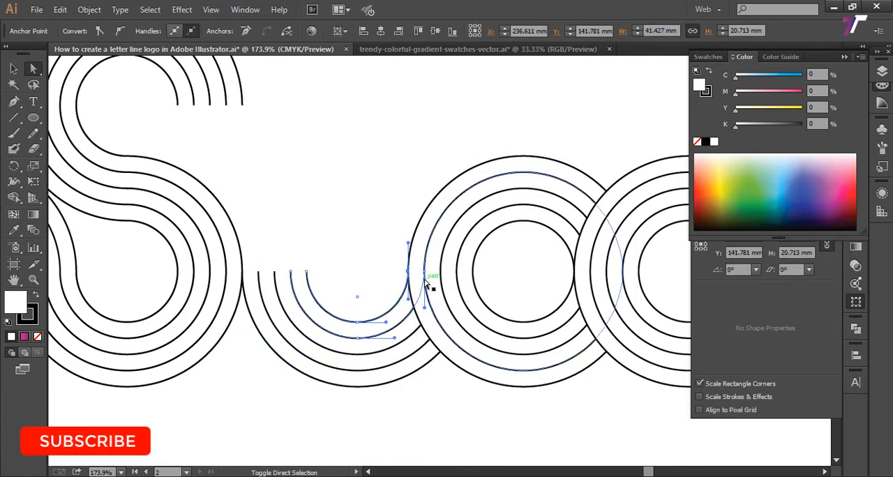
pyautogui.keyDown('shift'); pyautogui.click(424, 271); pyautogui.keyUp('shift')
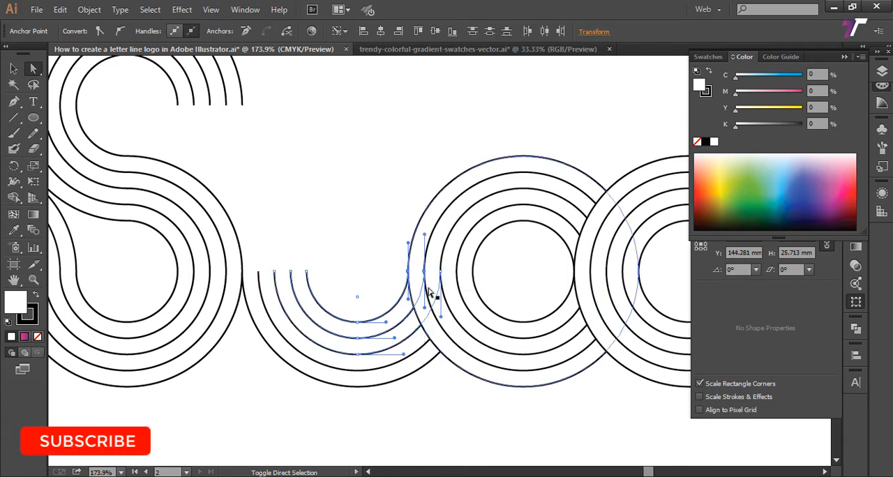
pyautogui.keyDown('shift'); pyautogui.click(440, 271); pyautogui.keyUp('shift')
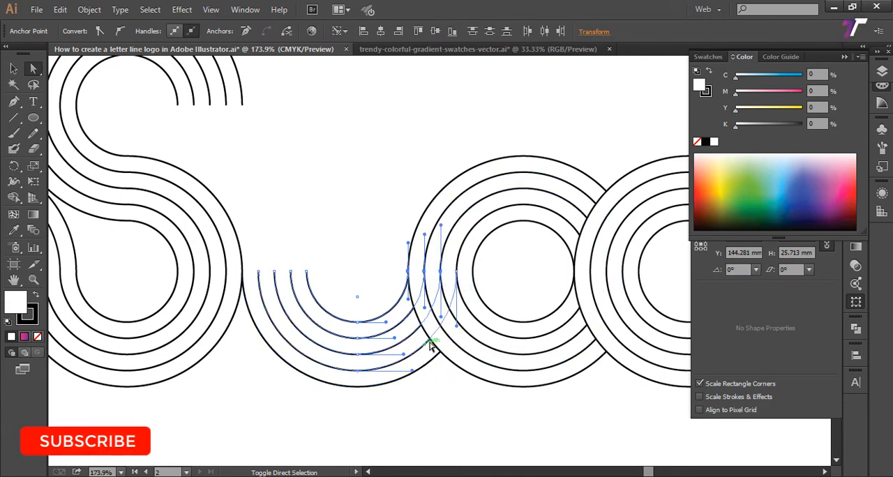
pyautogui.keyDown('shift'); pyautogui.click(456, 271); pyautogui.keyUp('shift')
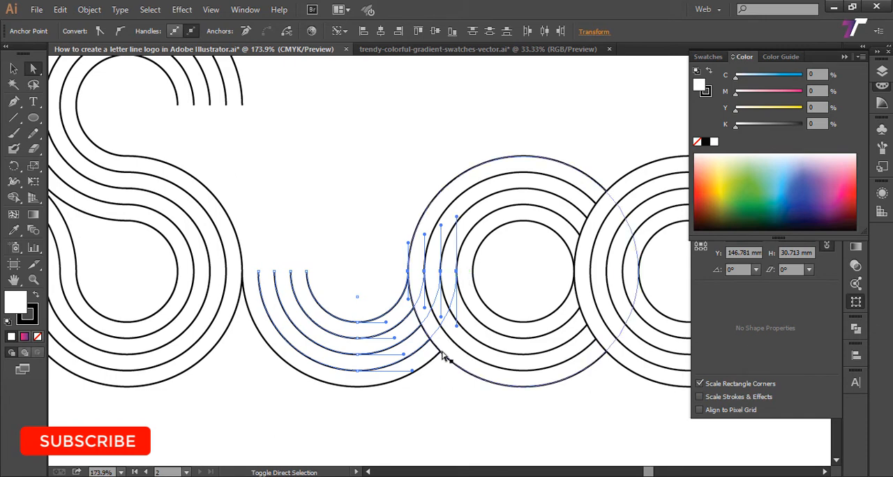
pyautogui.keyDown('shift'); pyautogui.click(473, 271); pyautogui.keyUp('shift')
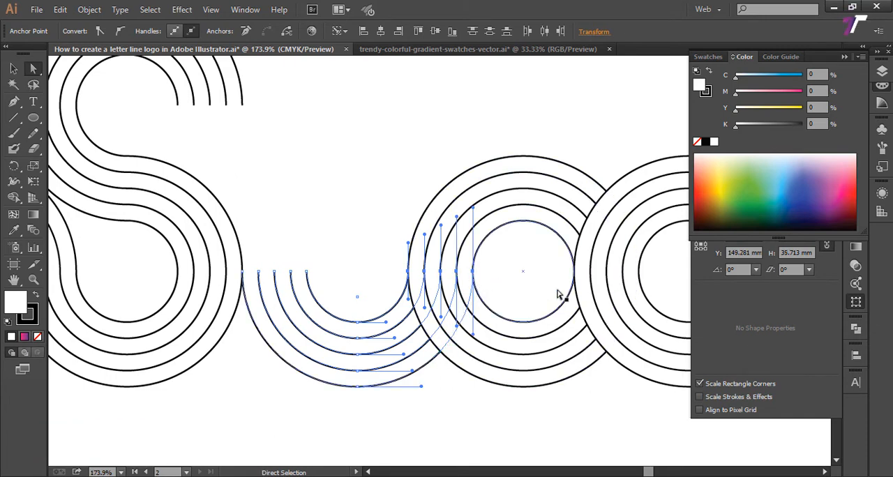
pyautogui.press('Delete')
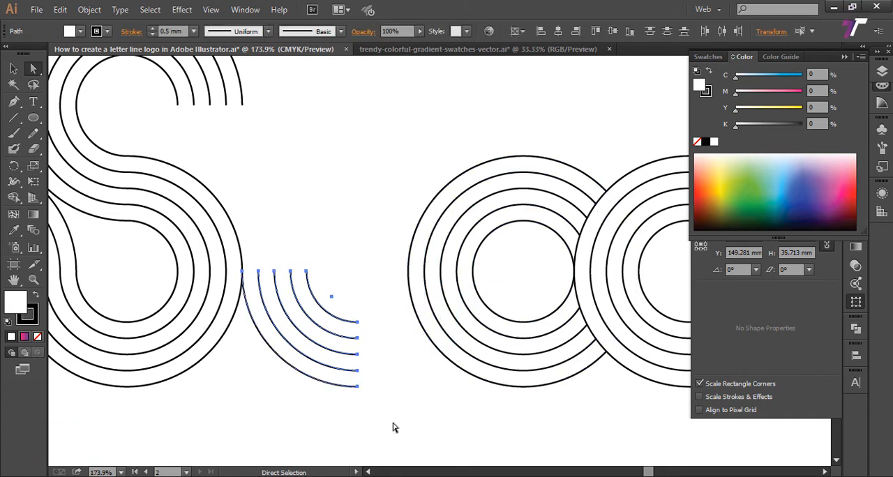
pyautogui.click(392, 423)
# Step: Duplicate the fifth ring set straight down so the copy touches the original's lower edge
pyautogui.press('z')
pyautogui.keyDown('alt'); pyautogui.click(393, 424); pyautogui.keyUp('alt')
pyautogui.keyDown('alt'); pyautogui.click(393, 422); pyautogui.keyUp('alt')
pyautogui.moveTo(281, 170); pyautogui.dragTo(297, 336)
pyautogui.click(13, 68)
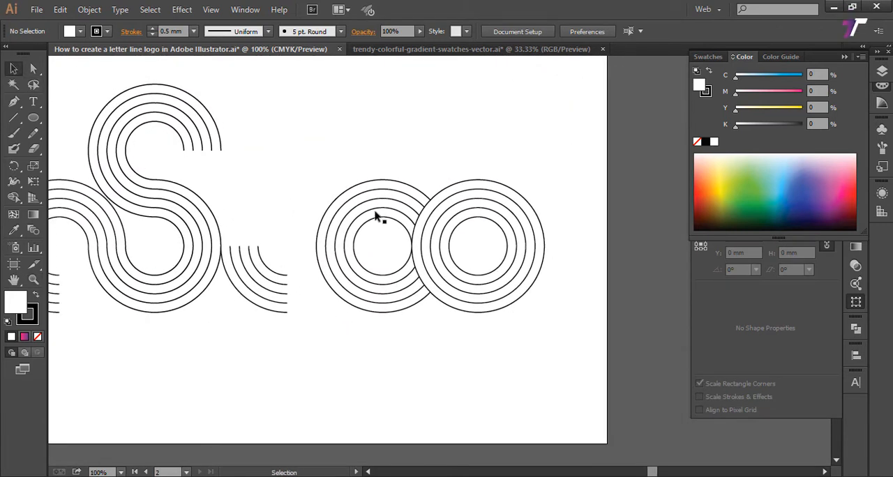
pyautogui.moveTo(363, 137); pyautogui.dragTo(392, 247)
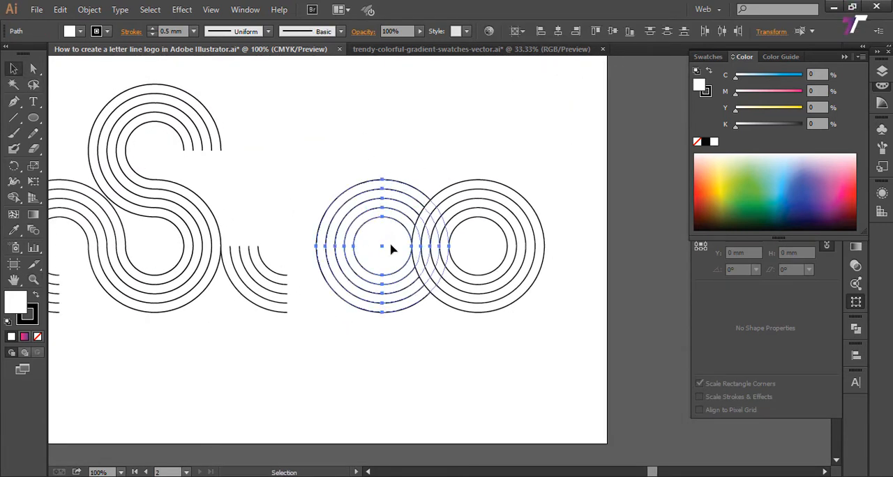
pyautogui.moveTo(382, 209); pyautogui.dragTo(377, 307)
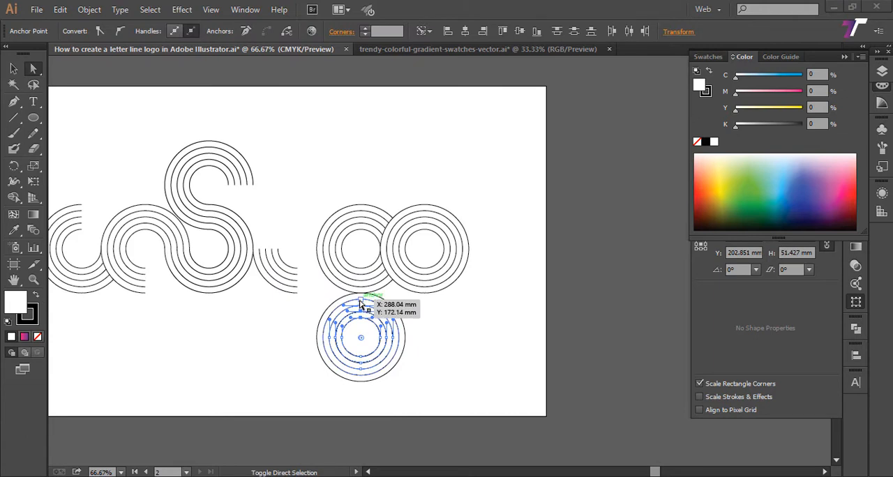
# Step: Delete the upper half of the duplicated ring set below the row by removing its top anchor points
pyautogui.keyDown('shift'); pyautogui.click(361, 293); pyautogui.keyUp('shift')
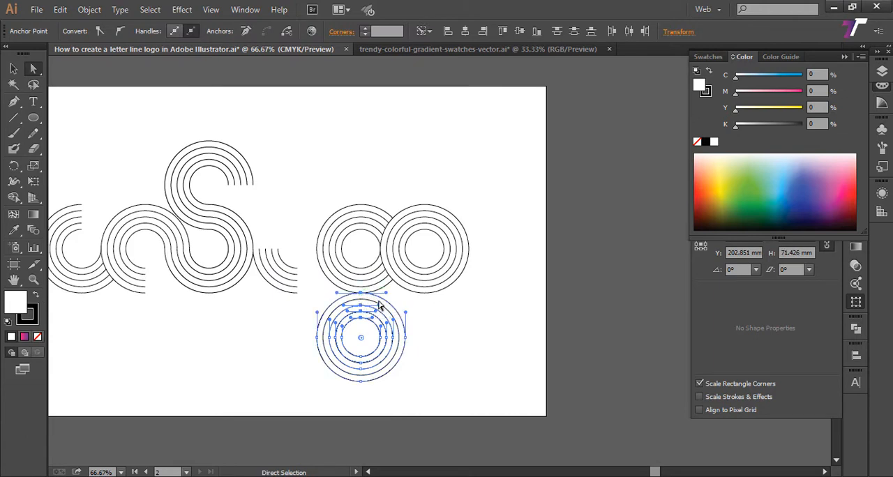
pyautogui.press('Delete')
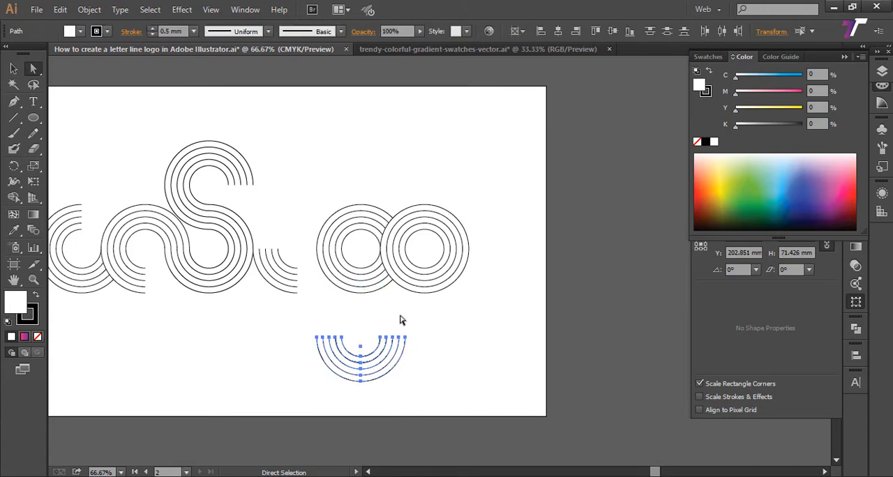
pyautogui.click(447, 334)
# Step: Try deleting the left half of the last ring set in the row, then undo it
pyautogui.scroll(1, 412, 329)
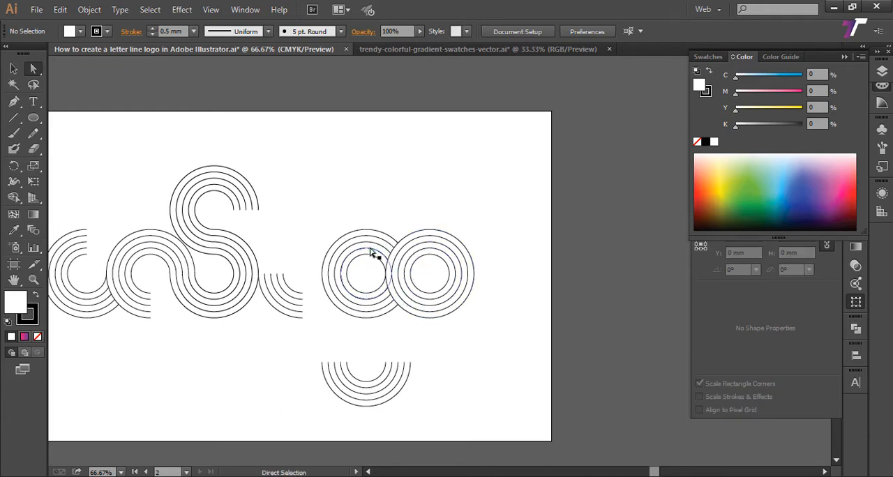
pyautogui.moveTo(395, 249); pyautogui.dragTo(419, 263)
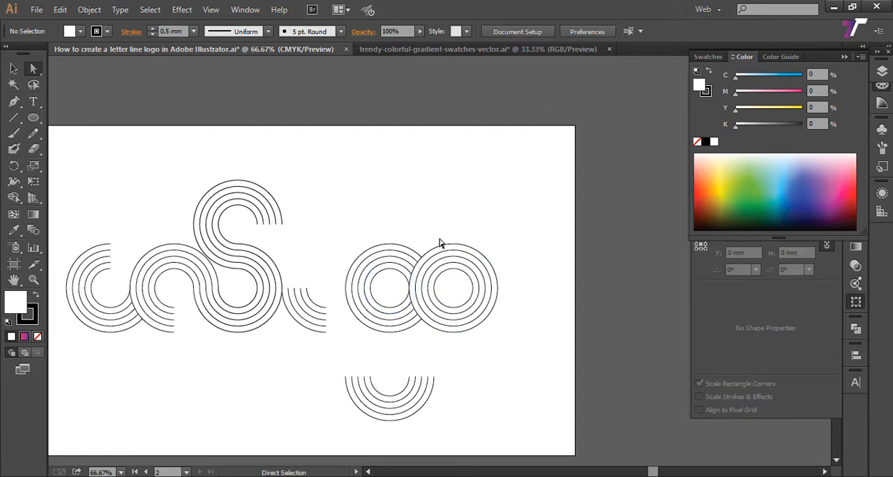
pyautogui.keyDown('shift'); pyautogui.click(428, 288); pyautogui.keyUp('shift')
pyautogui.keyDown('shift'); pyautogui.click(421, 288); pyautogui.keyUp('shift')
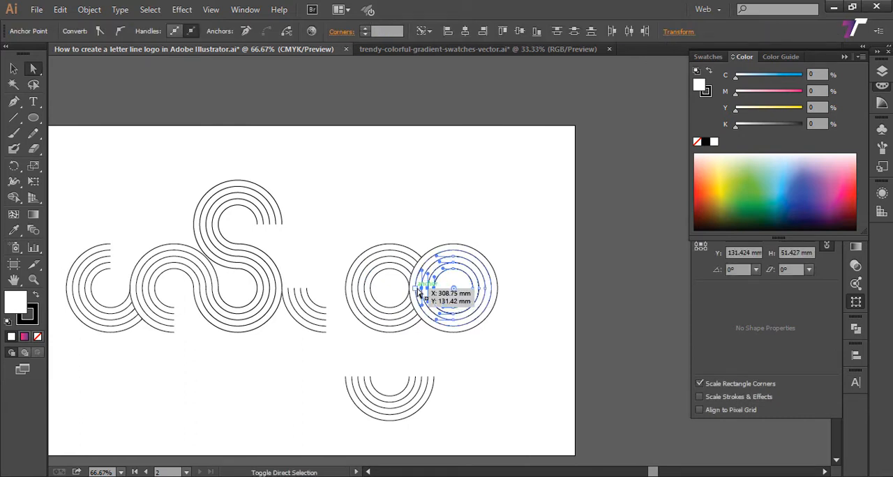
pyautogui.keyDown('shift'); pyautogui.click(414, 293); pyautogui.keyUp('shift')
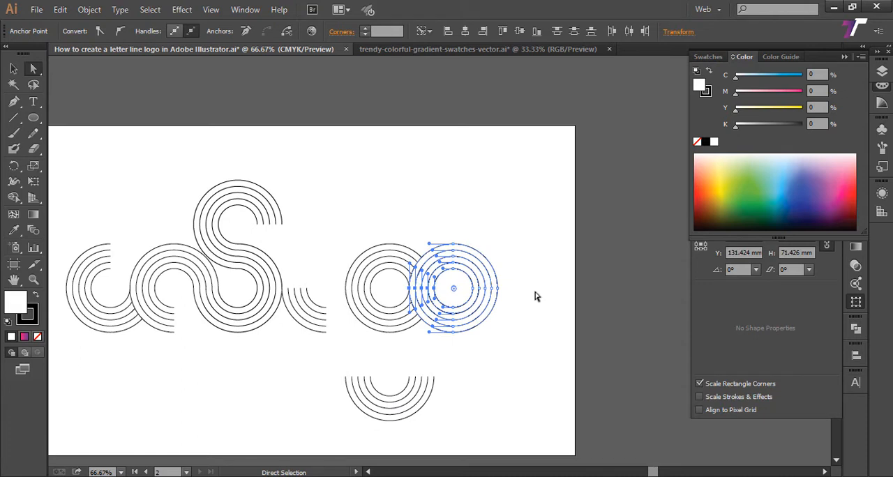
pyautogui.press('Delete')
pyautogui.click(535, 296)
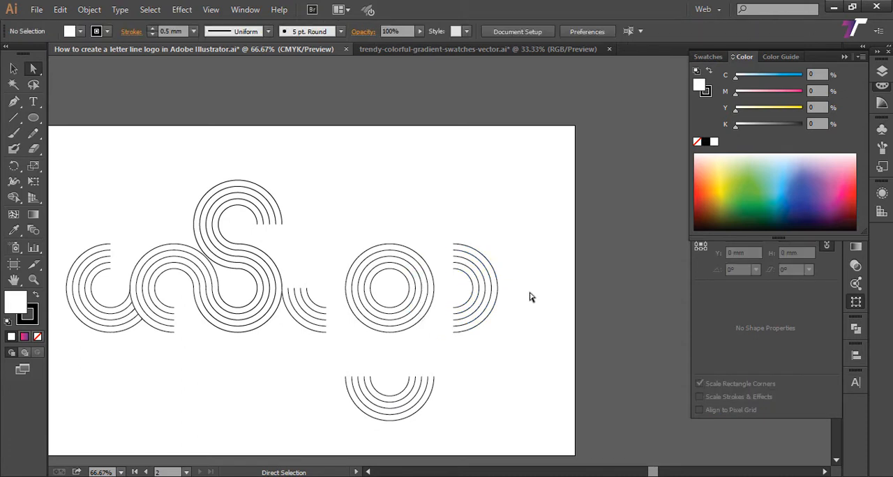
pyautogui.hotkey('ctrl', 'z')
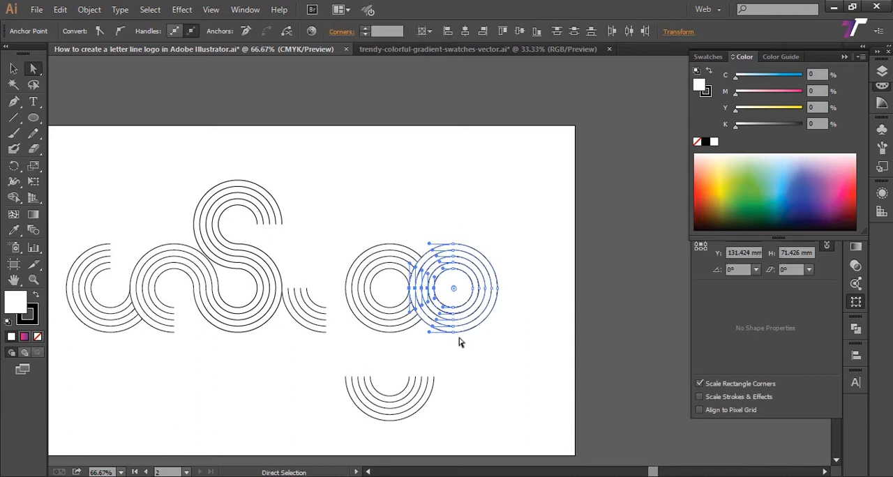
# Step: Delete the lower half of all five circles in the last ring set of the row and deselect
pyautogui.moveTo(449, 340); pyautogui.dragTo(527, 352)
pyautogui.press('Delete')
pyautogui.click(481, 332)
pyautogui.moveTo(345, 332); pyautogui.dragTo(404, 337)
pyautogui.press('z')
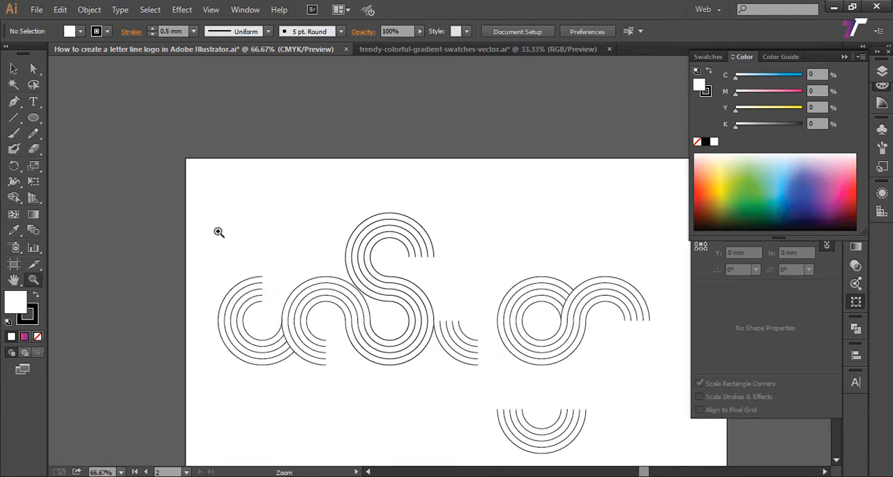
pyautogui.moveTo(226, 244); pyautogui.dragTo(173, 218)
pyautogui.moveTo(128, 187); pyautogui.dragTo(639, 440)
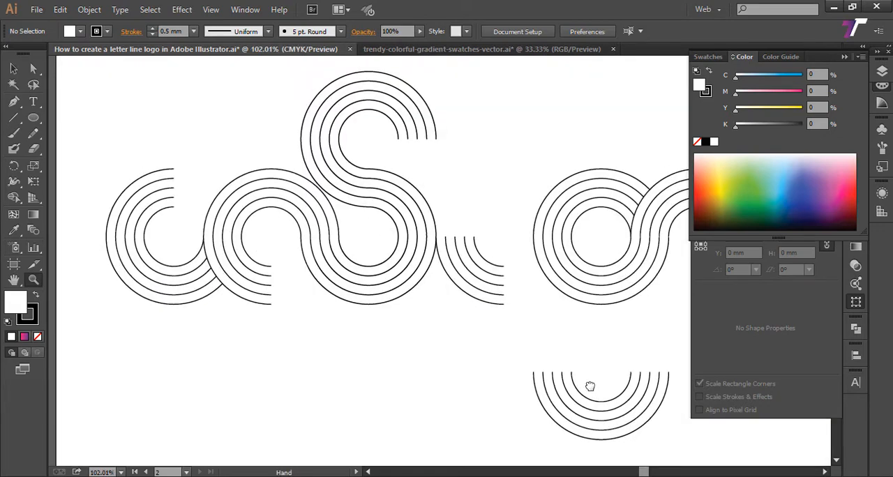
pyautogui.moveTo(590, 386); pyautogui.dragTo(591, 458)
pyautogui.click(14, 101)
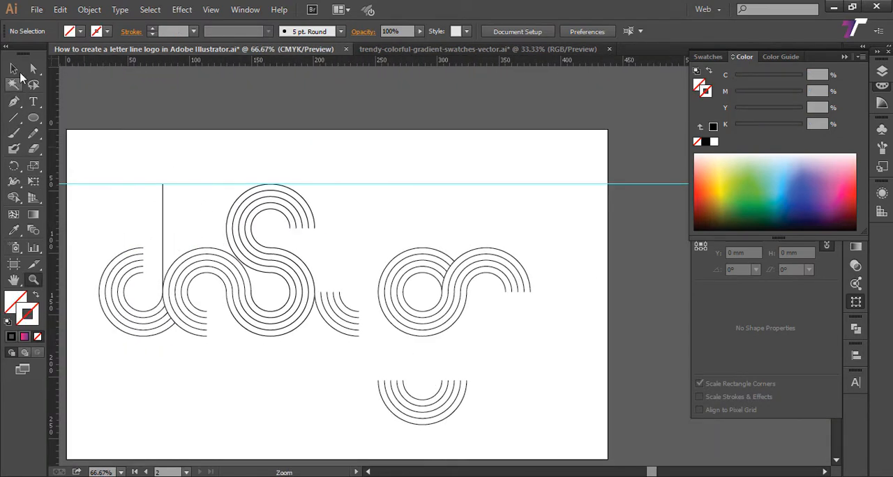
# Step: Remove every shape except the first ring set and its vertical line from the artboard
pyautogui.click(14, 68)
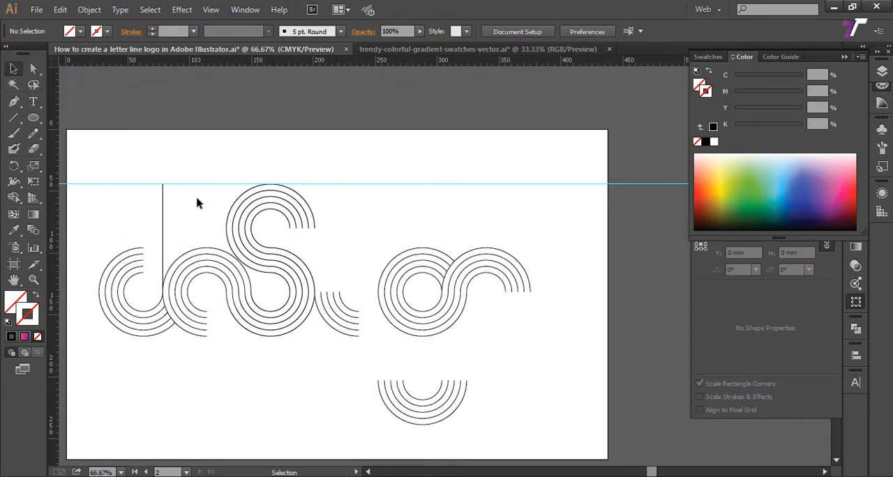
pyautogui.moveTo(501, 400); pyautogui.dragTo(502, 405)
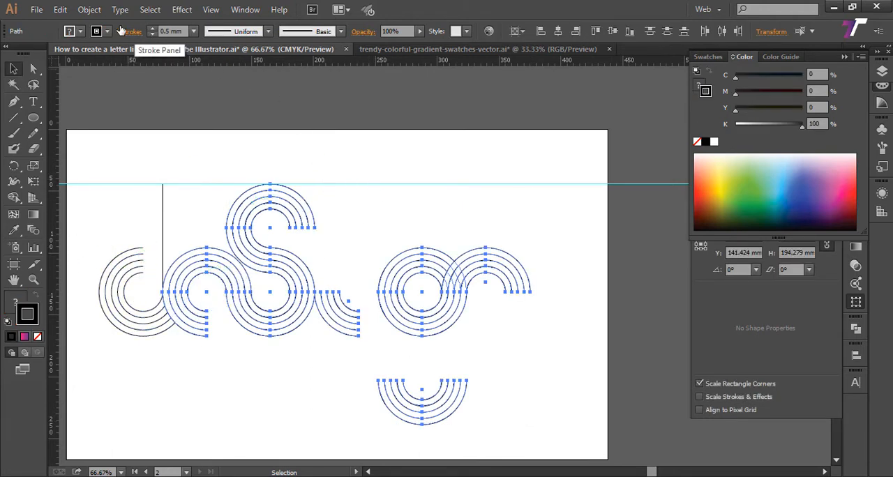
pyautogui.press('Delete')
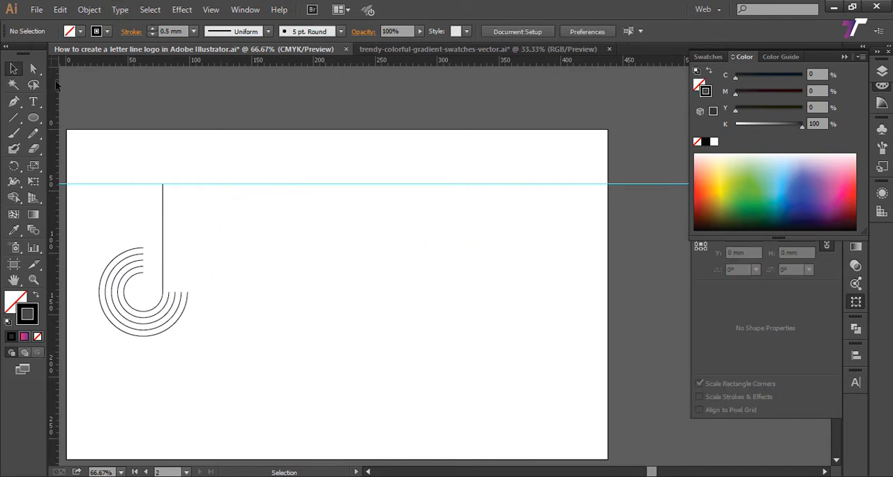
# Step: Extend the second and third innermost arcs of the first ring set with straight vertical lines up to the guide, using the Pen tool
pyautogui.click(12, 103)
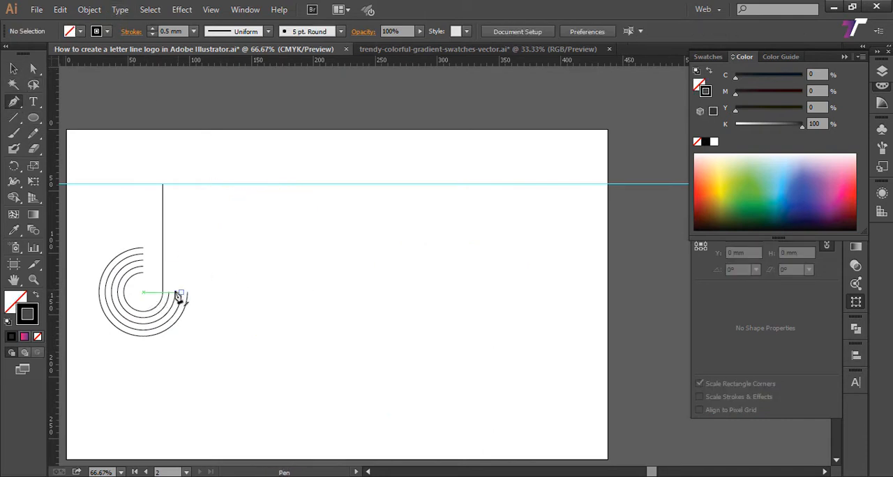
pyautogui.click(169, 294)
pyautogui.click(169, 184)
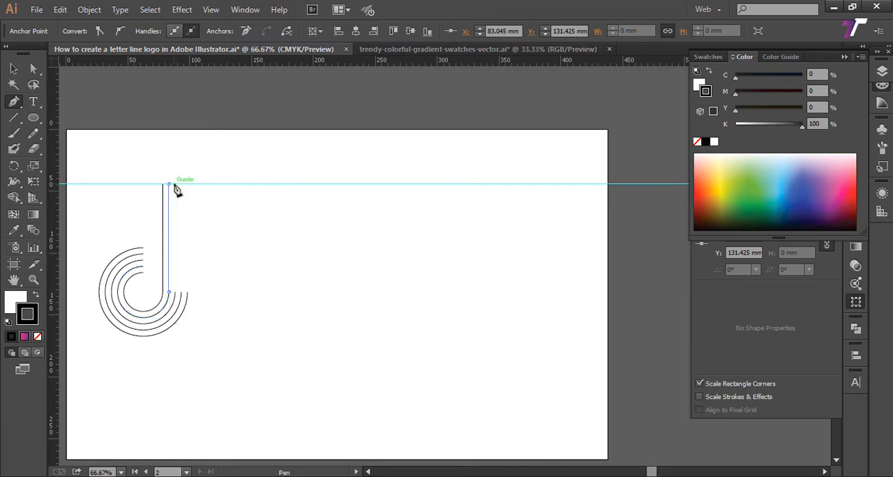
pyautogui.keyDown('ctrl'); pyautogui.click(229, 211); pyautogui.keyUp('ctrl')
pyautogui.click(175, 292)
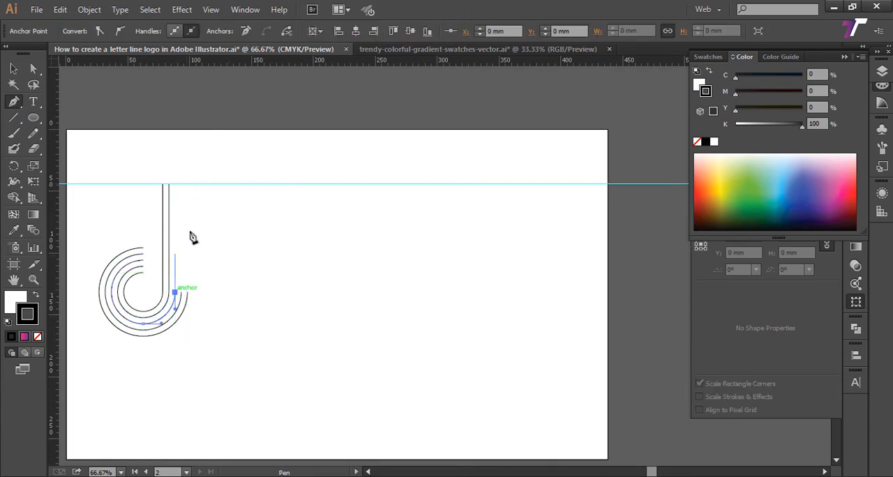
pyautogui.click(190, 187)
pyautogui.keyDown('ctrl'); pyautogui.click(197, 286); pyautogui.keyUp('ctrl')
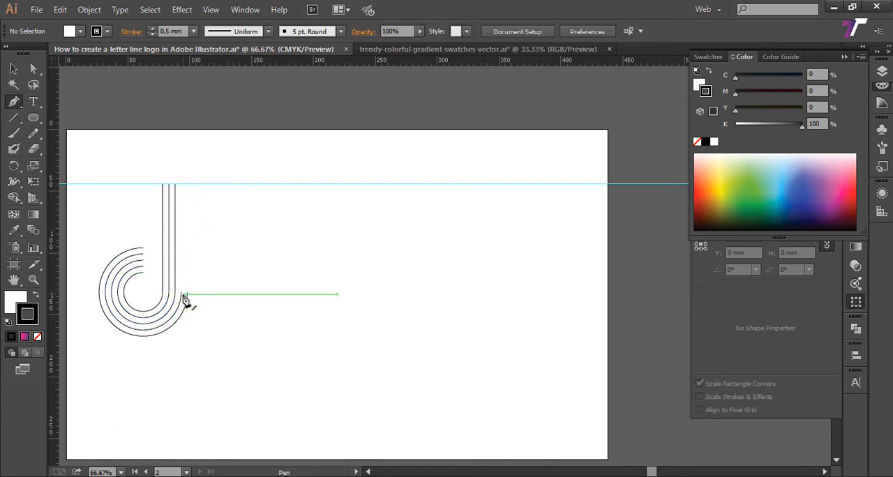
# Step: Extend the two outermost arcs of the first ring set with straight vertical lines up to the guide, using the Pen tool
pyautogui.click(182, 295)
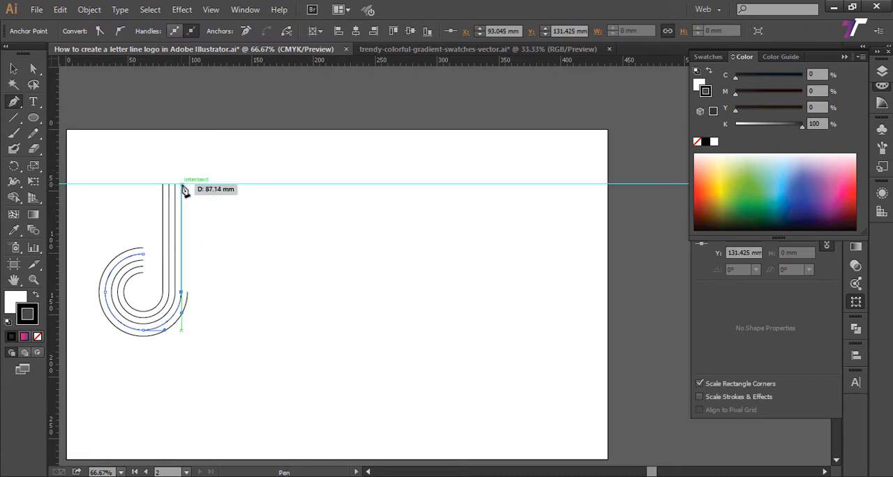
pyautogui.click(181, 185)
pyautogui.keyDown('ctrl'); pyautogui.click(205, 301); pyautogui.keyUp('ctrl')
pyautogui.click(187, 293)
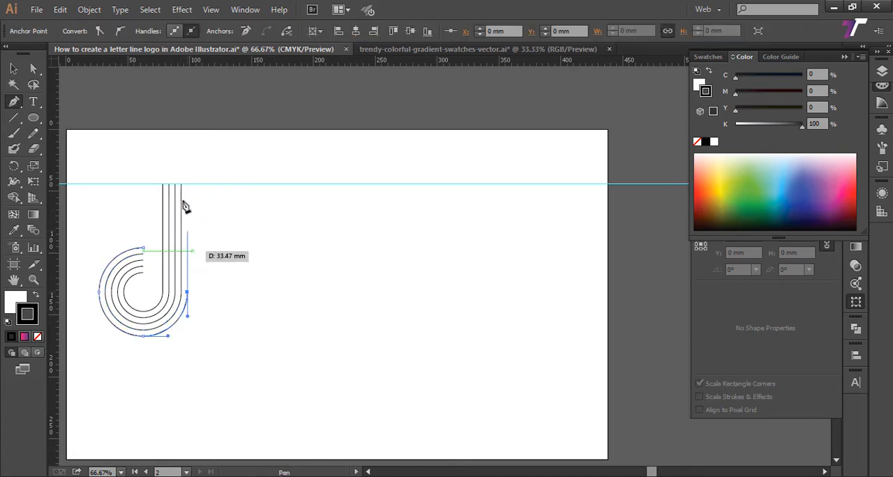
pyautogui.click(191, 186)
pyautogui.keyDown('ctrl'); pyautogui.click(202, 266); pyautogui.keyUp('ctrl')
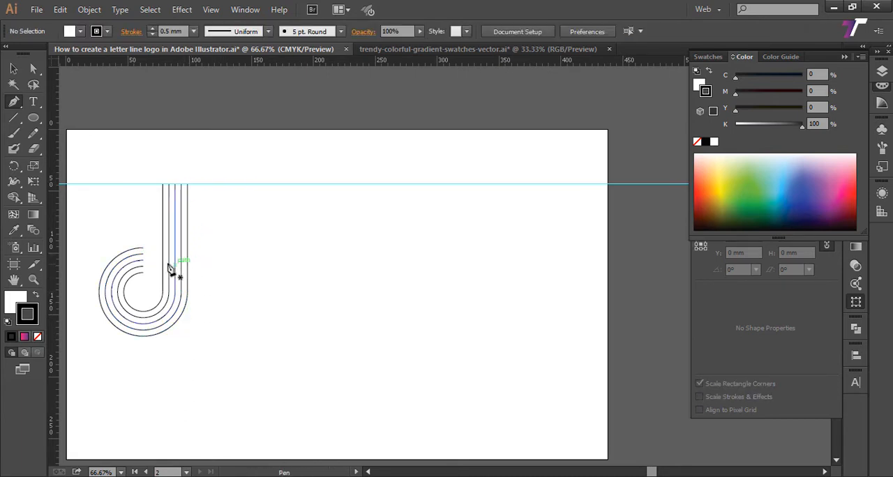
# Step: Replace the first ring set's innermost vertical line with a Pen line that continues the innermost arc up to the guide
pyautogui.keyDown('ctrl'); pyautogui.click(162, 263); pyautogui.keyUp('ctrl')
pyautogui.press('Delete')
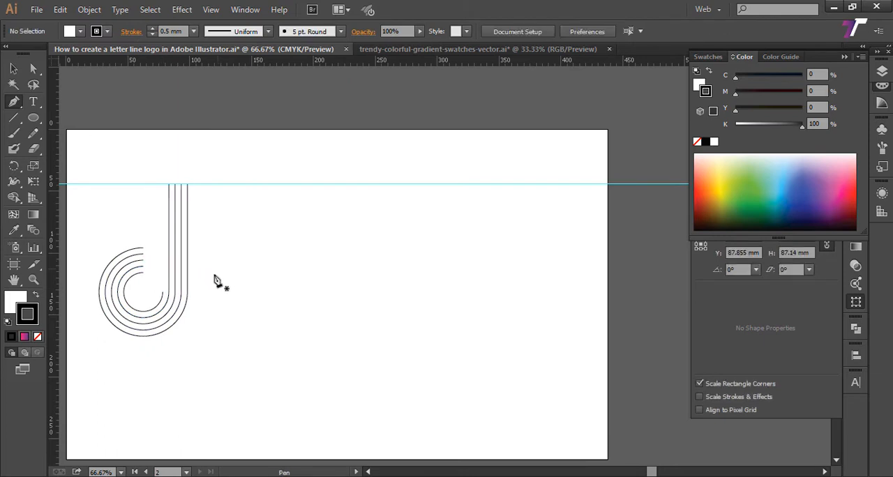
pyautogui.click(163, 292)
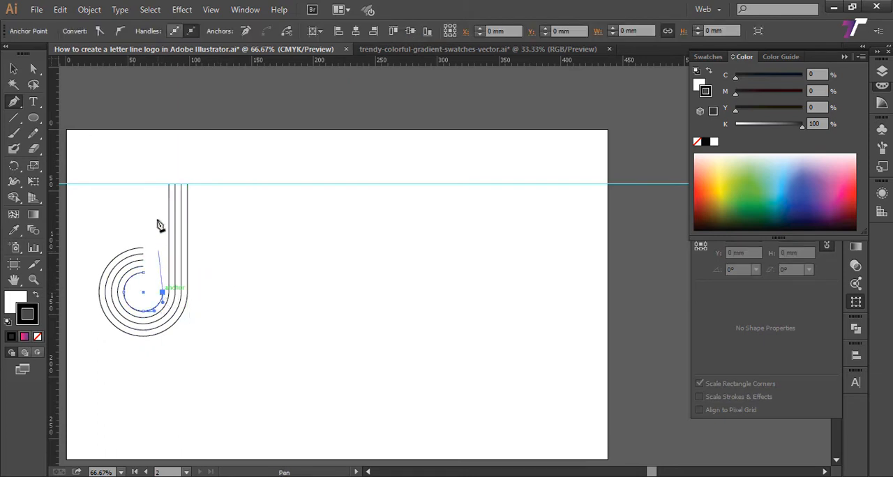
pyautogui.click(161, 184)
pyautogui.keyDown('ctrl'); pyautogui.click(342, 176); pyautogui.keyUp('ctrl')
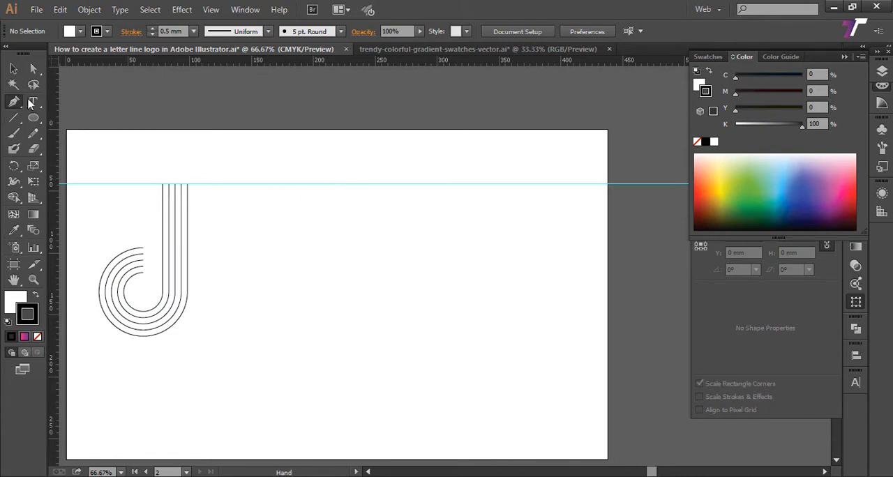
# Step: Show all hidden shapes on the artboard again and deselect them
pyautogui.click(13, 68)
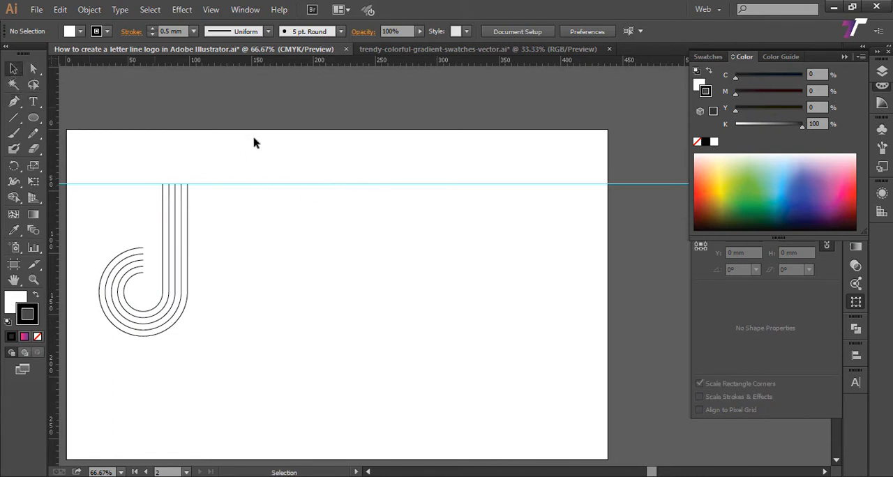
pyautogui.moveTo(315, 161); pyautogui.dragTo(324, 172)
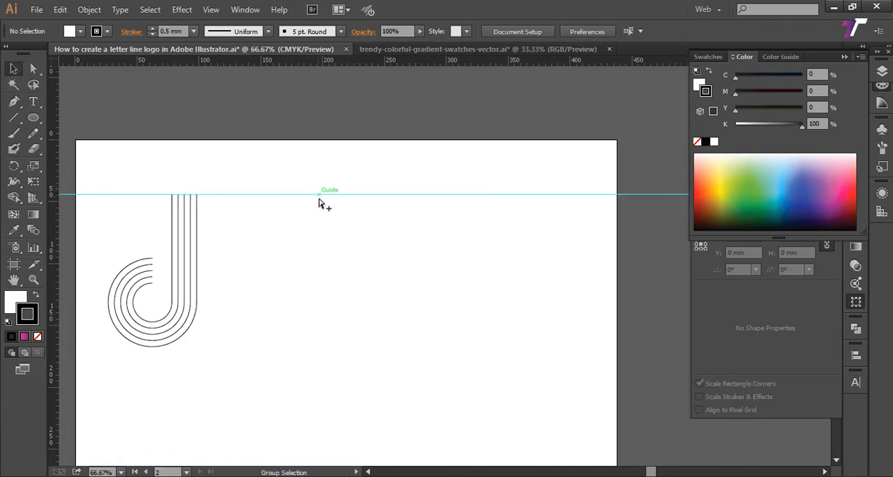
pyautogui.click(89, 9)
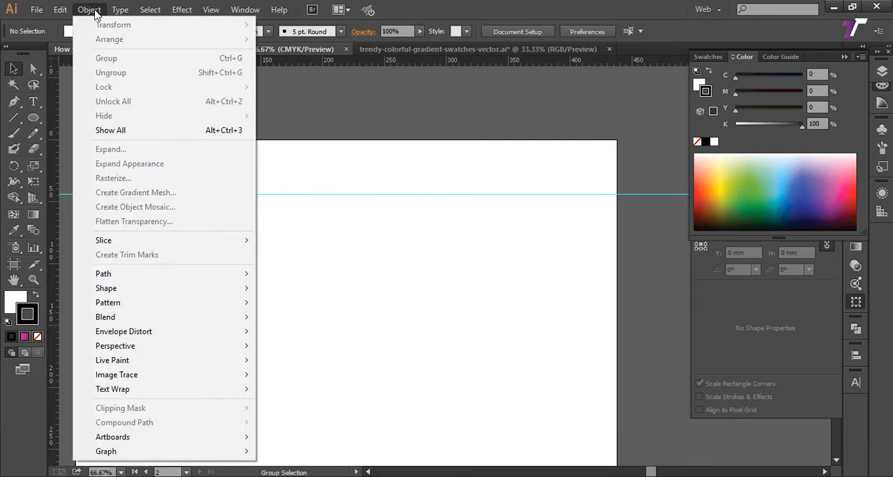
pyautogui.click(142, 134)
pyautogui.click(90, 9)
pyautogui.click(121, 131)
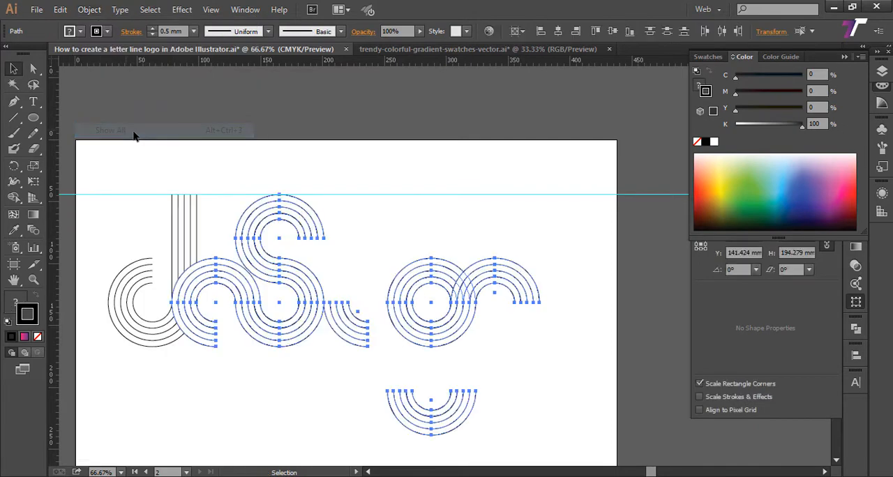
pyautogui.click(265, 397)
# Step: Delete the lower-left quarter of all five circles in the lower ring set of the S shape and deselect
pyautogui.press('z')
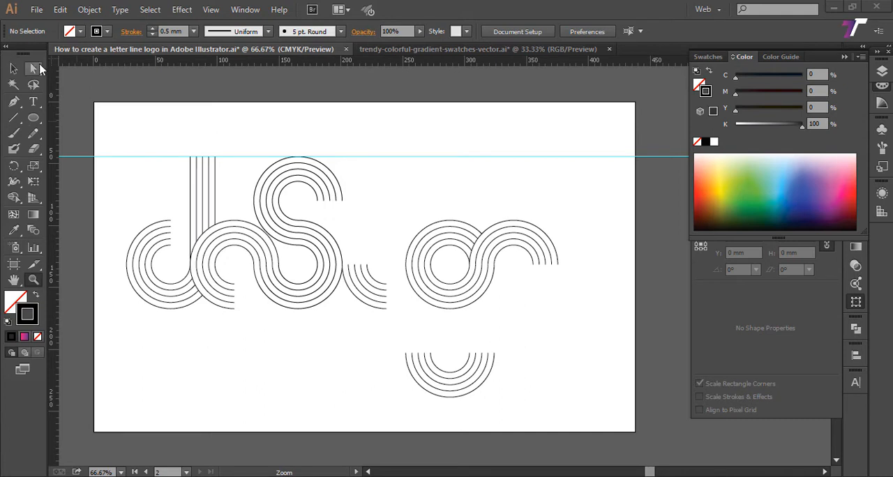
pyautogui.click(34, 68)
pyautogui.click(88, 74)
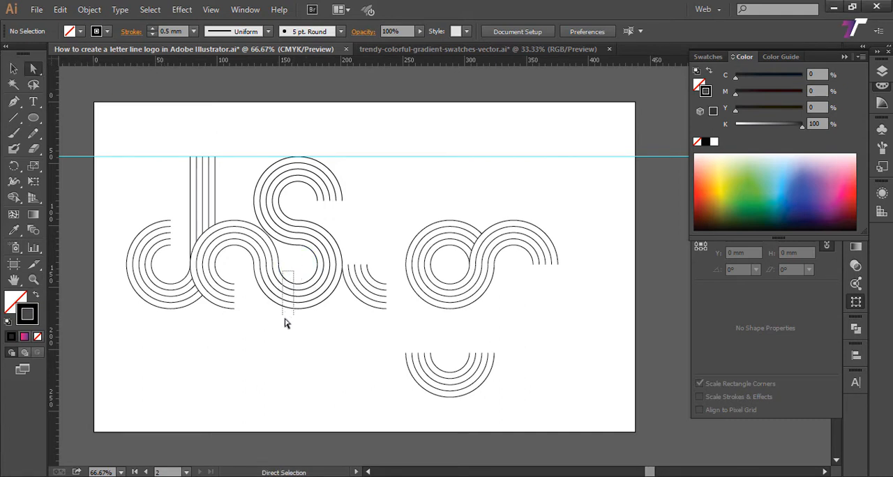
pyautogui.moveTo(276, 325); pyautogui.dragTo(279, 350)
pyautogui.press('Delete')
pyautogui.click(303, 334)
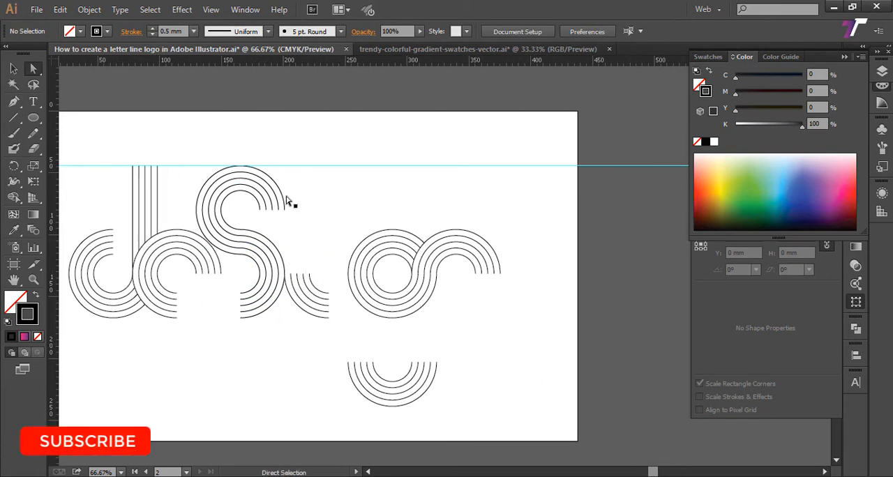
# Step: Select the first letter, the second ring set and the S shape together and hide them
pyautogui.click(13, 68)
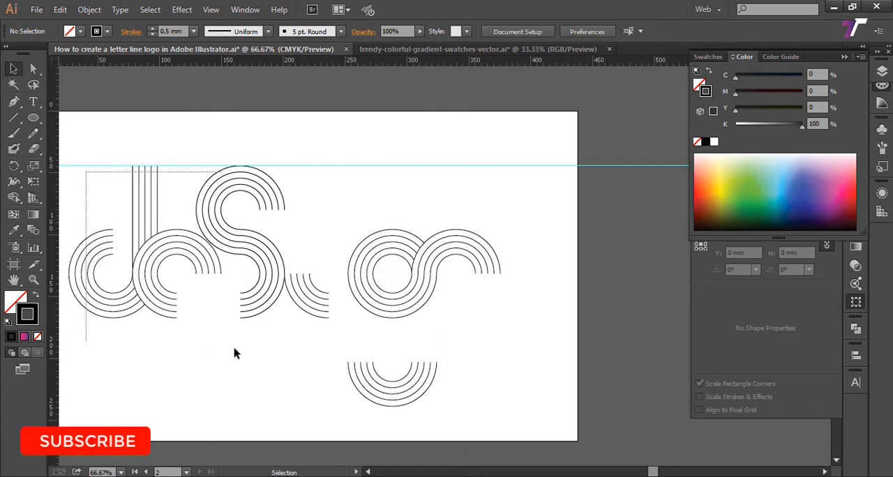
pyautogui.moveTo(233, 352); pyautogui.dragTo(253, 358)
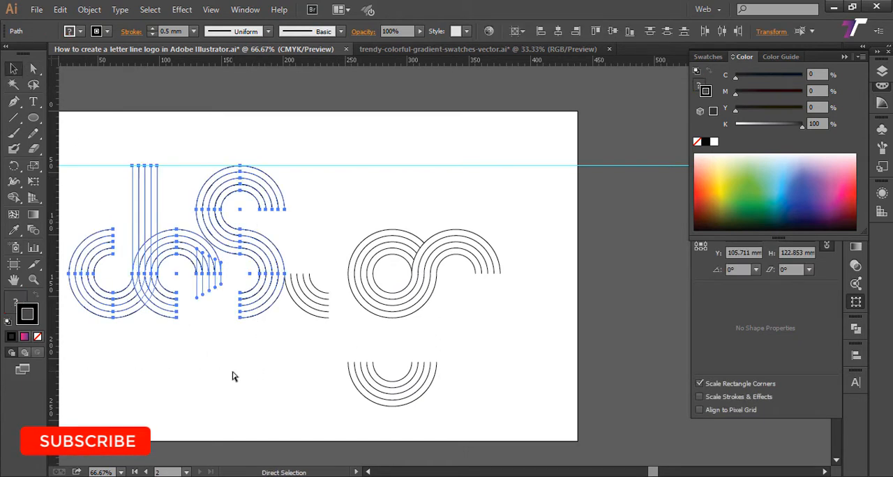
pyautogui.press('Delete')
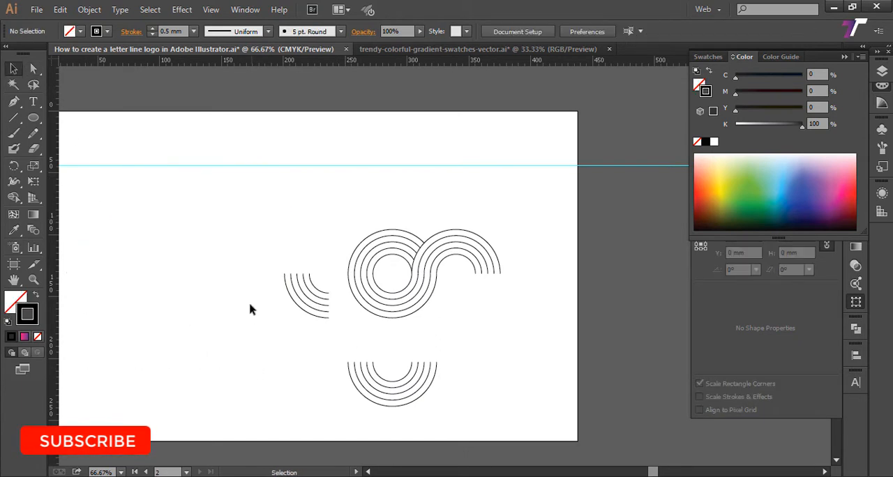
# Step: Extend the two innermost arcs of the quarter-ring set with straight vertical lines about 68 mm long, using the Pen tool
pyautogui.click(13, 101)
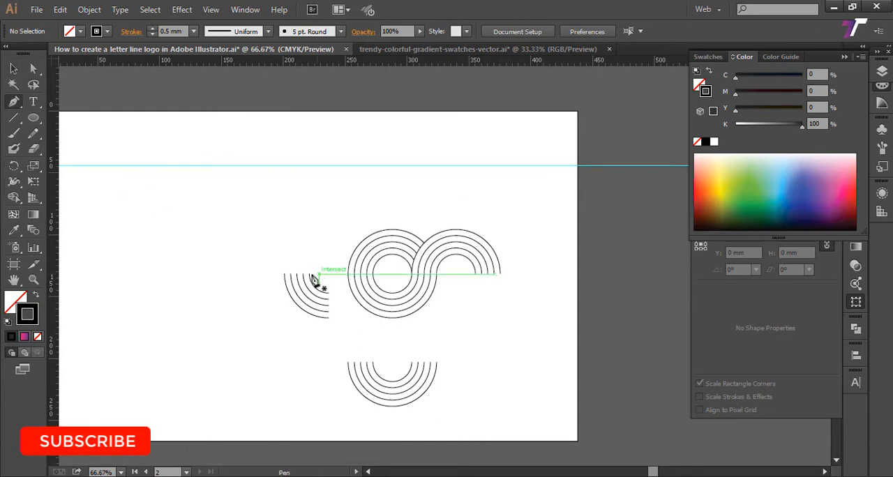
pyautogui.click(314, 279)
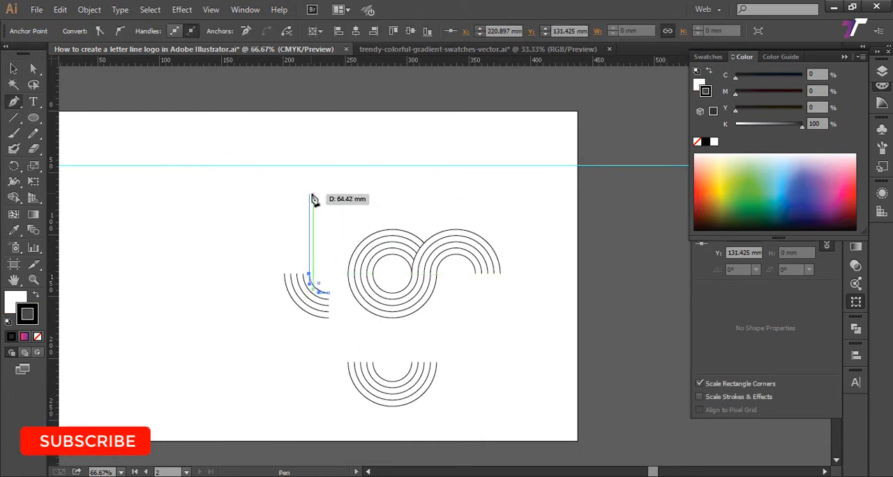
pyautogui.keyDown('shift'); pyautogui.click(310, 190); pyautogui.keyUp('shift')
pyautogui.keyDown('ctrl'); pyautogui.click(335, 226); pyautogui.keyUp('ctrl')
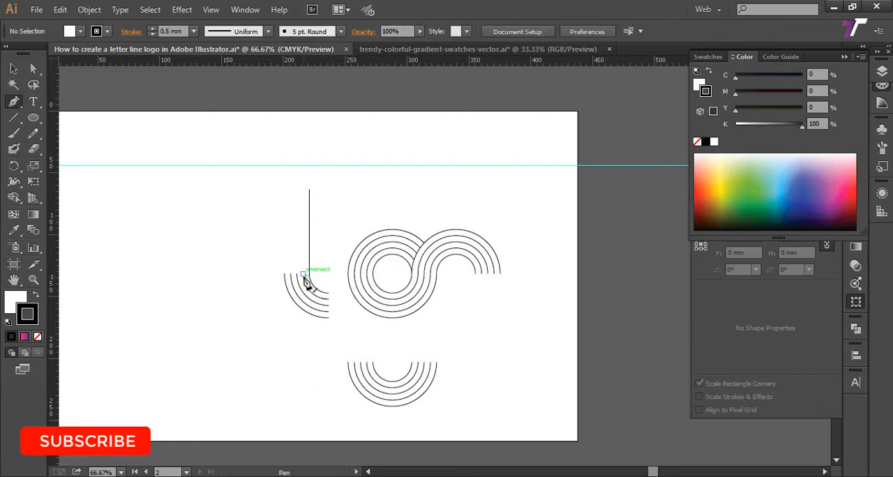
pyautogui.click(304, 278)
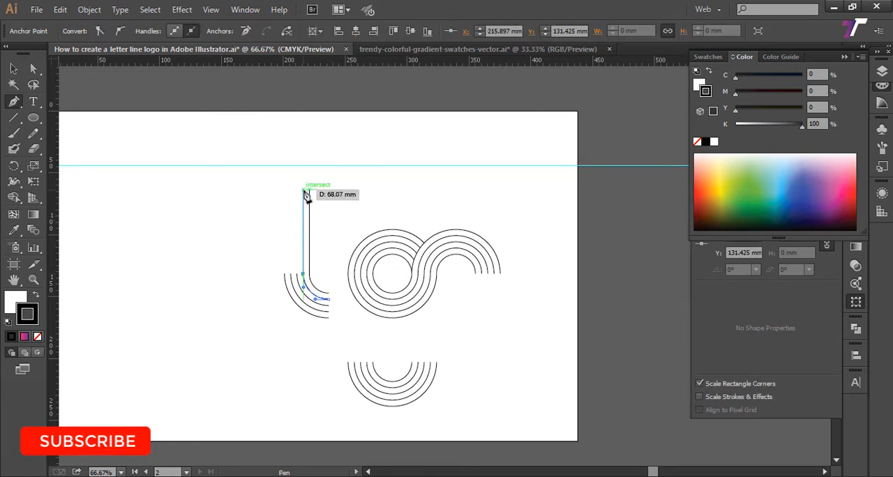
pyautogui.keyDown('shift'); pyautogui.click(303, 189); pyautogui.keyUp('shift')
pyautogui.keyDown('ctrl'); pyautogui.click(333, 220); pyautogui.keyUp('ctrl')
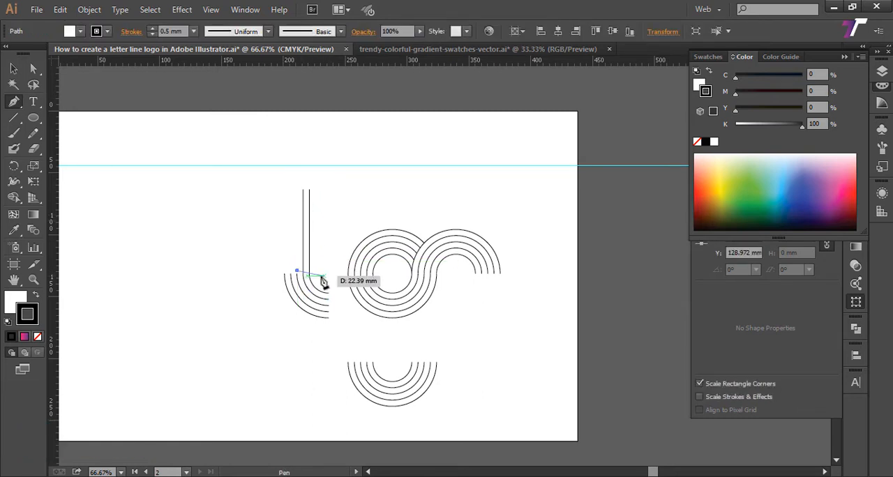
# Step: Extend the three outer arcs of the quarter-ring set with vertical lines about 68 mm long, level with the first two lines
pyautogui.click(296, 274)
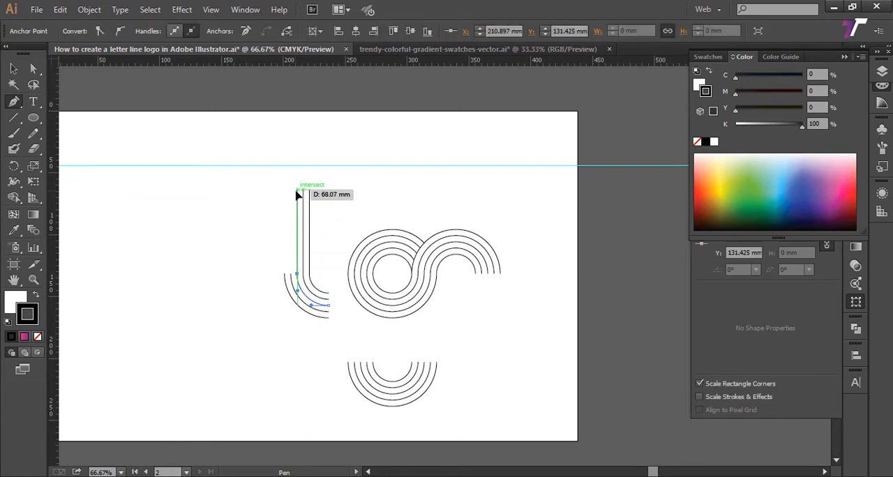
pyautogui.keyDown('shift'); pyautogui.click(297, 189); pyautogui.keyUp('shift')
pyautogui.keyDown('ctrl'); pyautogui.click(341, 236); pyautogui.keyUp('ctrl')
pyautogui.click(290, 273)
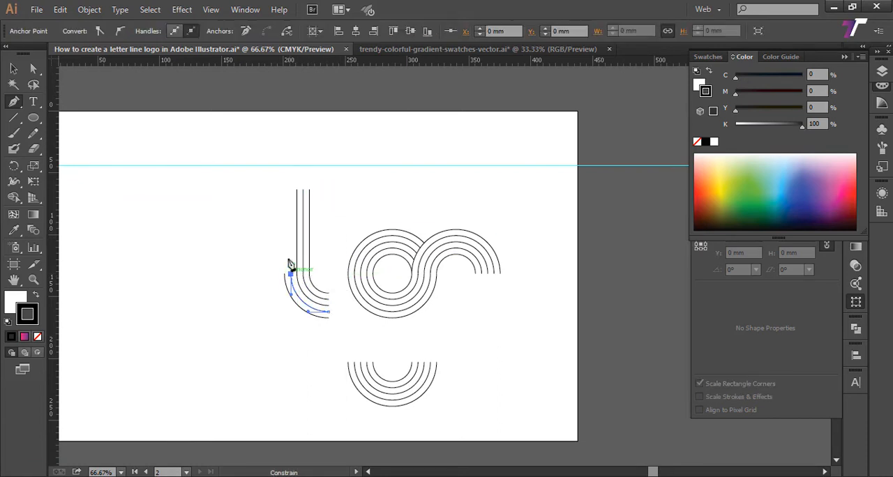
pyautogui.keyDown('shift'); pyautogui.click(291, 189); pyautogui.keyUp('shift')
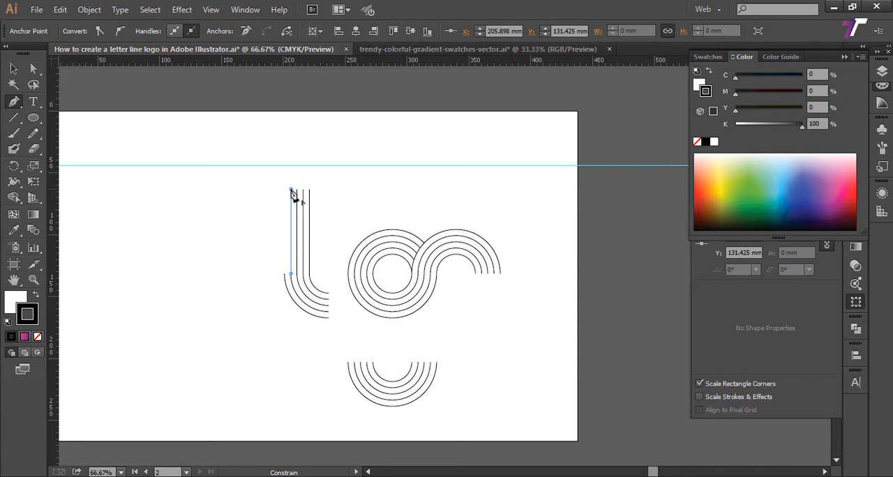
pyautogui.keyDown('ctrl'); pyautogui.click(348, 211); pyautogui.keyUp('ctrl')
pyautogui.click(285, 274)
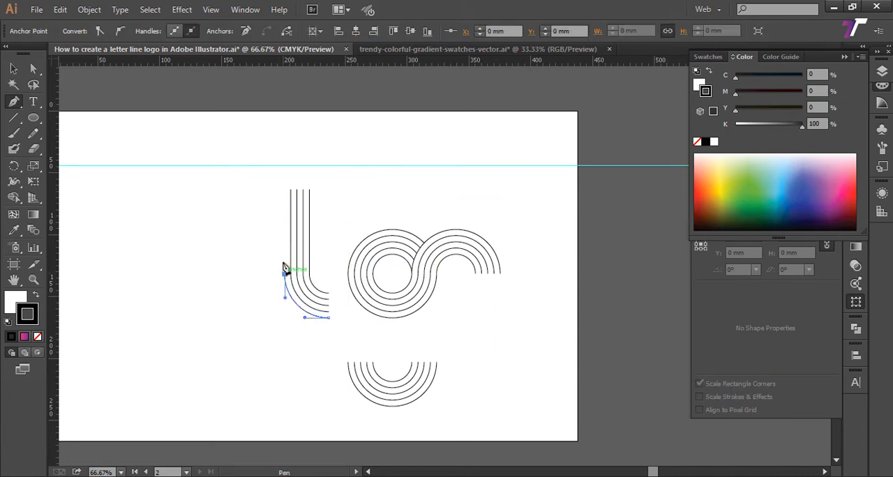
pyautogui.keyDown('shift'); pyautogui.click(285, 189); pyautogui.keyUp('shift')
pyautogui.keyDown('ctrl'); pyautogui.click(384, 197); pyautogui.keyUp('ctrl')
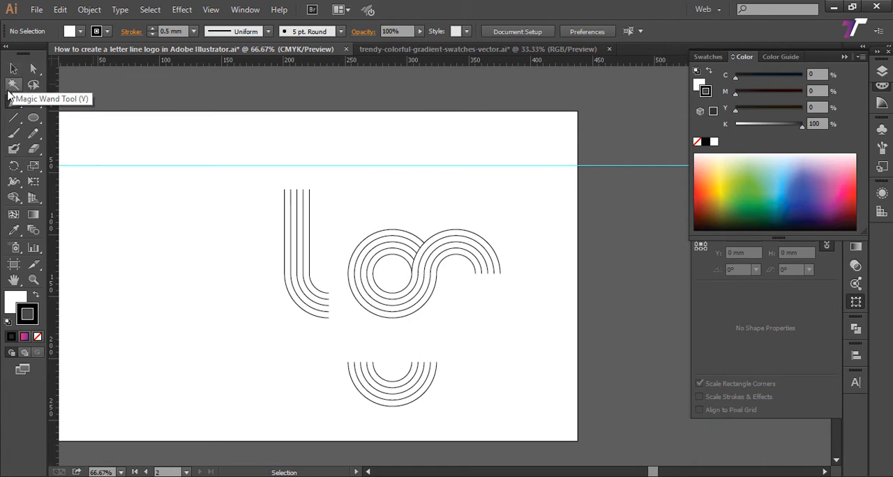
# Step: Show the hidden letter shapes again beside the extended quarter-ring set and deselect them
pyautogui.hotkey('ctrl', 'a')
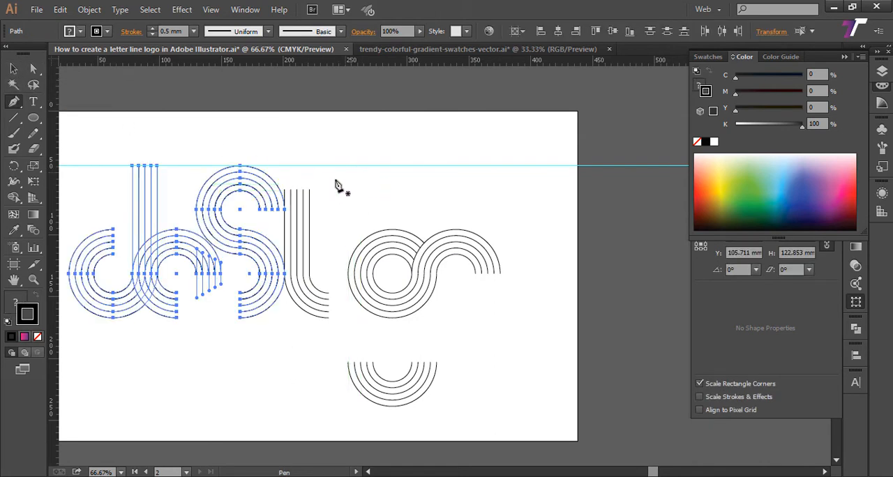
pyautogui.press('a')
pyautogui.hotkey('ctrl', 'shift', 'a')
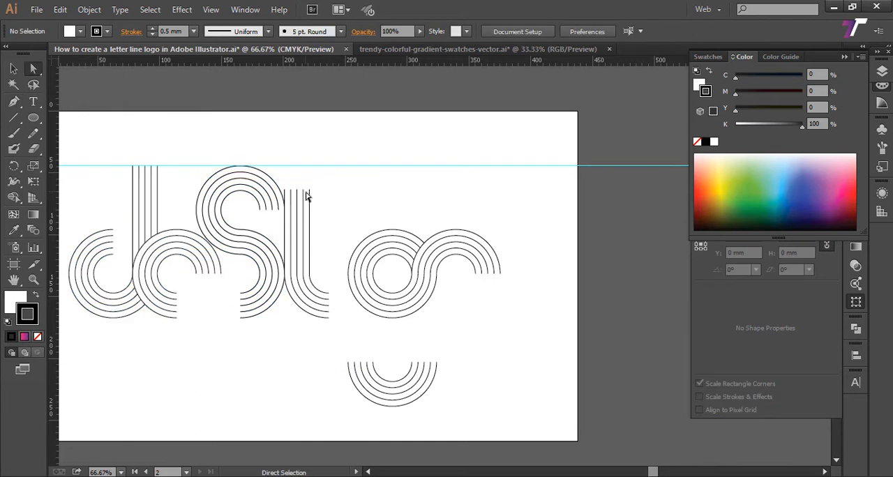
# Step: Shorten the quarter-ring set's five vertical lines by moving their top anchor points down together to about Y 87.7 mm
pyautogui.click(309, 191)
pyautogui.keyDown('shift'); pyautogui.click(303, 191); pyautogui.keyUp('shift')
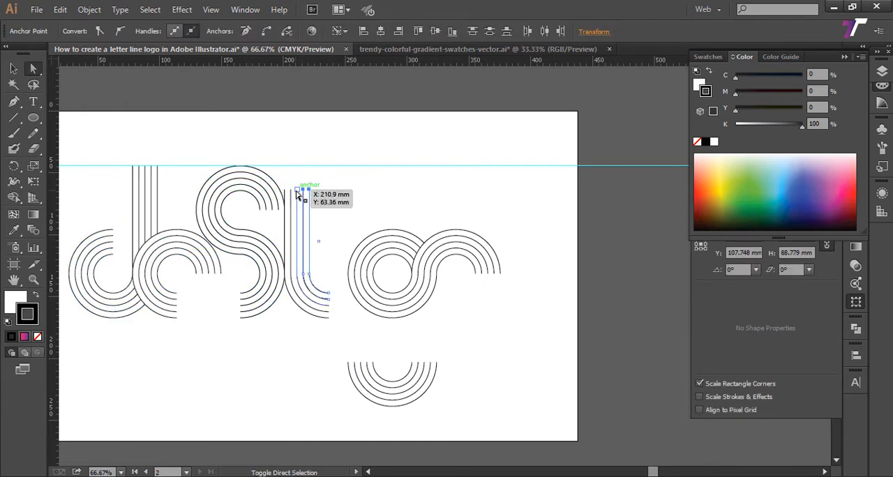
pyautogui.moveTo(296, 195); pyautogui.dragTo(291, 195)
pyautogui.moveTo(286, 195); pyautogui.dragTo(295, 222)
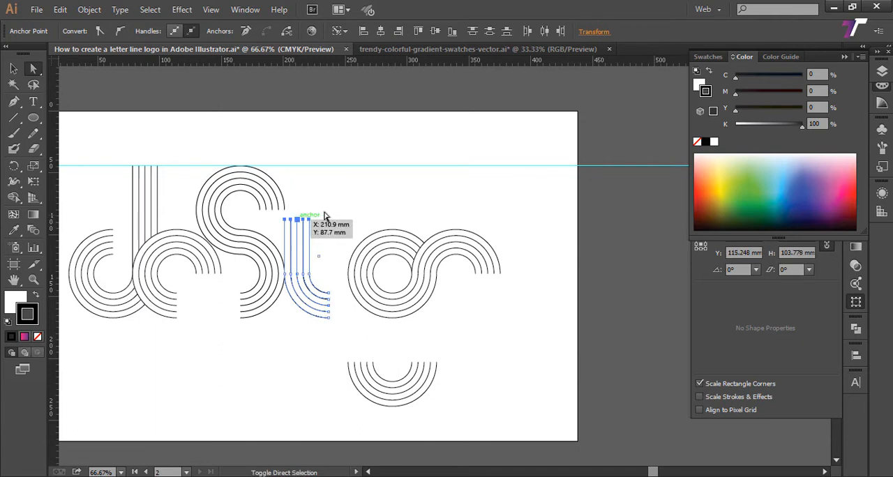
pyautogui.click(353, 211)
# Step: Move the full ring set, its adjoining half rings and the lower half rings together leftwards onto the quarter-ring set's arc ends
pyautogui.moveTo(365, 207); pyautogui.dragTo(309, 204)
pyautogui.moveTo(400, 201); pyautogui.dragTo(317, 200)
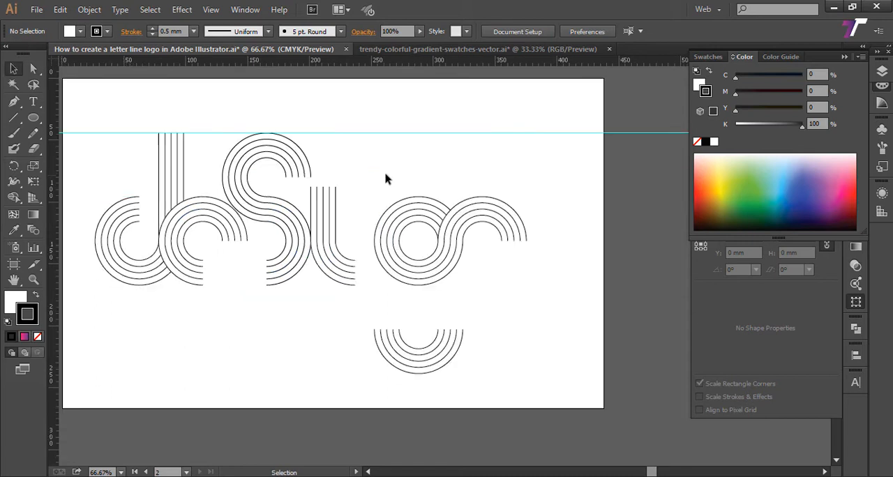
pyautogui.moveTo(371, 173); pyautogui.dragTo(558, 394)
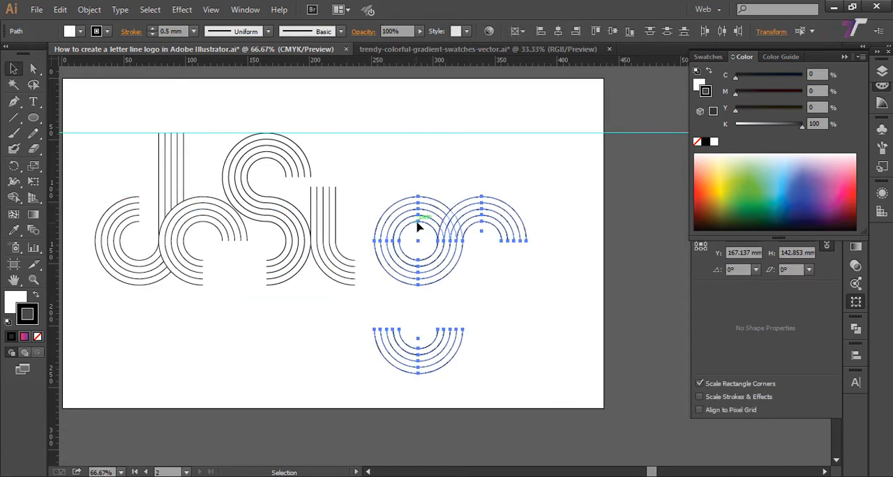
pyautogui.moveTo(418, 227); pyautogui.dragTo(397, 227)
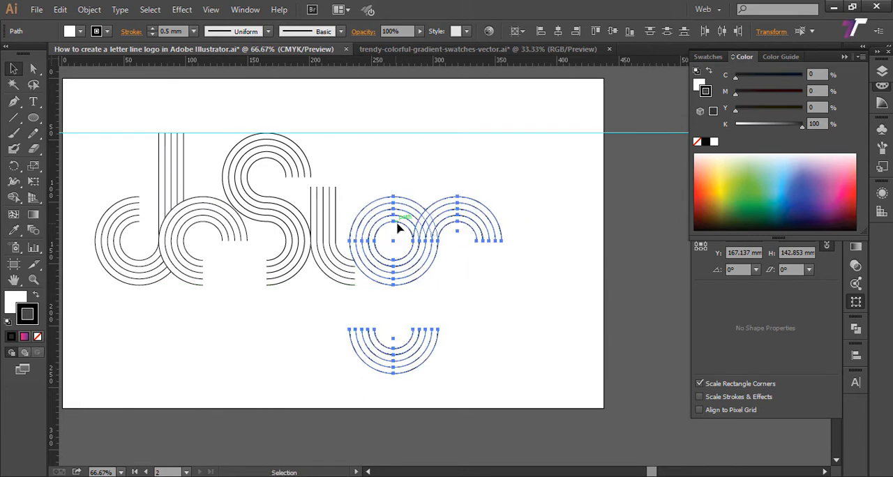
pyautogui.moveTo(539, 298); pyautogui.dragTo(530, 287)
pyautogui.click(527, 292)
pyautogui.moveTo(466, 273); pyautogui.dragTo(483, 298)
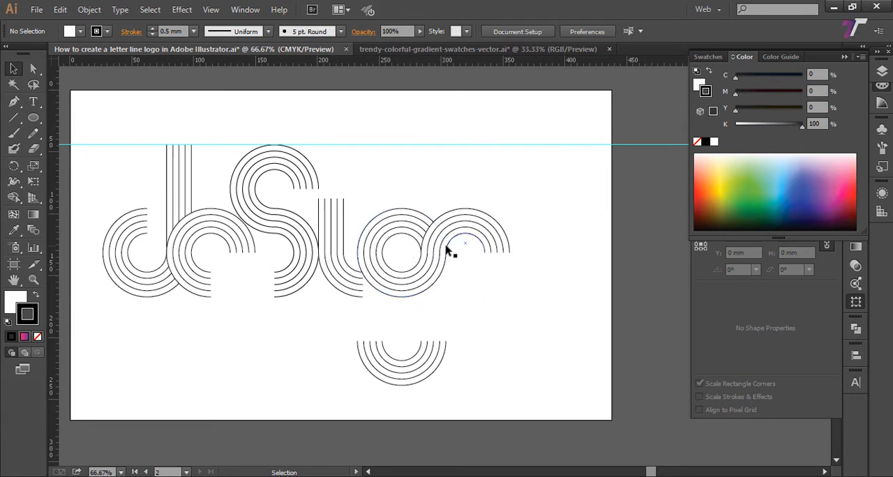
pyautogui.click(449, 253)
pyautogui.click(461, 311)
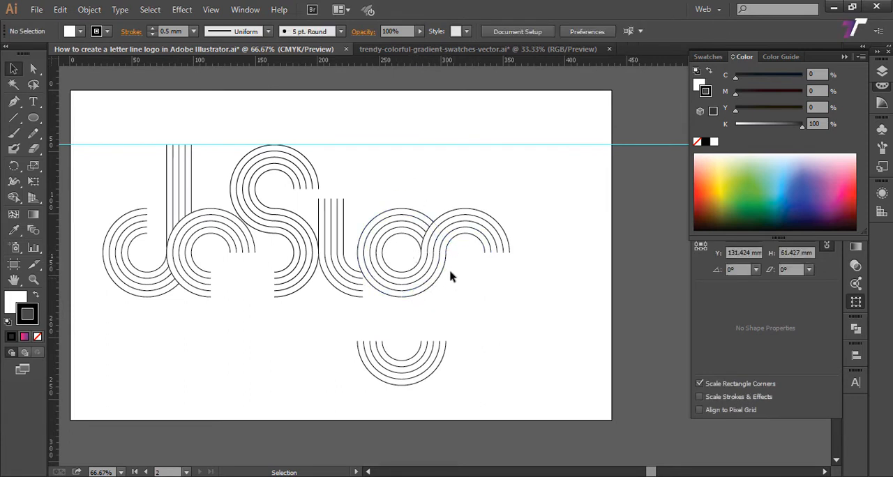
pyautogui.moveTo(417, 377); pyautogui.dragTo(434, 369)
pyautogui.press('p')
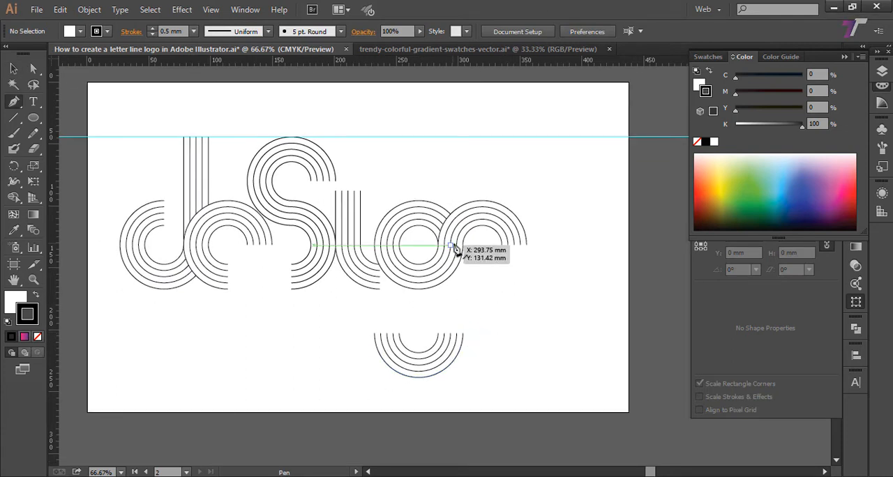
pyautogui.click(463, 334)
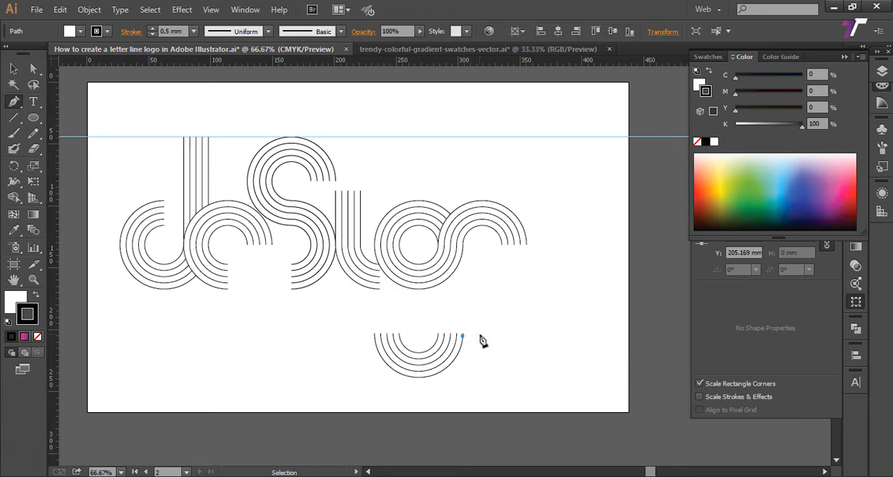
pyautogui.hotkey('ctrl', 'z')
pyautogui.click(13, 69)
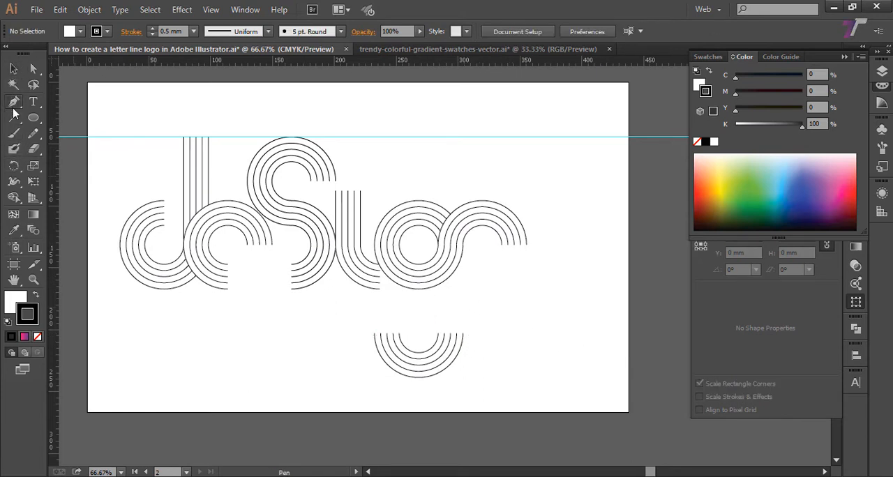
pyautogui.moveTo(13, 102); pyautogui.dragTo(44, 105)
pyautogui.click(463, 245)
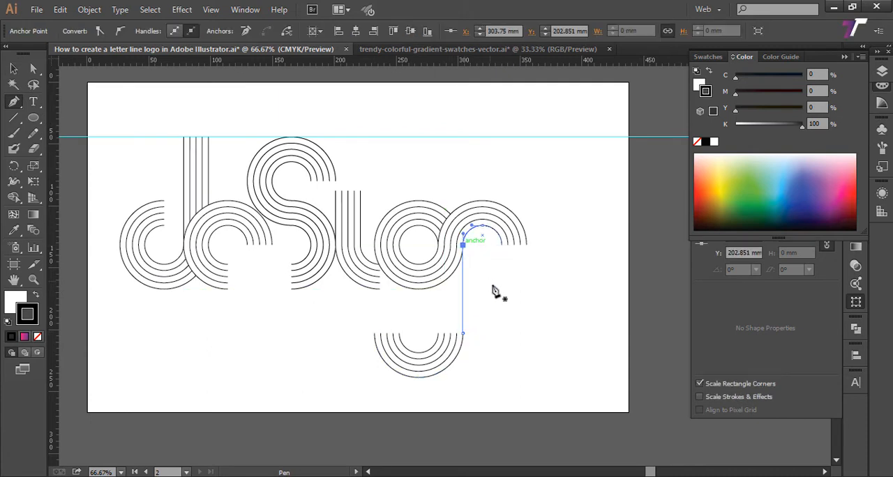
pyautogui.keyDown('ctrl'); pyautogui.click(498, 300); pyautogui.keyUp('ctrl')
pyautogui.moveTo(463, 335); pyautogui.dragTo(489, 287)
pyautogui.hotkey('ctrl', 'z')
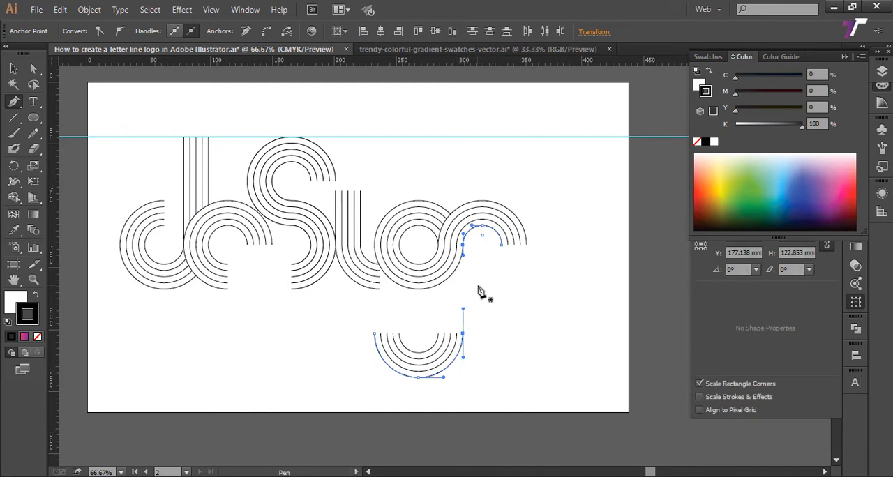
# Step: Extend the two outermost arcs of the lower half rings from their right ends with vertical lines about 64 mm up to the full ring set
pyautogui.click(463, 334)
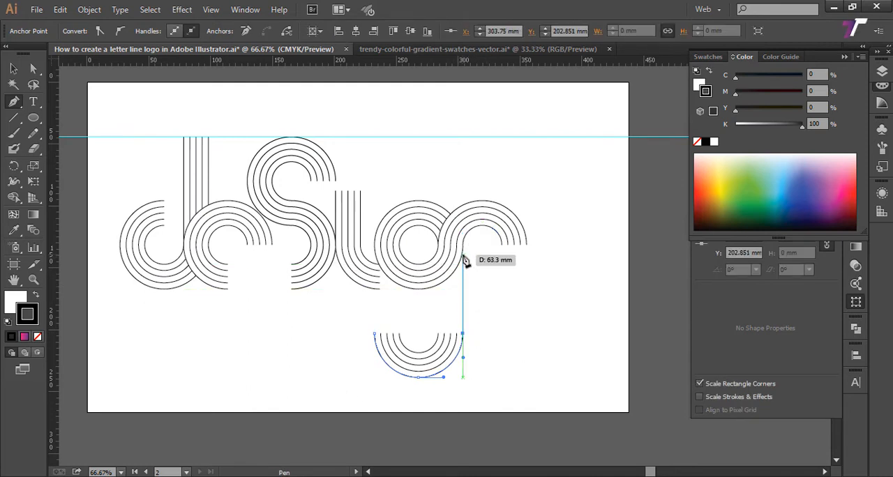
pyautogui.keyDown('shift'); pyautogui.click(463, 253); pyautogui.keyUp('shift')
pyautogui.keyDown('ctrl'); pyautogui.click(483, 298); pyautogui.keyUp('ctrl')
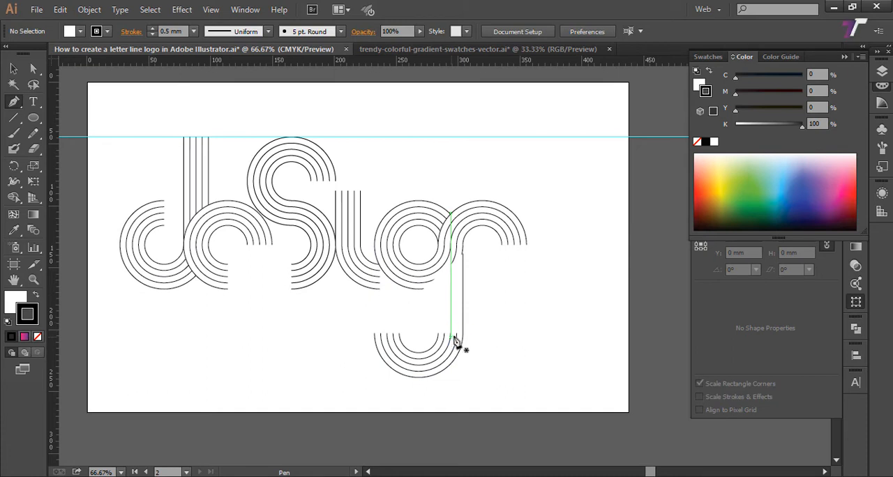
pyautogui.click(458, 335)
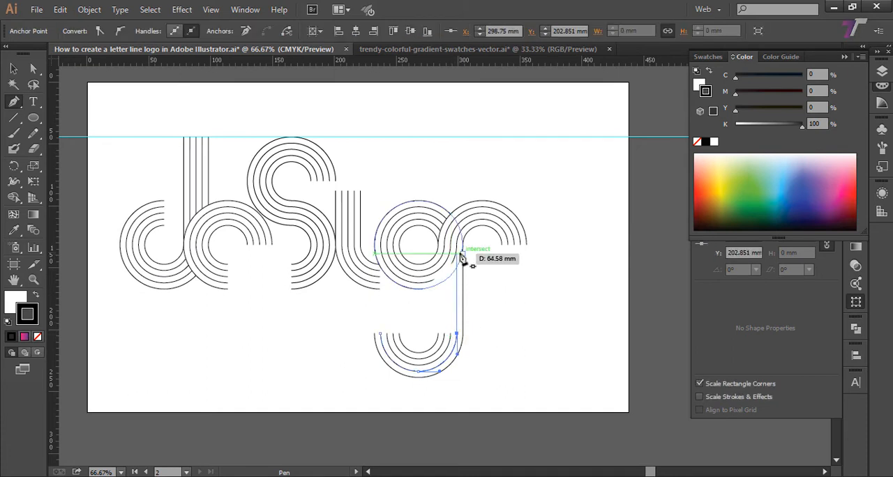
pyautogui.click(462, 252)
pyautogui.hotkey('ctrl', 'z')
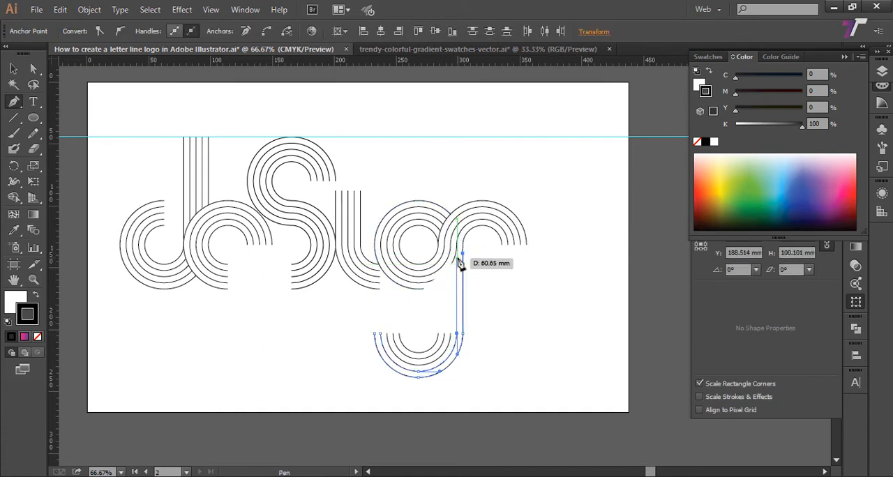
pyautogui.click(456, 253)
pyautogui.keyDown('ctrl'); pyautogui.click(474, 324); pyautogui.keyUp('ctrl')
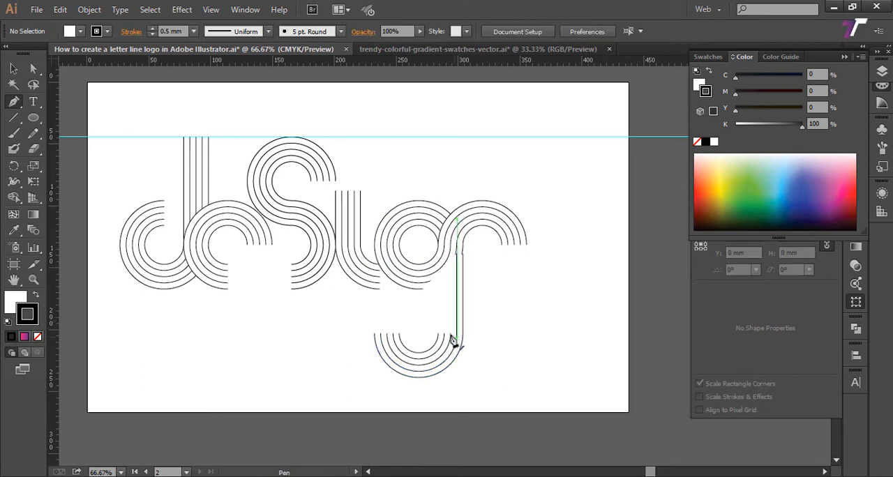
# Step: Extend the three inner arcs of the lower half rings upward with vertical lines reaching the height of the first two lines
pyautogui.click(450, 337)
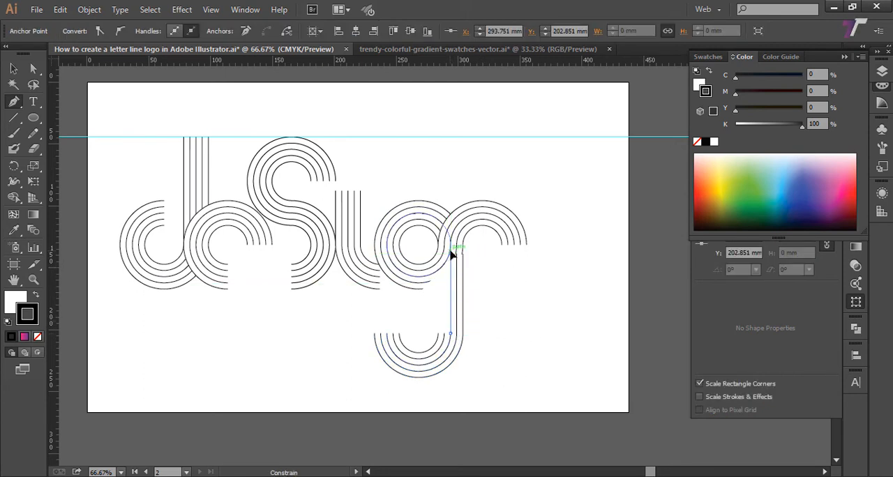
pyautogui.click(454, 329)
pyautogui.keyDown('ctrl'); pyautogui.click(484, 342); pyautogui.keyUp('ctrl')
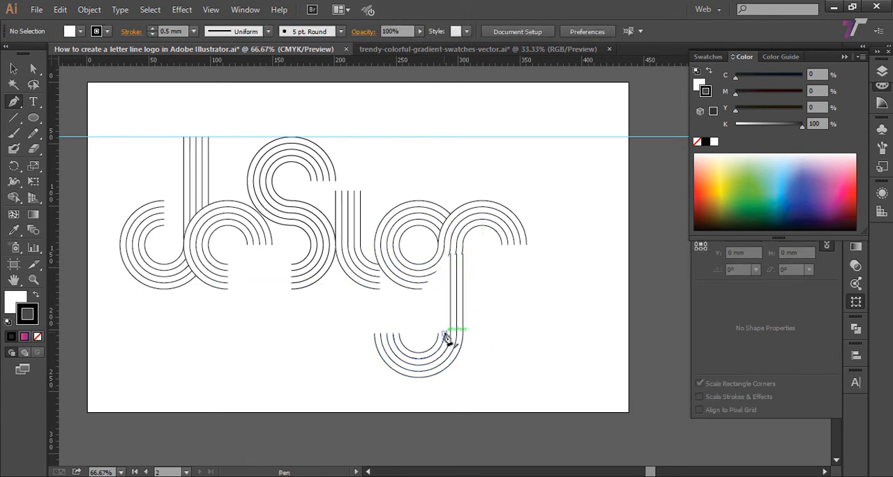
pyautogui.click(445, 335)
pyautogui.keyDown('shift'); pyautogui.click(445, 254); pyautogui.keyUp('shift')
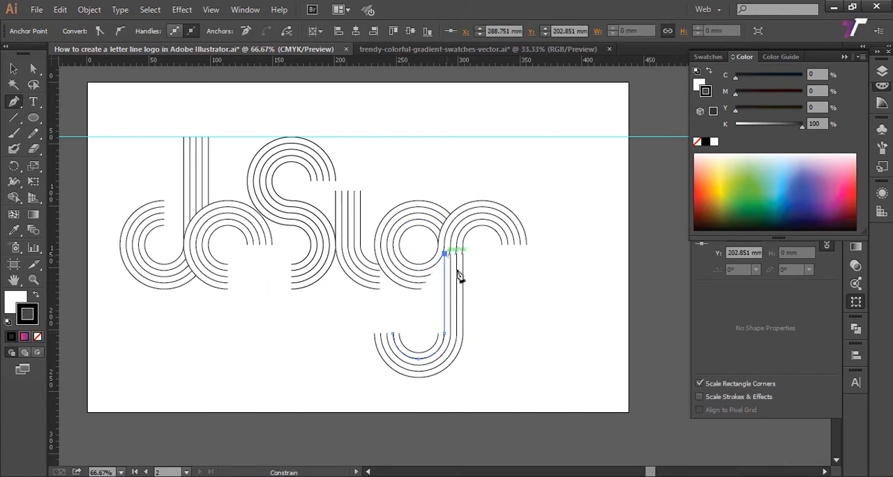
pyautogui.keyDown('ctrl'); pyautogui.click(495, 328); pyautogui.keyUp('ctrl')
pyautogui.click(438, 335)
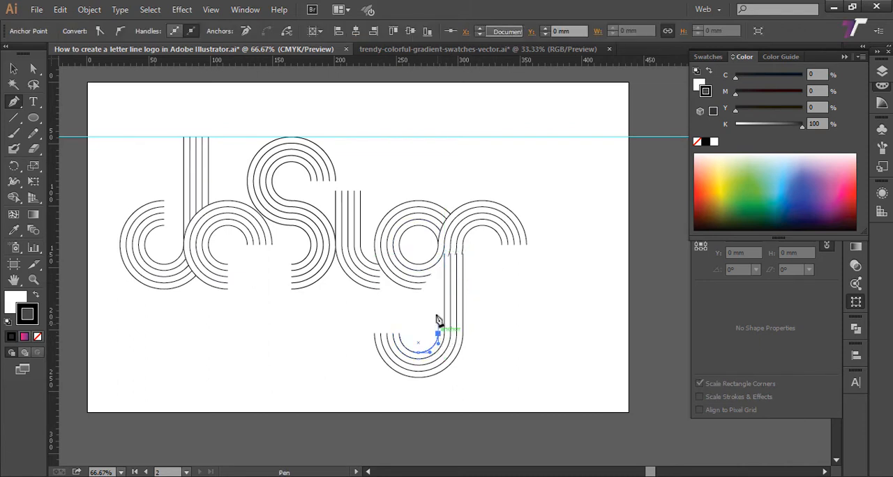
pyautogui.keyDown('shift'); pyautogui.click(439, 258); pyautogui.keyUp('shift')
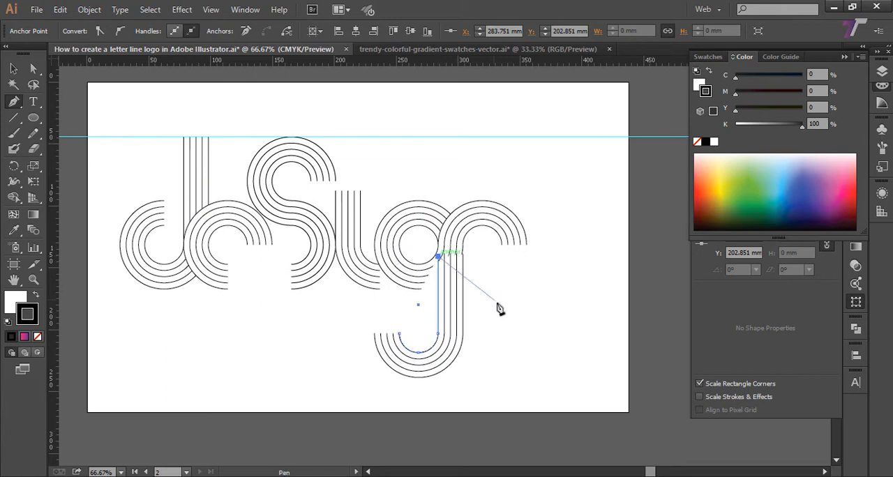
pyautogui.keyDown('ctrl'); pyautogui.click(463, 343); pyautogui.keyUp('ctrl')
# Step: Send the extended lower half rings to the back, behind the full ring set, and deselect them
pyautogui.click(13, 68)
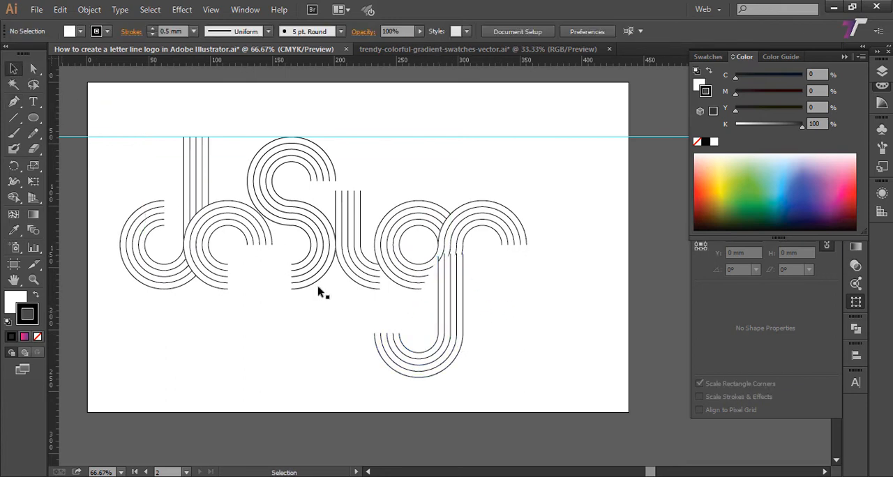
pyautogui.moveTo(401, 387); pyautogui.dragTo(451, 342)
pyautogui.rightClick(451, 342)
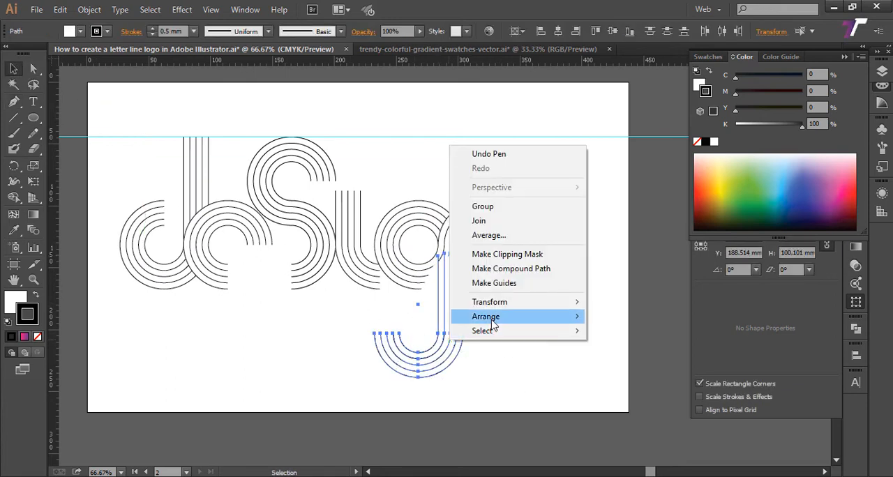
pyautogui.moveTo(482, 316)
pyautogui.click(628, 359)
pyautogui.click(552, 323)
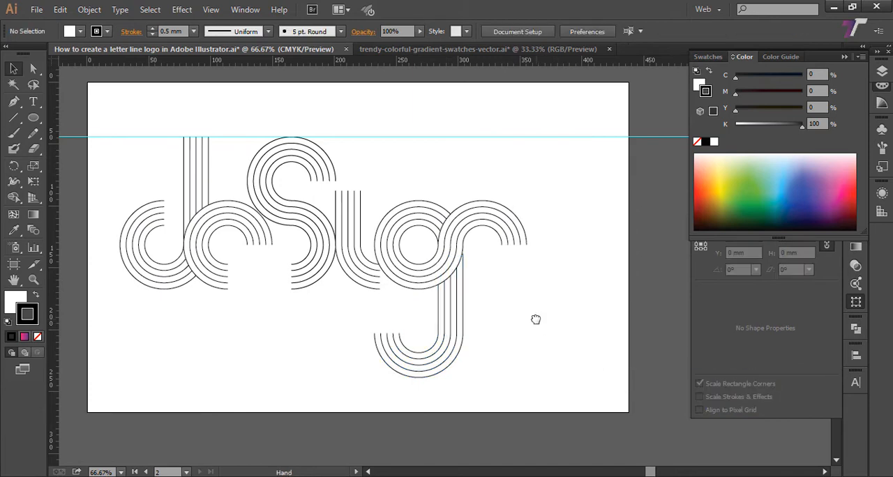
# Step: Extend the two outermost arcs of the rightmost half rings downward with vertical lines about 35.7 mm long, level with the rings' lower edge
pyautogui.moveTo(536, 316); pyautogui.dragTo(526, 347)
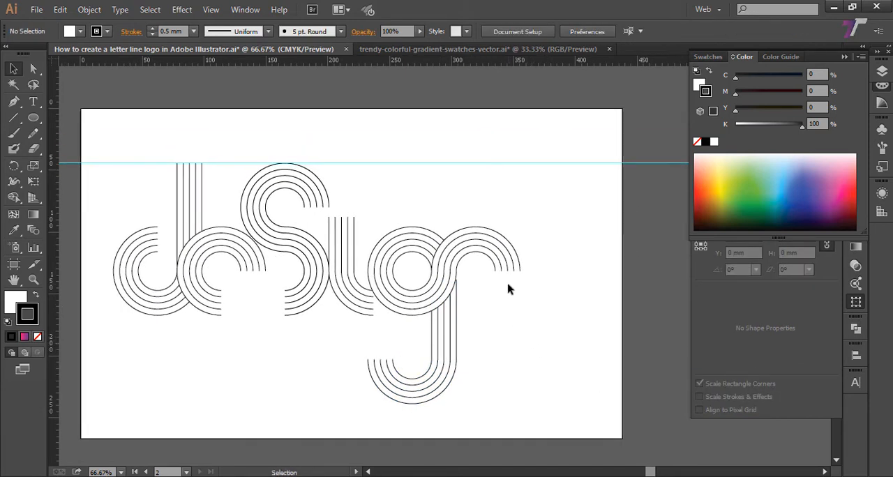
pyautogui.moveTo(478, 304); pyautogui.dragTo(474, 337)
pyautogui.moveTo(515, 358); pyautogui.dragTo(515, 348)
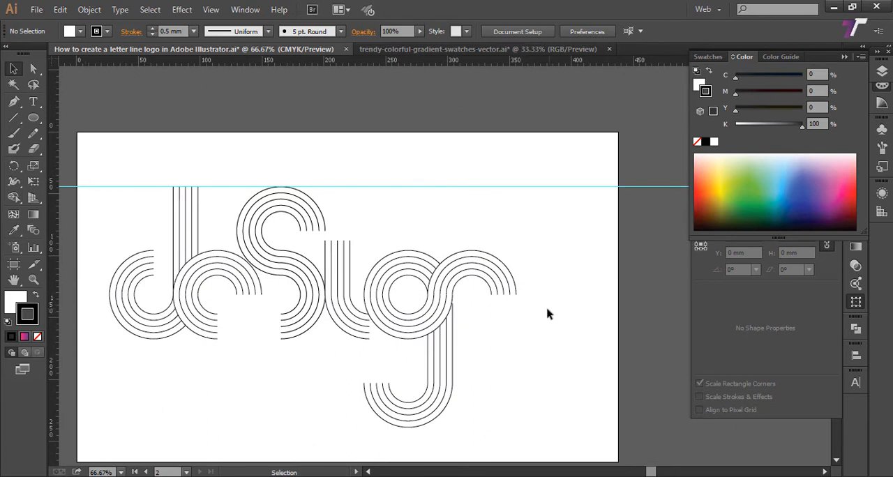
pyautogui.click(13, 101)
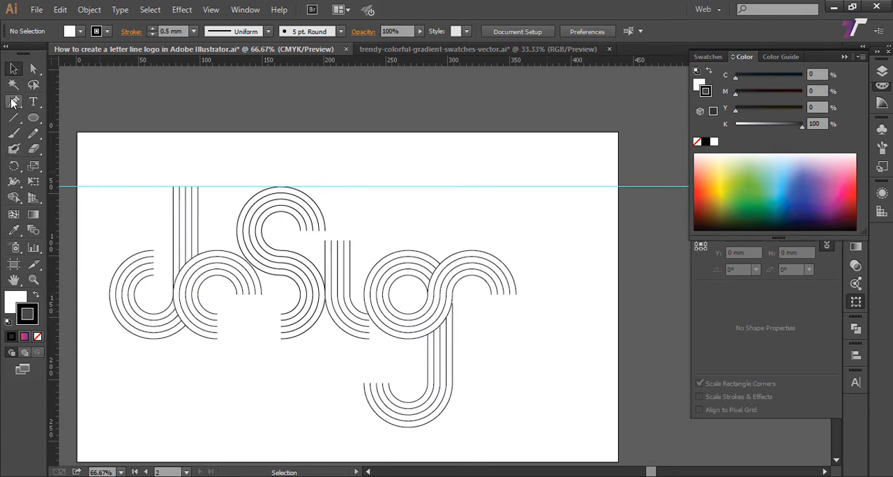
pyautogui.click(517, 296)
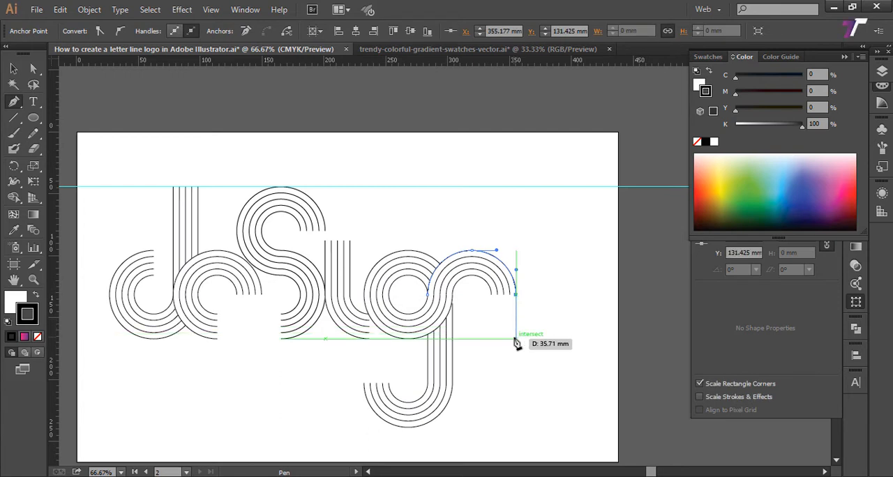
pyautogui.click(515, 338)
pyautogui.keyDown('ctrl'); pyautogui.click(541, 333); pyautogui.keyUp('ctrl')
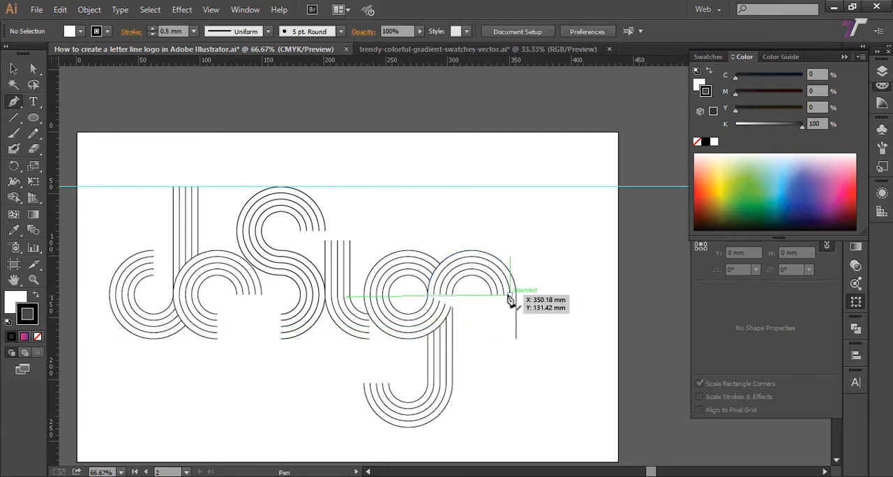
pyautogui.click(509, 295)
pyautogui.click(514, 340)
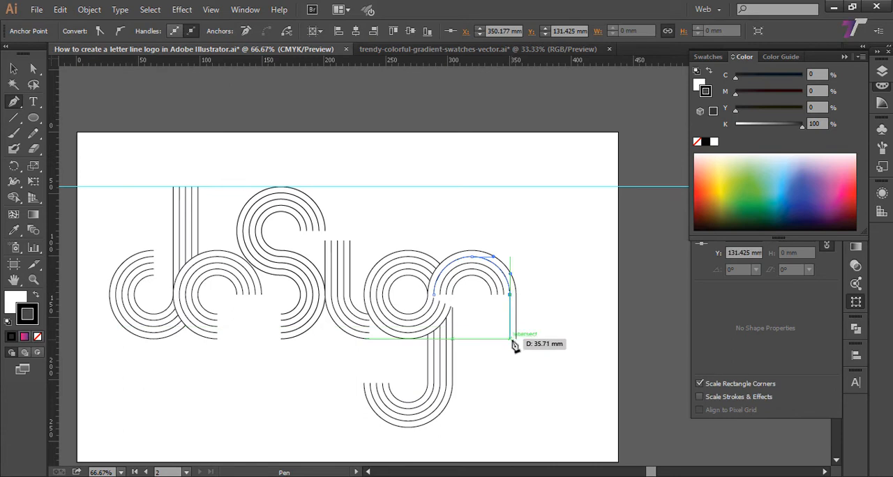
pyautogui.keyDown('ctrl'); pyautogui.click(505, 307); pyautogui.keyUp('ctrl')
# Step: Extend the three inner arcs of the rightmost half rings downward with vertical lines ending at about Y 167.1 mm
pyautogui.click(503, 295)
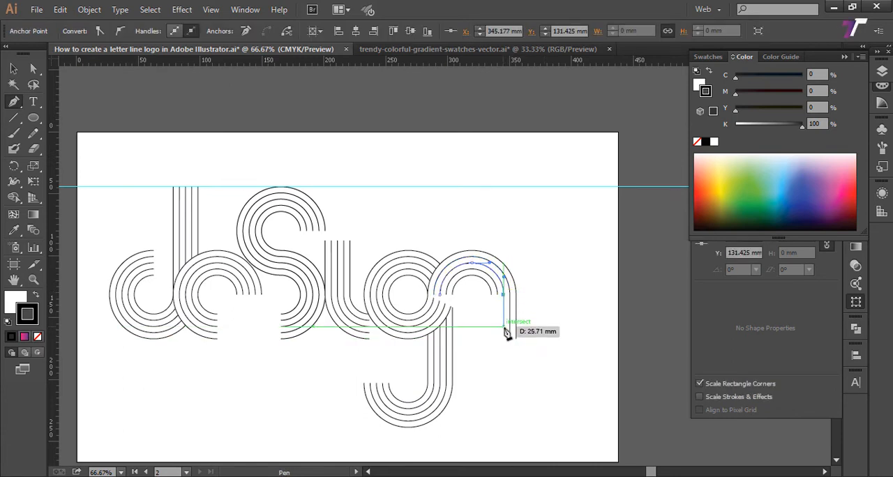
pyautogui.click(506, 341)
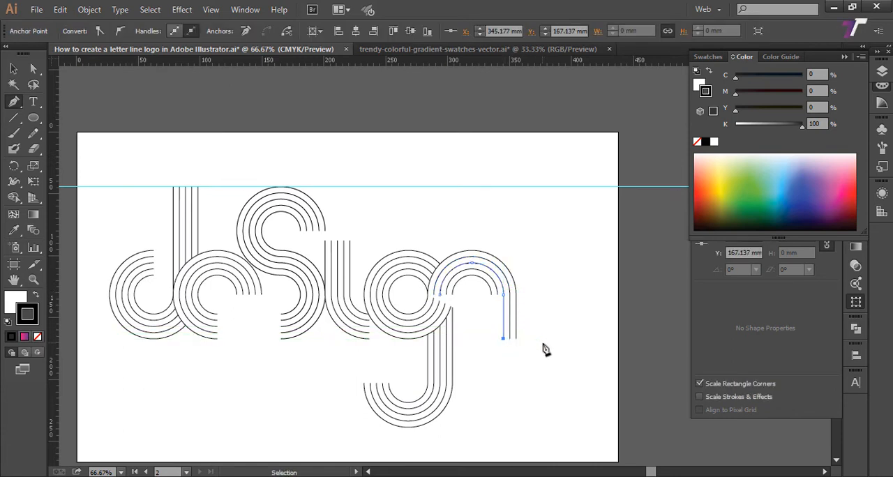
pyautogui.keyDown('ctrl'); pyautogui.click(502, 303); pyautogui.keyUp('ctrl')
pyautogui.click(497, 295)
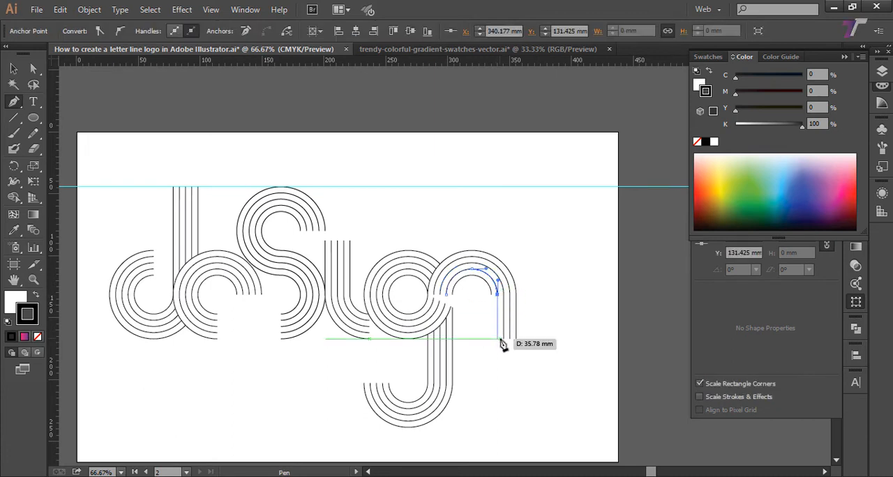
pyautogui.keyDown('ctrl'); pyautogui.click(543, 353); pyautogui.keyUp('ctrl')
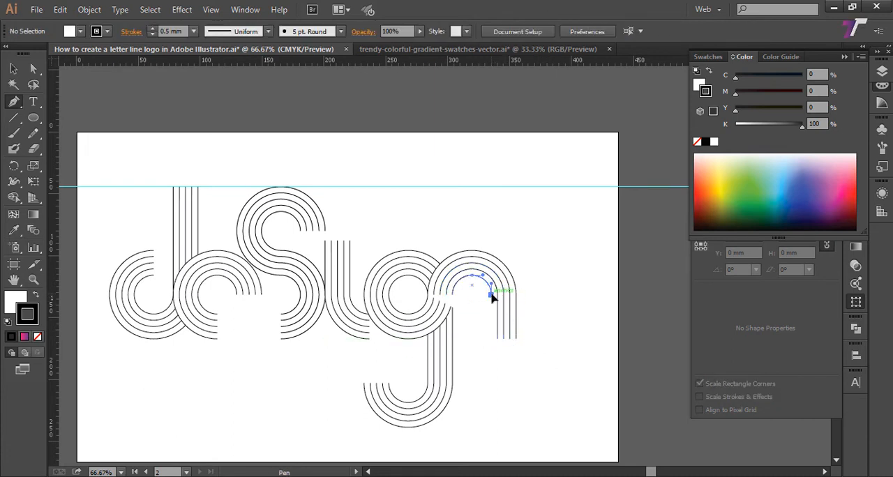
pyautogui.click(490, 294)
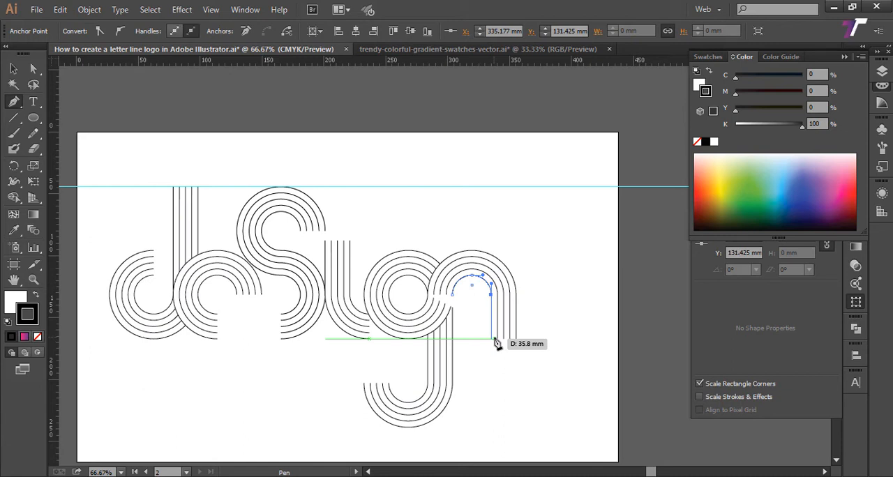
pyautogui.keyDown('ctrl'); pyautogui.click(540, 356); pyautogui.keyUp('ctrl')
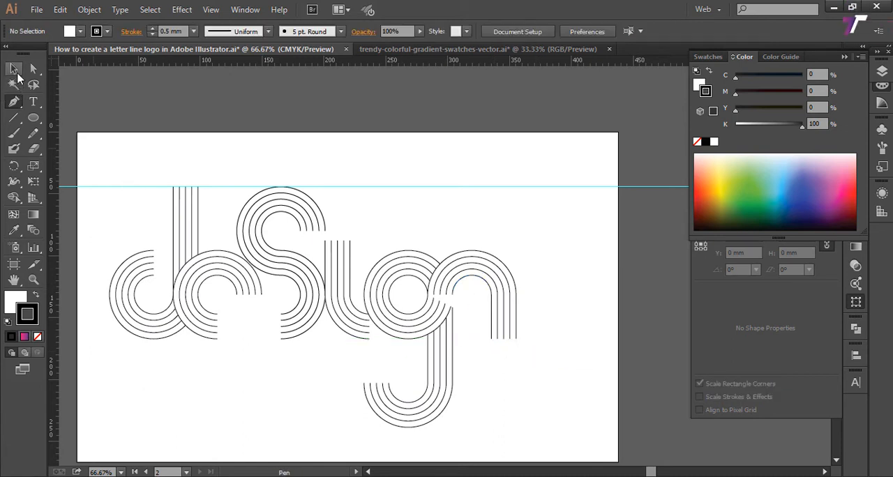
# Step: Set the fill of the extended lower half rings to None, keeping their stroke, and deselect them
pyautogui.click(15, 70)
pyautogui.click(436, 398)
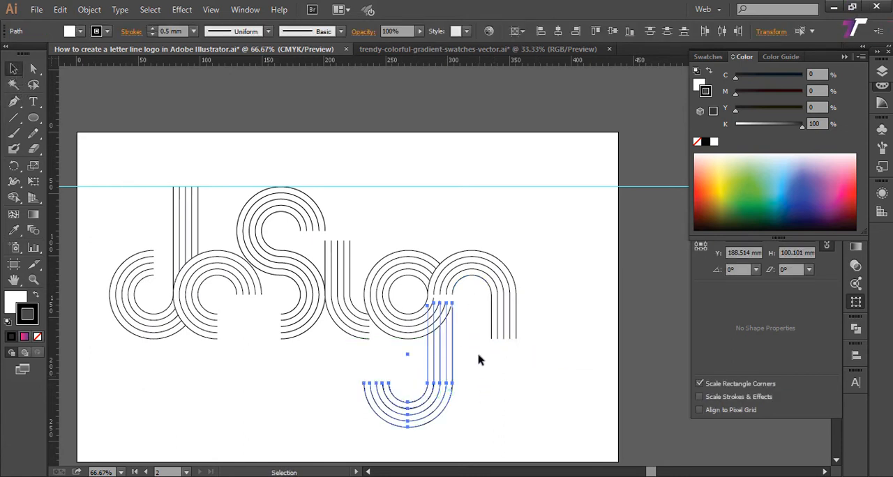
pyautogui.click(23, 309)
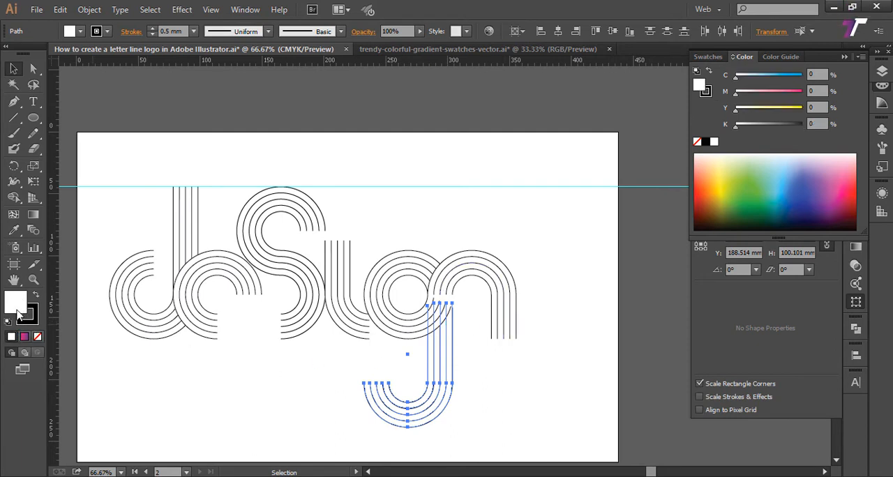
pyautogui.click(38, 336)
pyautogui.click(543, 308)
# Step: Remove the fill from the rightmost arch of five extended arcs and deselect it
pyautogui.moveTo(551, 290); pyautogui.dragTo(478, 353)
pyautogui.press('/')
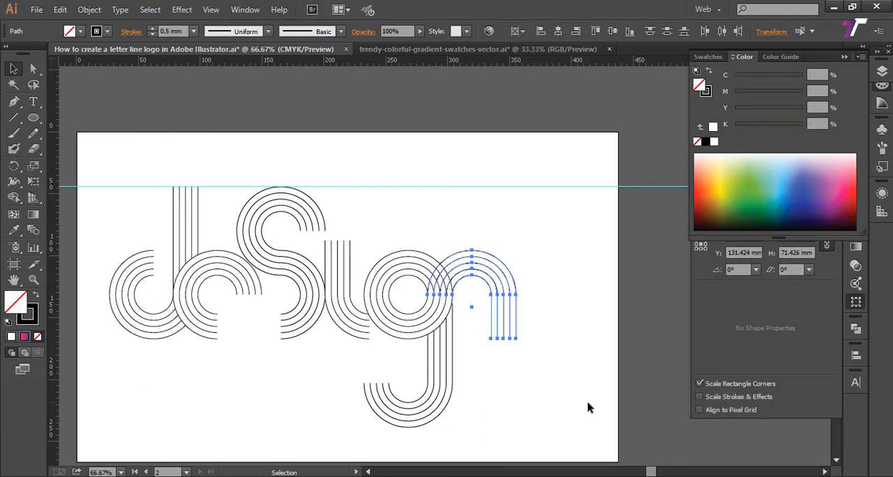
pyautogui.click(583, 403)
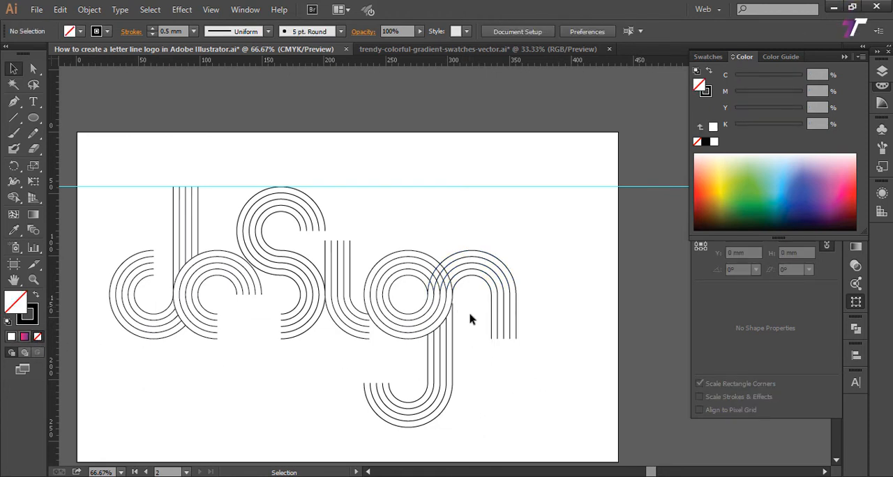
pyautogui.press('a')
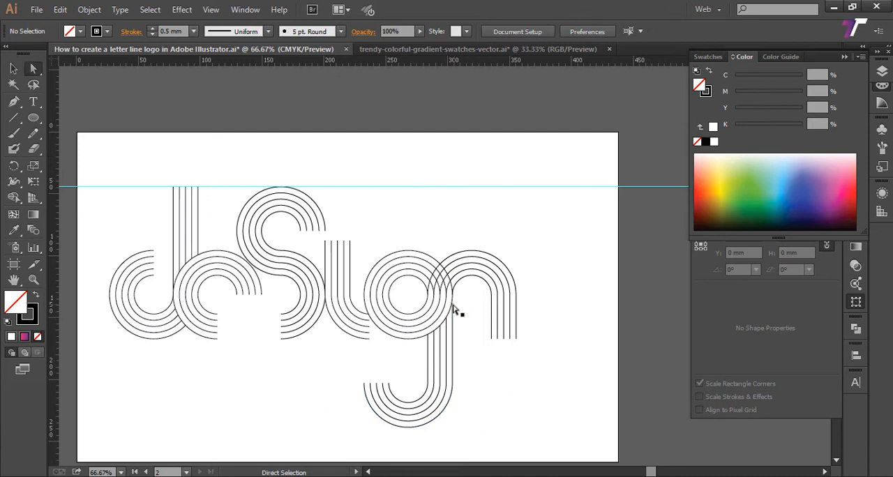
# Step: Extend the outermost line of the lower hook up to the innermost arch's open end at about X 303.75, Y 131.42 mm
pyautogui.click(452, 305)
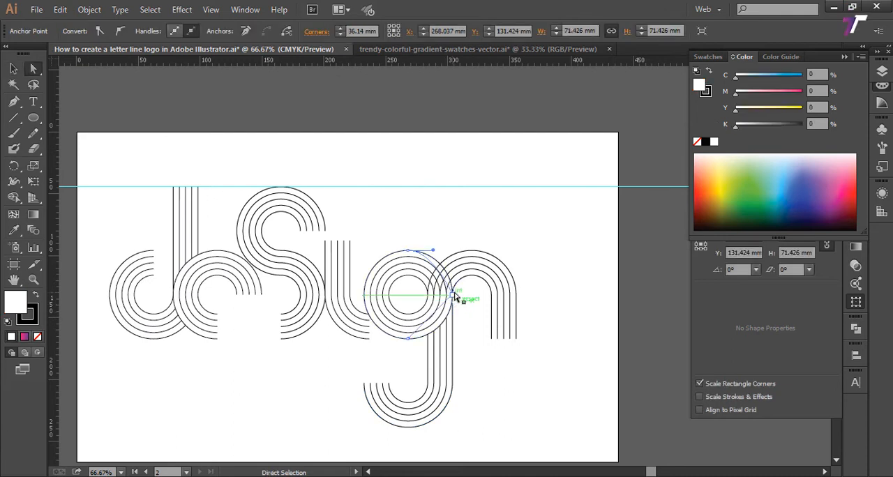
pyautogui.click(461, 315)
pyautogui.click(452, 328)
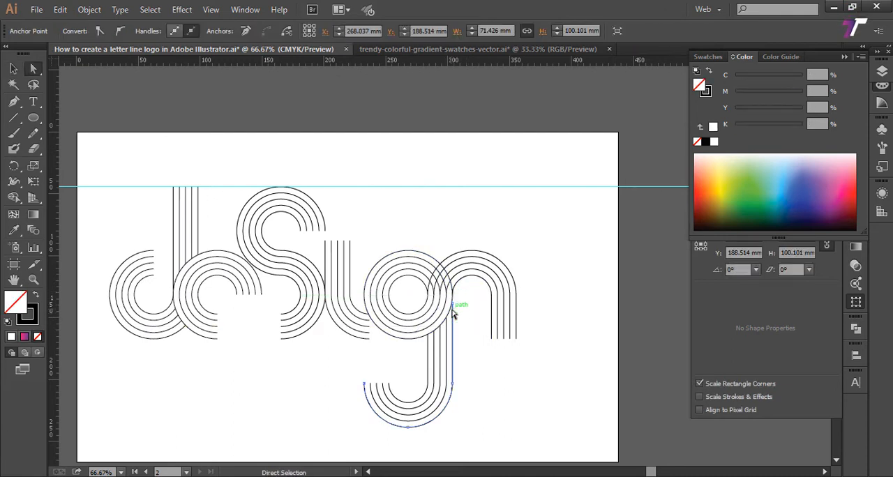
pyautogui.press('z')
pyautogui.moveTo(568, 397); pyautogui.dragTo(380, 311)
pyautogui.press('a')
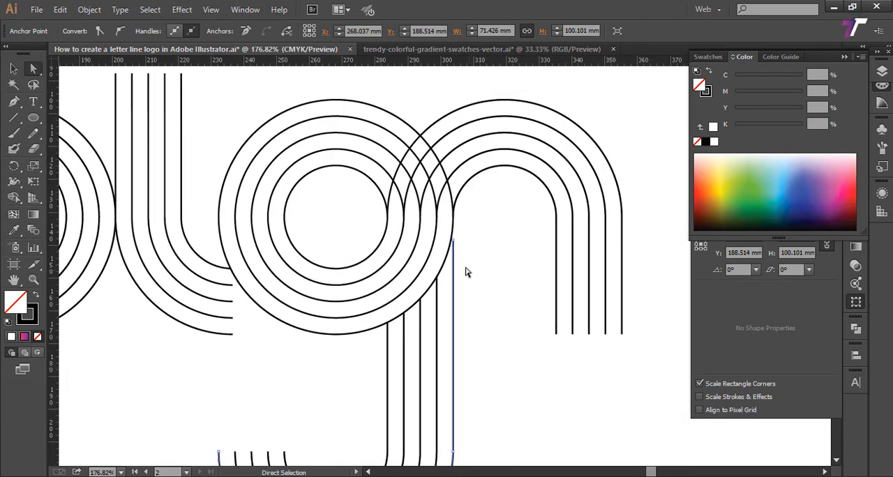
pyautogui.moveTo(453, 240); pyautogui.dragTo(455, 212)
pyautogui.click(472, 255)
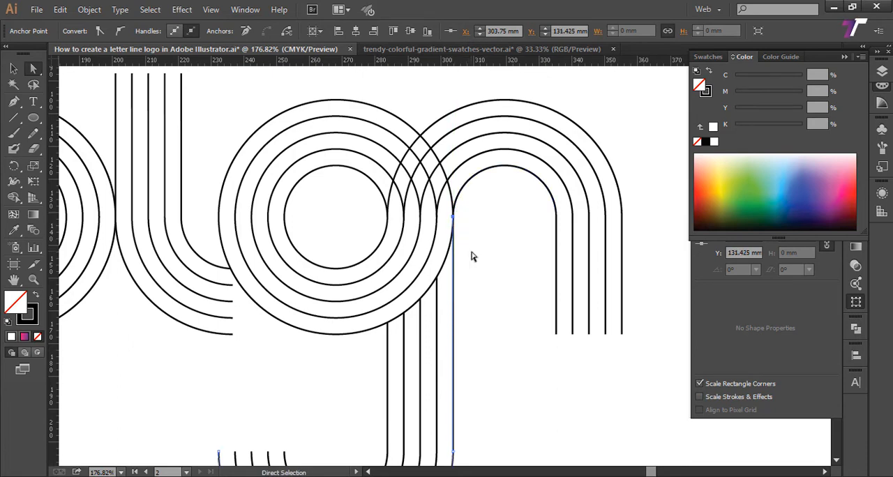
# Step: Hide the five full concentric circles between the u-shaped lines and the arch
pyautogui.moveTo(484, 295); pyautogui.dragTo(548, 310)
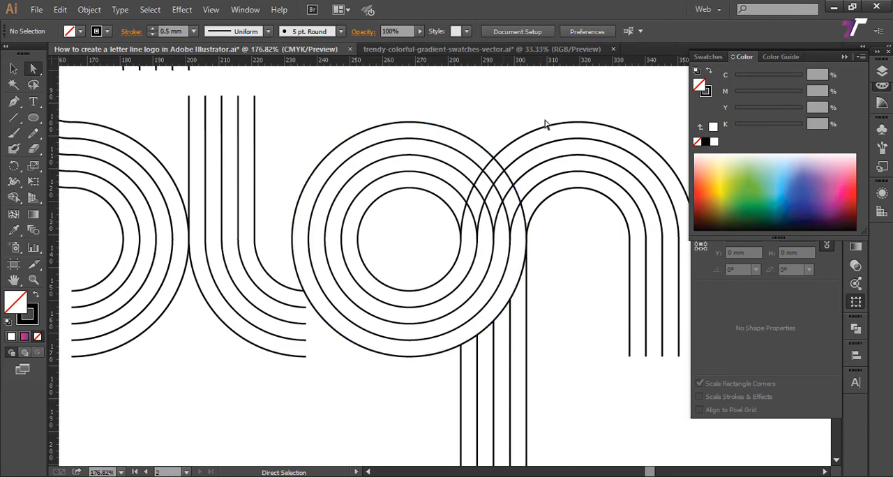
pyautogui.moveTo(526, 162); pyautogui.dragTo(465, 171)
pyautogui.click(14, 68)
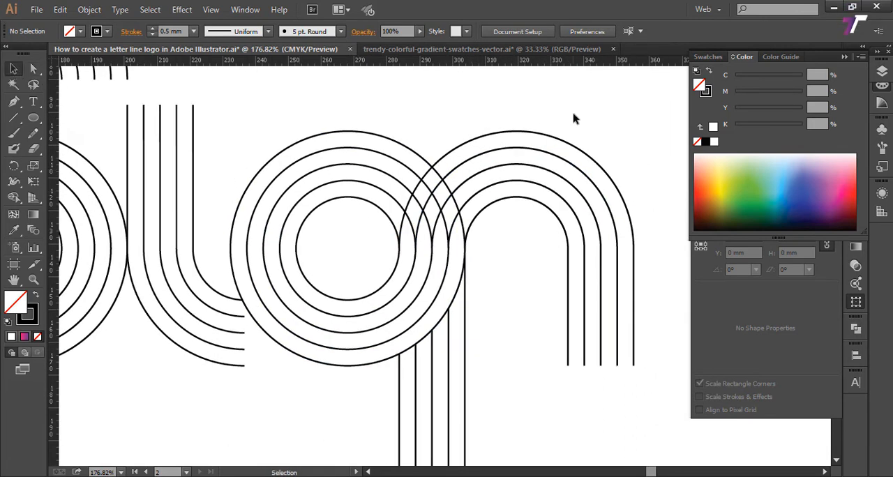
pyautogui.moveTo(574, 116); pyautogui.dragTo(513, 176)
pyautogui.hotkey('ctrl', 'z')
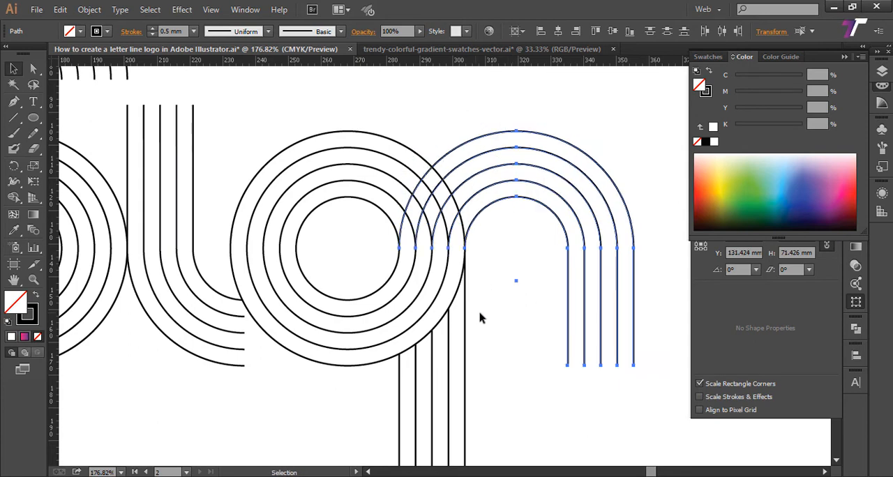
pyautogui.moveTo(481, 314); pyautogui.dragTo(505, 184)
pyautogui.moveTo(510, 282); pyautogui.dragTo(388, 350)
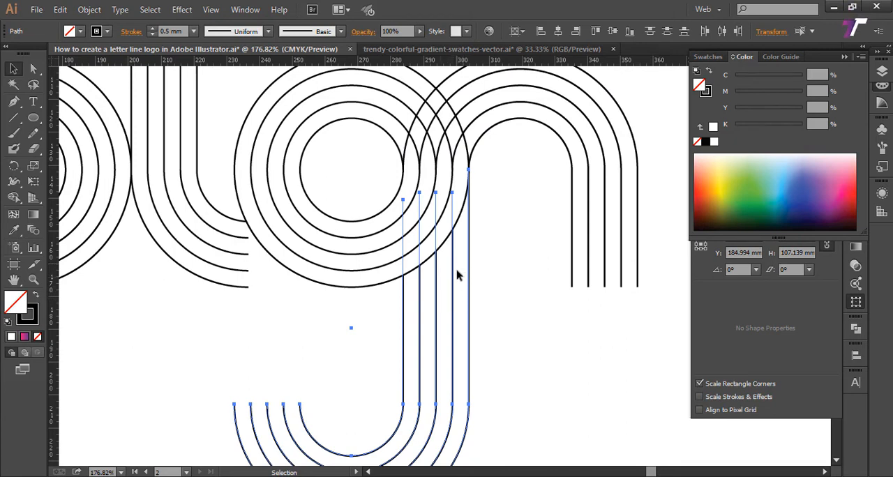
pyautogui.moveTo(430, 311); pyautogui.dragTo(468, 392)
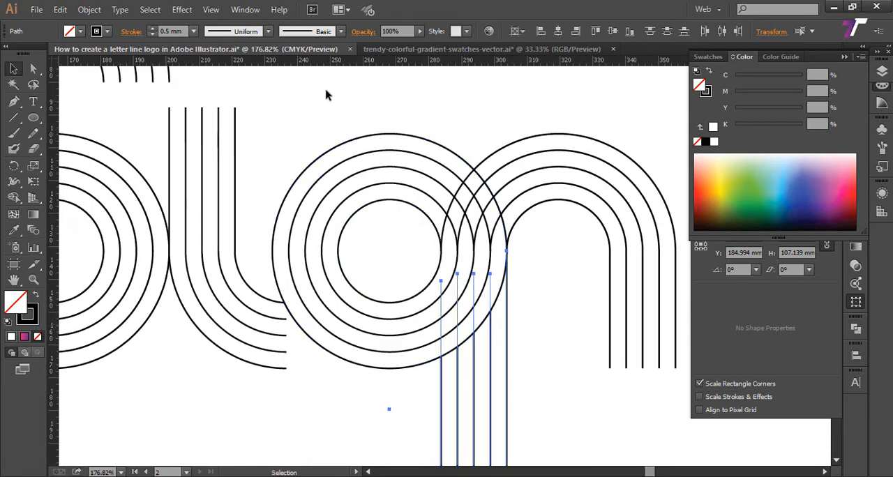
pyautogui.moveTo(327, 91); pyautogui.dragTo(385, 238)
pyautogui.press('a')
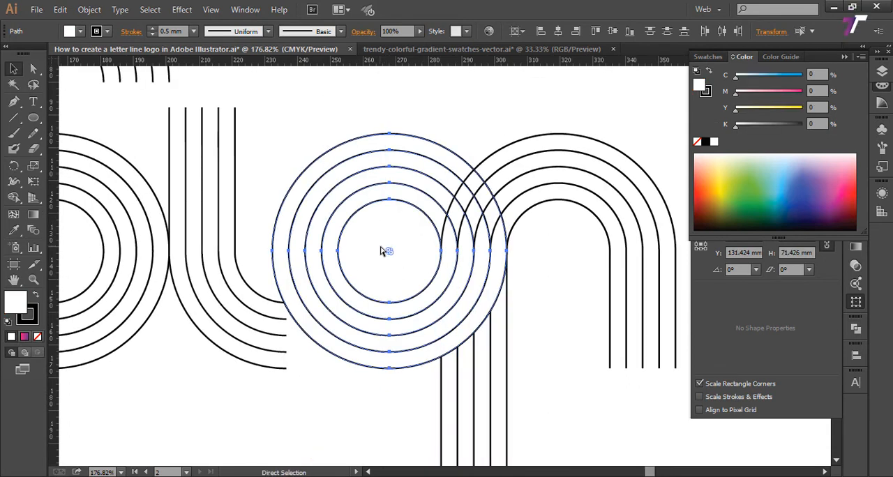
pyautogui.click(398, 263)
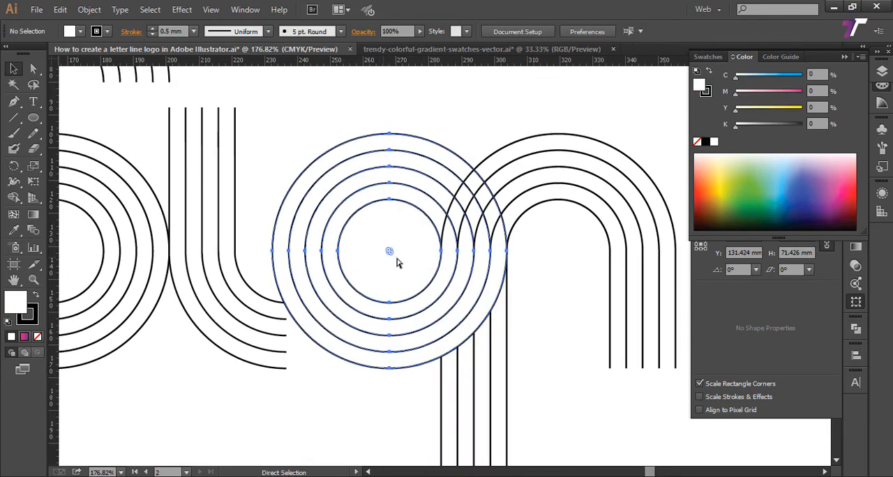
pyautogui.hotkey('ctrl', 'x')
# Step: Pull the top endpoint of the hook's outermost line down to about Y 135.57 mm, leaving the innermost arch's end in place
pyautogui.moveTo(382, 213); pyautogui.dragTo(582, 334)
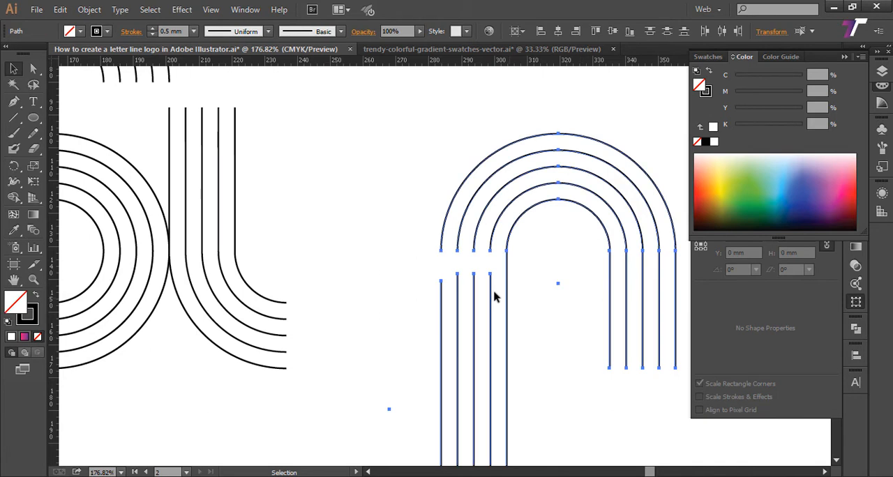
pyautogui.click(543, 279)
pyautogui.press('p')
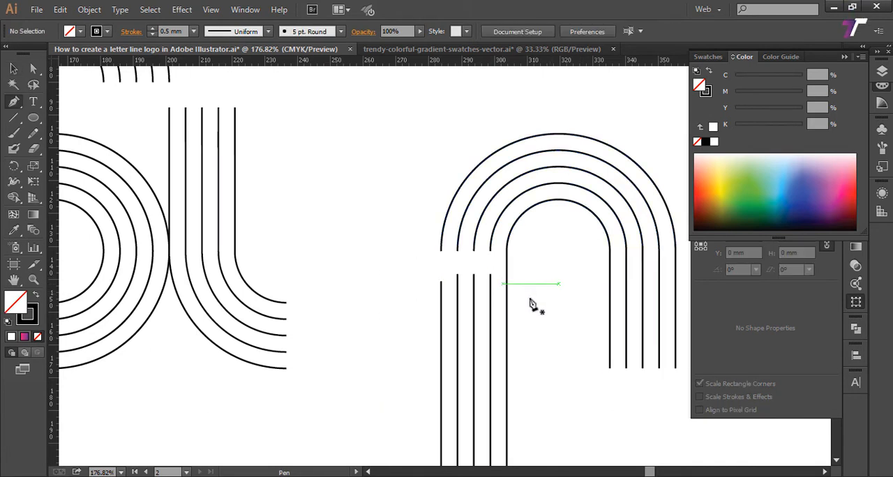
pyautogui.press('a')
pyautogui.click(507, 251)
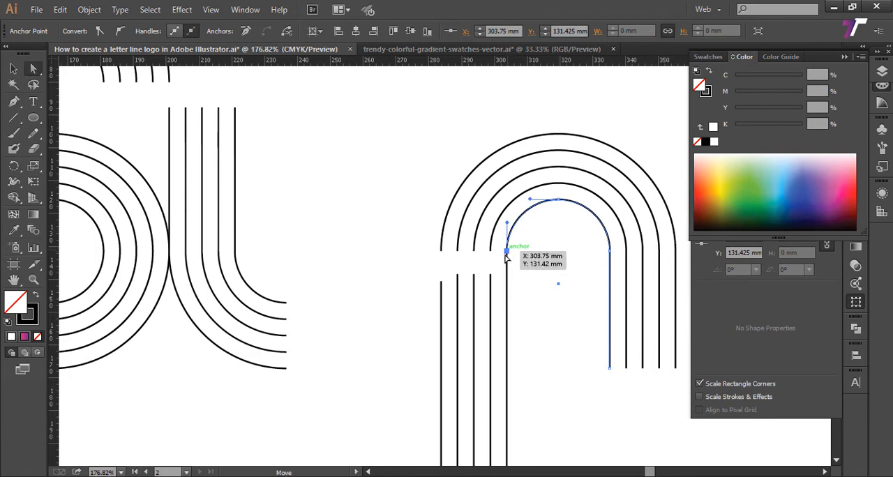
pyautogui.moveTo(506, 257)
pyautogui.mouseDown()
pyautogui.moveTo(506, 275)
pyautogui.moveTo(506, 265)
pyautogui.mouseUp()
pyautogui.hotkey('ctrl', 'z')
pyautogui.click(506, 268)
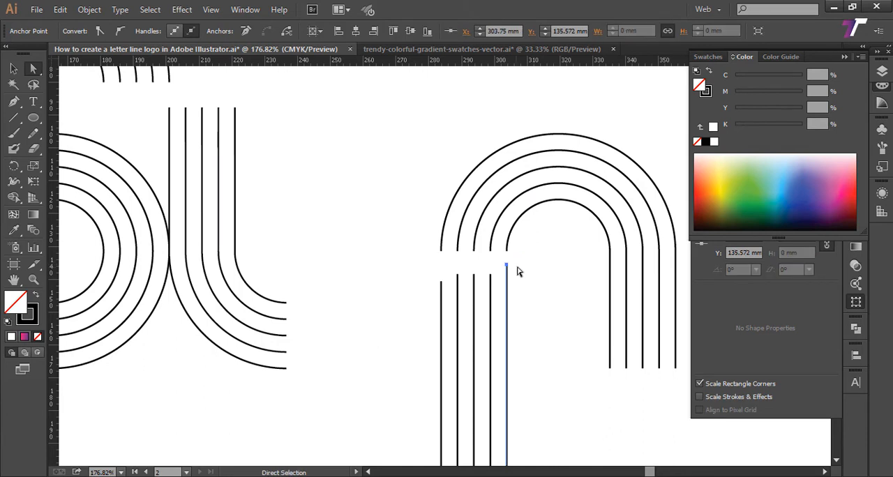
# Step: Connect the hook's two outermost lines to the open ends of the two innermost arches with the Pen tool
pyautogui.press('p')
pyautogui.click(507, 264)
pyautogui.click(506, 250)
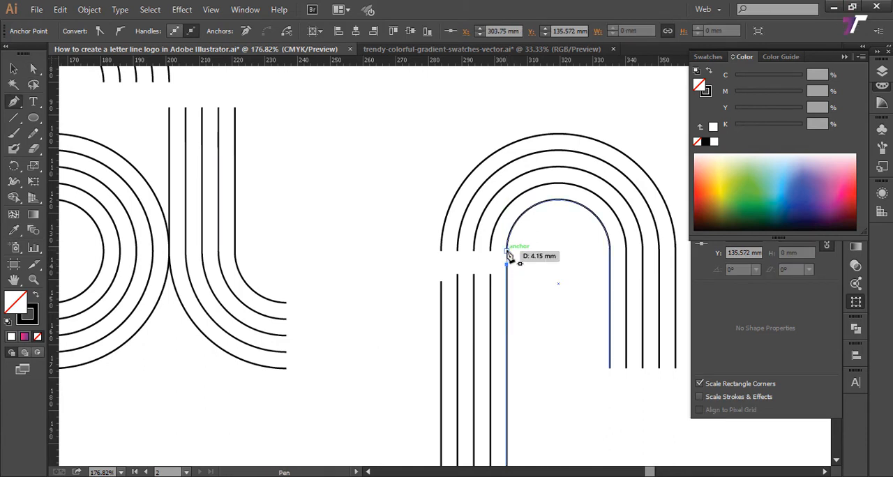
pyautogui.keyDown('ctrl'); pyautogui.click(500, 286); pyautogui.keyUp('ctrl')
pyautogui.click(490, 275)
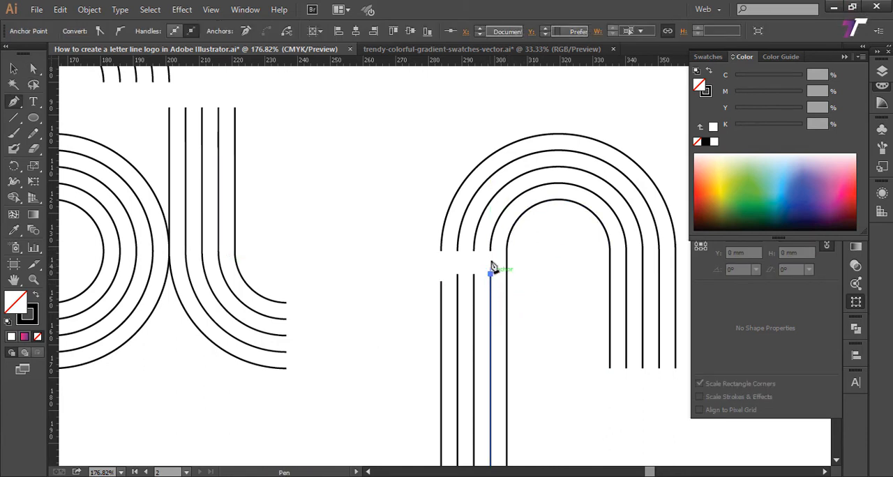
pyautogui.click(490, 250)
pyautogui.keyDown('ctrl'); pyautogui.click(545, 284); pyautogui.keyUp('ctrl')
# Step: Join the hook's remaining three lines to the open ends of the three outer arches and deselect
pyautogui.press('a')
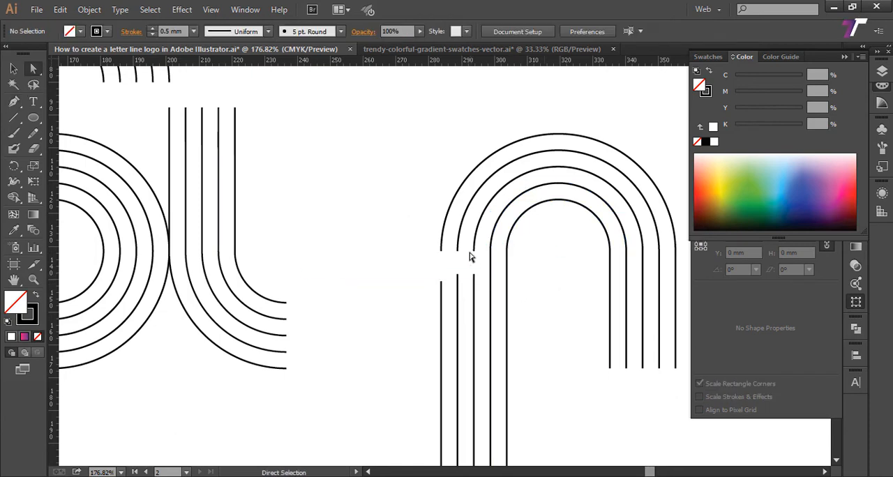
pyautogui.moveTo(477, 273); pyautogui.dragTo(478, 279)
pyautogui.hotkey('ctrl', 'j')
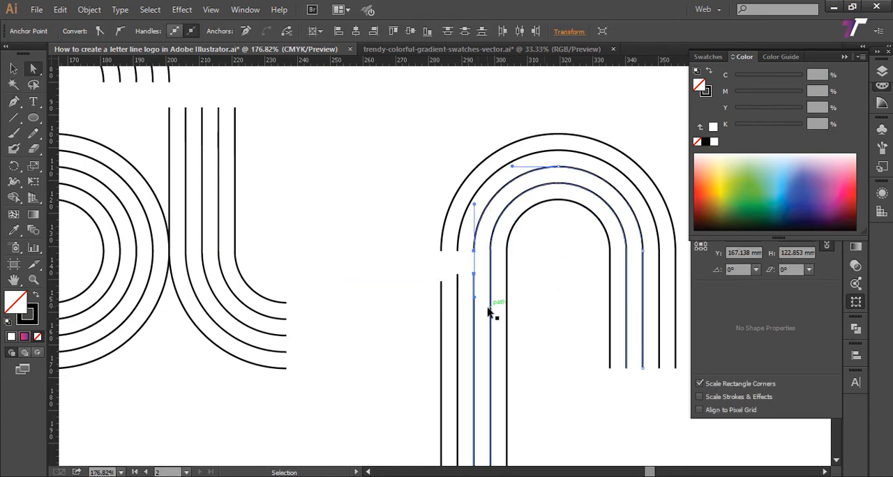
pyautogui.moveTo(449, 245); pyautogui.dragTo(465, 290)
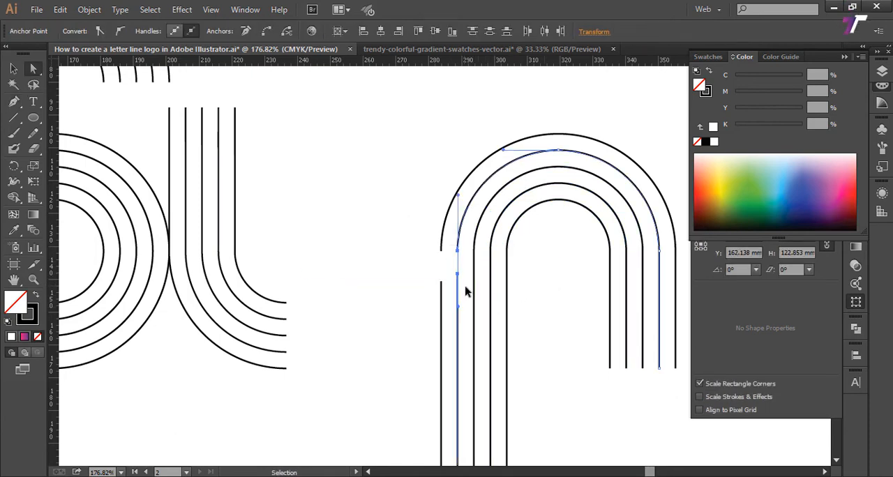
pyautogui.hotkey('ctrl', 'j')
pyautogui.moveTo(408, 218); pyautogui.dragTo(447, 303)
pyautogui.hotkey('ctrl', 'j')
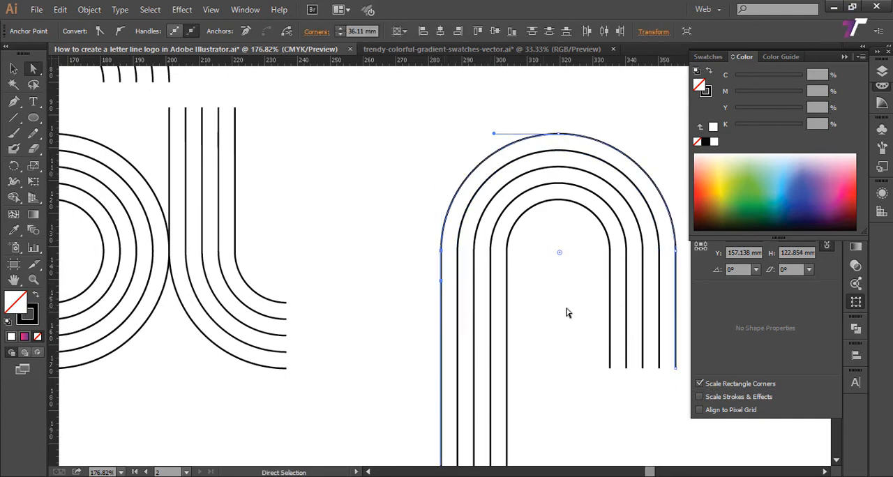
pyautogui.click(563, 311)
# Step: Show the hidden concentric circles again and deselect everything
pyautogui.press('z')
pyautogui.keyDown('alt'); pyautogui.click(560, 307); pyautogui.keyUp('alt')
pyautogui.keyDown('alt'); pyautogui.click(559, 307); pyautogui.keyUp('alt')
pyautogui.moveTo(447, 293); pyautogui.dragTo(546, 310)
pyautogui.press('alt')
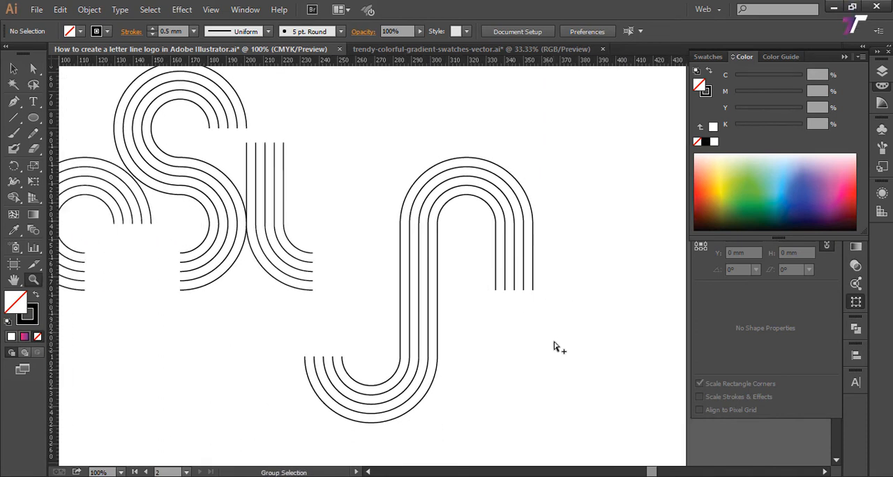
pyautogui.hotkey('ctrl', 'alt', '3')
pyautogui.click(14, 69)
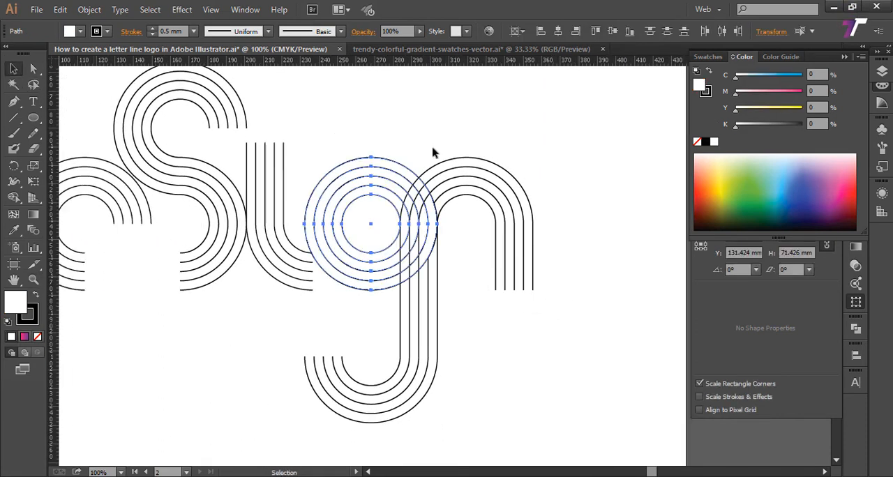
pyautogui.moveTo(522, 136); pyautogui.dragTo(478, 233)
pyautogui.click(472, 225)
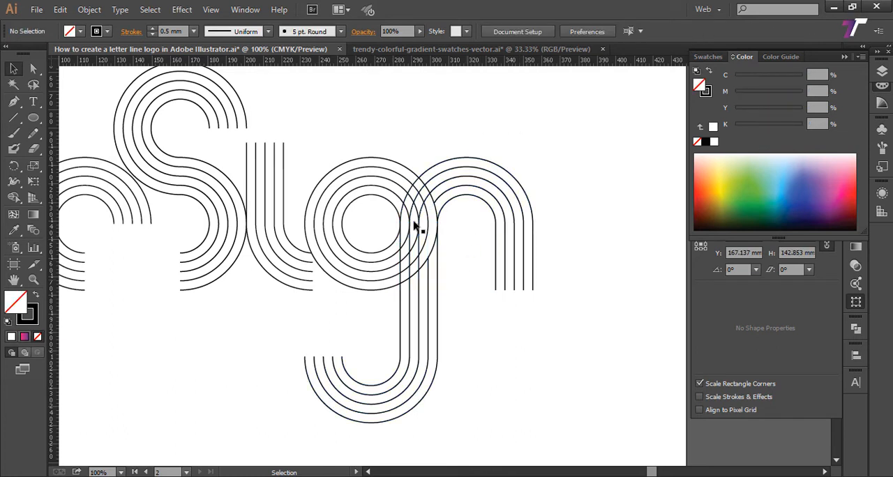
# Step: Bring the five concentric circles to the front so they cover the joined hook and arch lines
pyautogui.moveTo(342, 126); pyautogui.dragTo(377, 224)
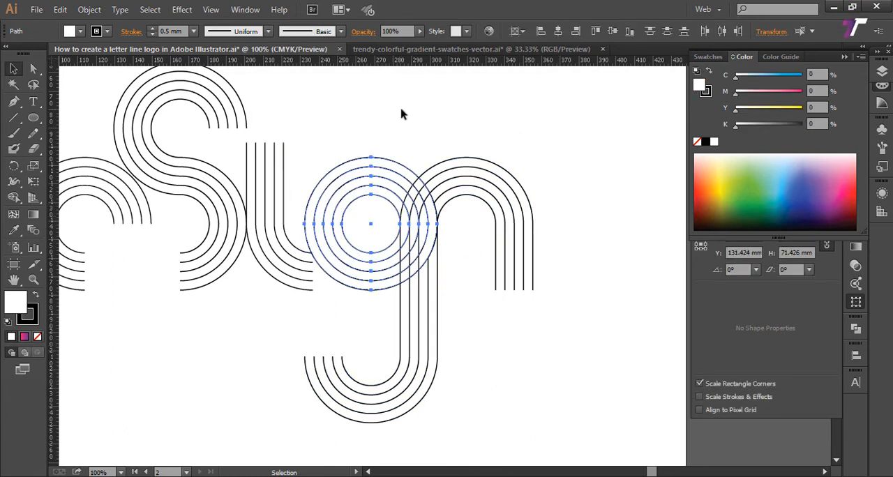
pyautogui.rightClick(375, 173)
pyautogui.moveTo(419, 344)
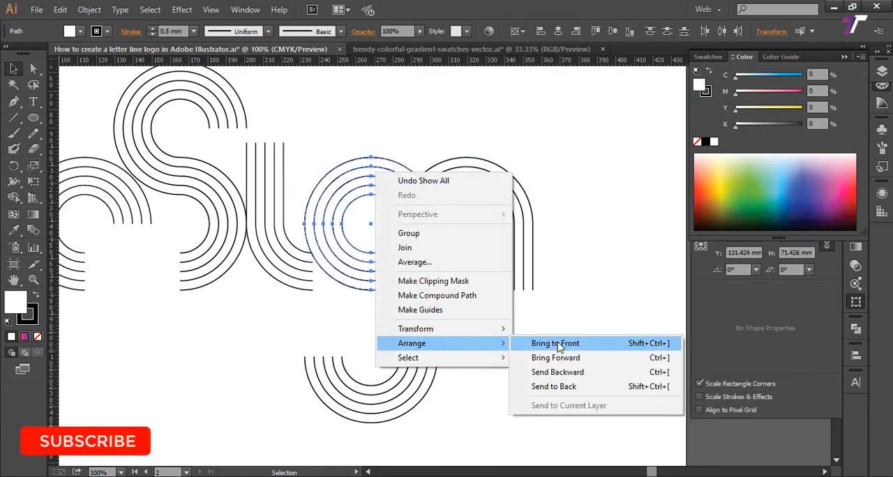
pyautogui.click(555, 343)
pyautogui.click(565, 319)
# Step: Examine the overlaps and line ends of all the letters, then the complete lettering on the artboard
pyautogui.moveTo(566, 318); pyautogui.dragTo(599, 313)
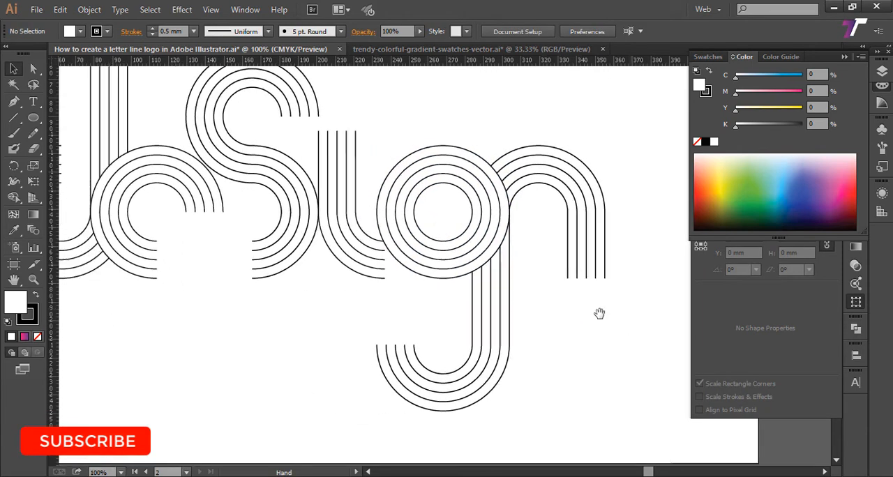
pyautogui.moveTo(498, 318); pyautogui.dragTo(537, 322)
pyautogui.moveTo(341, 283); pyautogui.dragTo(412, 309)
pyautogui.moveTo(336, 267); pyautogui.dragTo(464, 309)
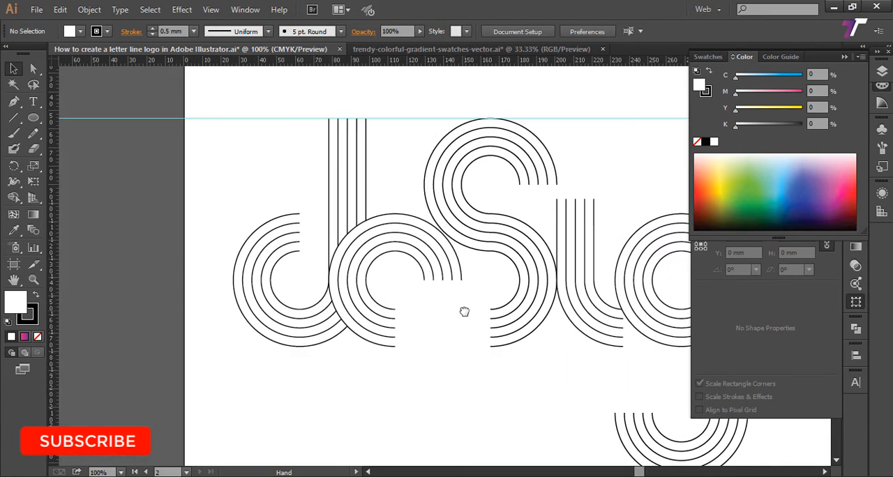
pyautogui.moveTo(427, 279); pyautogui.dragTo(307, 302)
pyautogui.press('z')
pyautogui.keyDown('alt'); pyautogui.click(411, 267); pyautogui.keyUp('alt')
pyautogui.moveTo(416, 264); pyautogui.dragTo(269, 254)
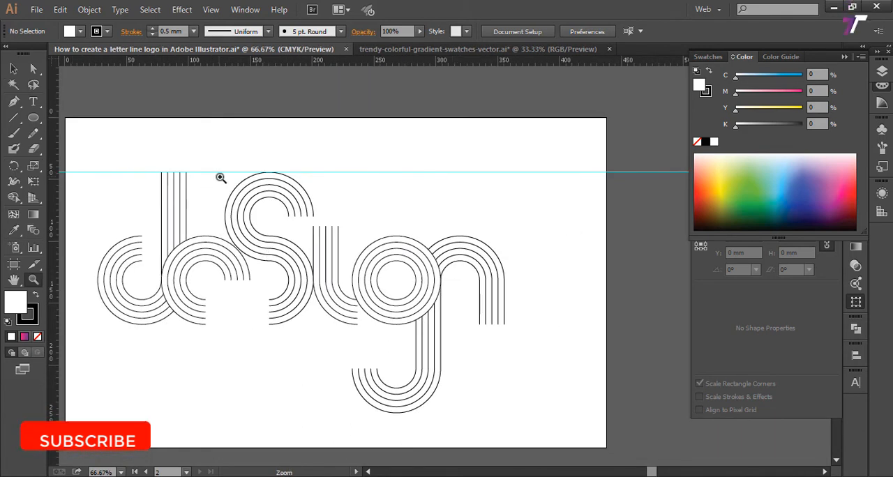
pyautogui.moveTo(355, 210); pyautogui.dragTo(414, 212)
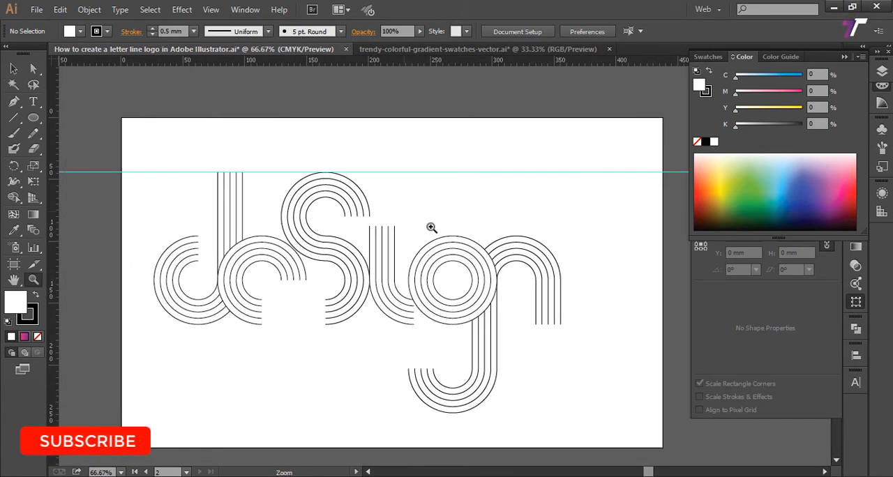
# Step: Delete the horizontal guide along the top edge of the lettering
pyautogui.press('v')
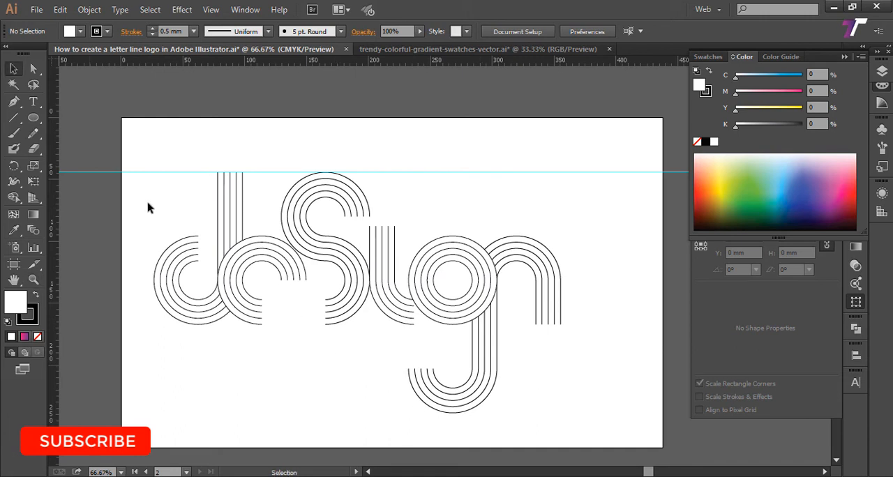
pyautogui.moveTo(128, 168); pyautogui.dragTo(608, 396)
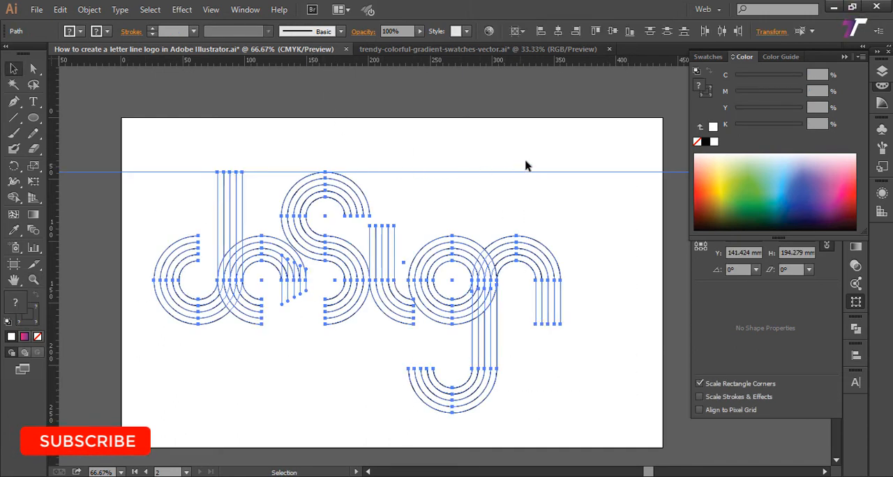
pyautogui.moveTo(525, 161); pyautogui.dragTo(559, 203)
pyautogui.press('Delete')
# Step: Set the stroke weight of all the lettering's paths to 1 mm
pyautogui.moveTo(126, 122)
pyautogui.mouseDown()
pyautogui.moveTo(390, 310)
pyautogui.moveTo(576, 416)
pyautogui.mouseUp()
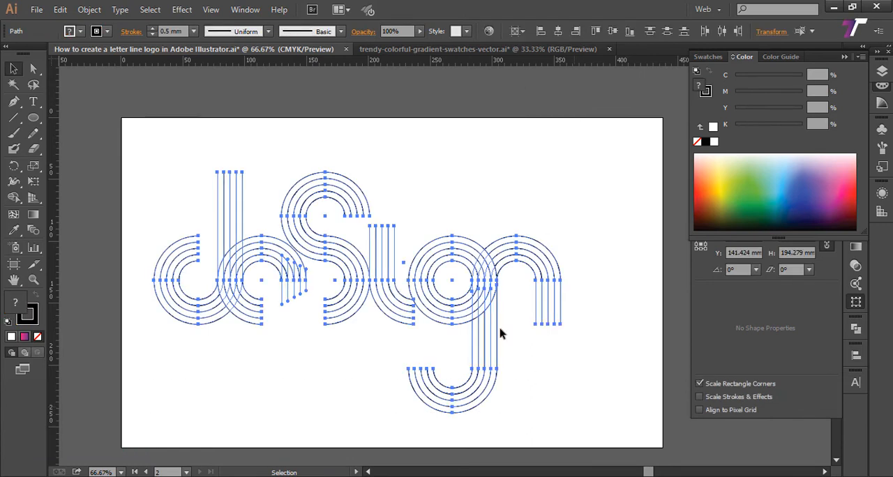
pyautogui.click(193, 31)
pyautogui.click(216, 115)
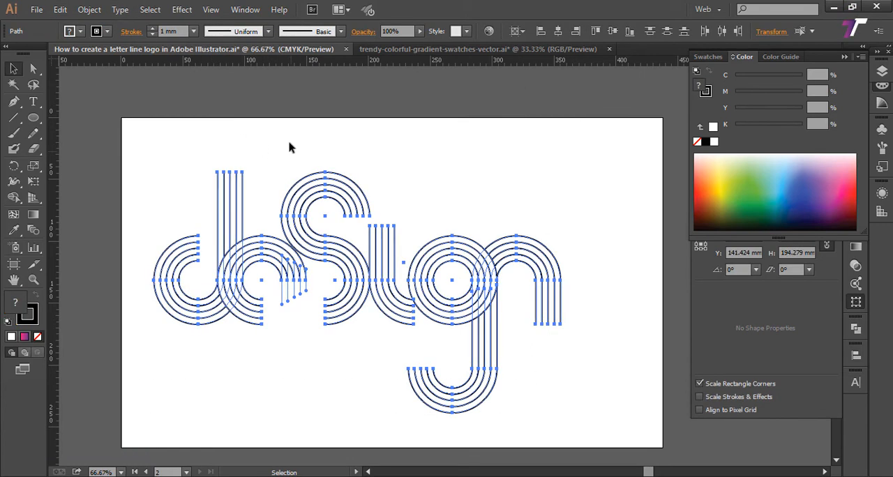
pyautogui.click(183, 155)
# Step: Try to expand the fill and stroke of all the lettering's paths
pyautogui.moveTo(139, 166); pyautogui.dragTo(551, 416)
pyautogui.moveTo(583, 363); pyautogui.dragTo(504, 330)
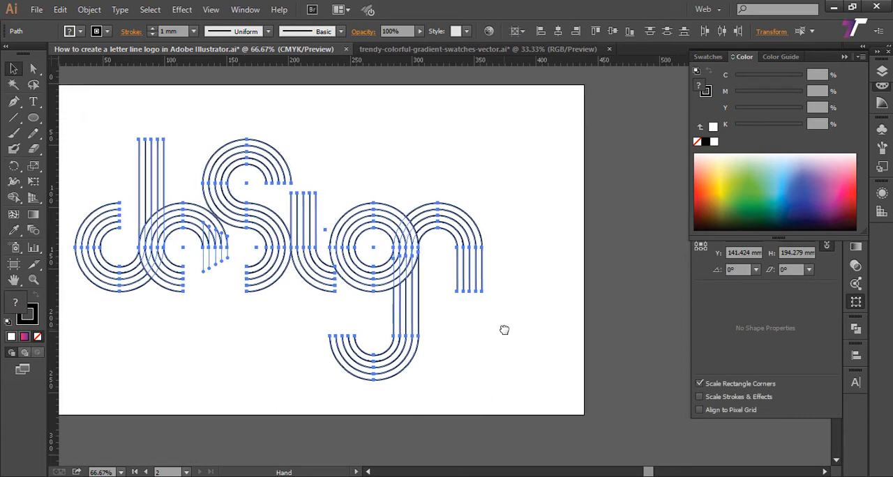
pyautogui.moveTo(235, 249); pyautogui.dragTo(300, 262)
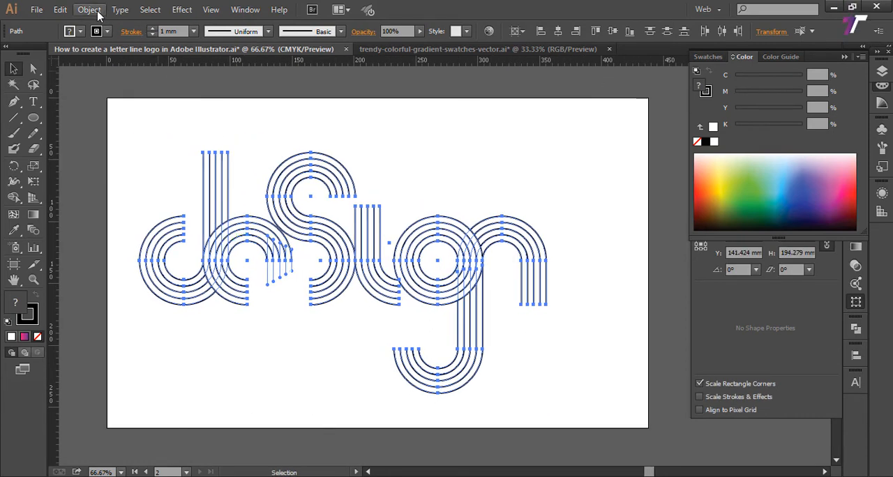
pyautogui.click(90, 9)
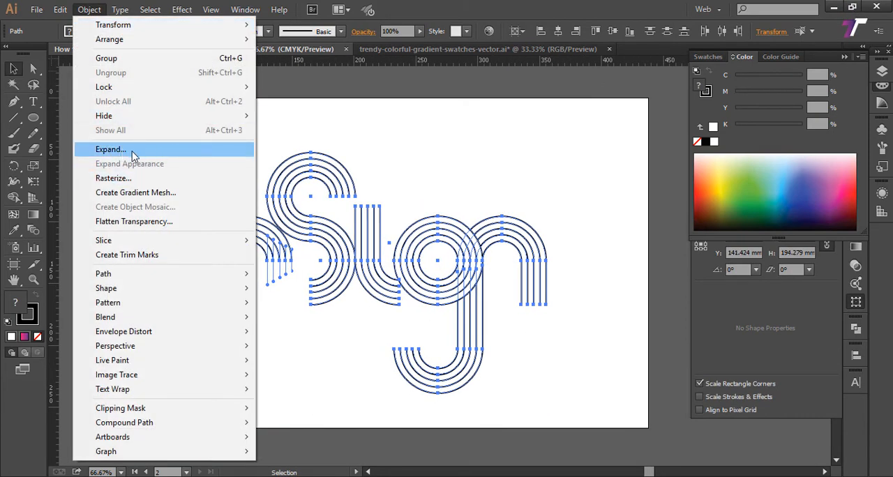
pyautogui.click(133, 151)
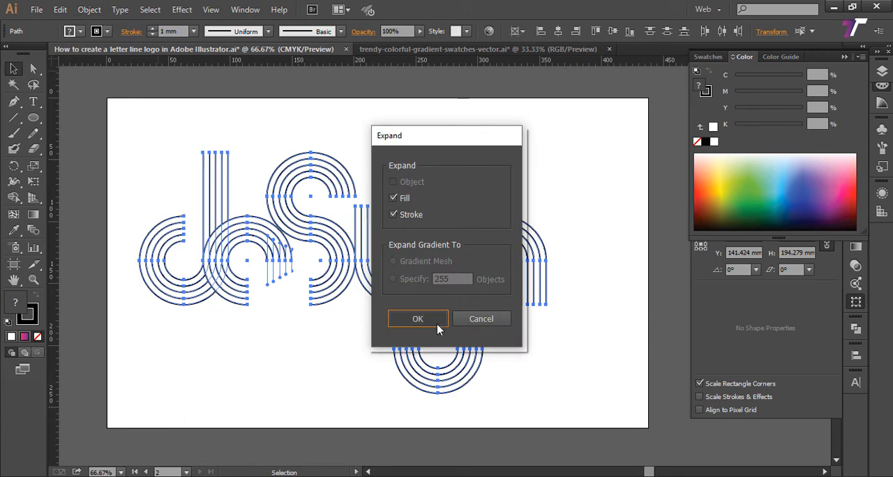
pyautogui.click(437, 324)
pyautogui.click(458, 162)
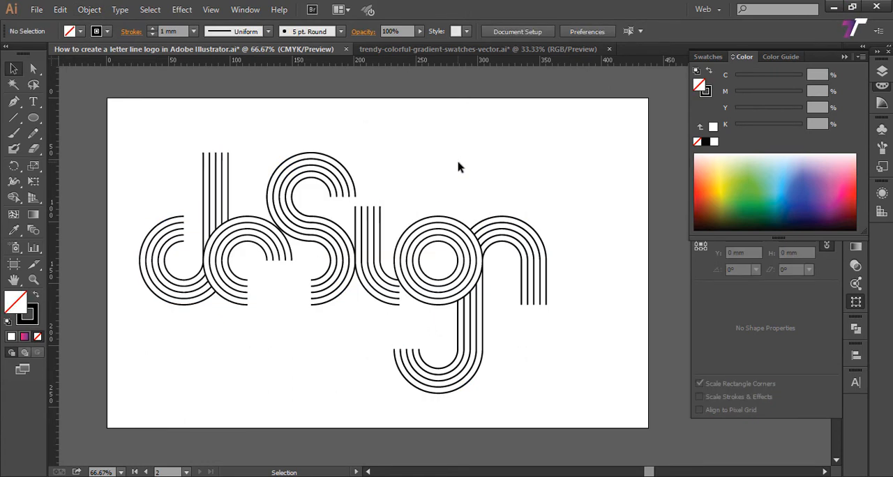
# Step: Set the stroke weight of all the lettering's paths to 1.5 mm
pyautogui.press('z')
pyautogui.doubleClick(126, 174)
pyautogui.press('space')
pyautogui.moveTo(241, 217); pyautogui.dragTo(1, 178)
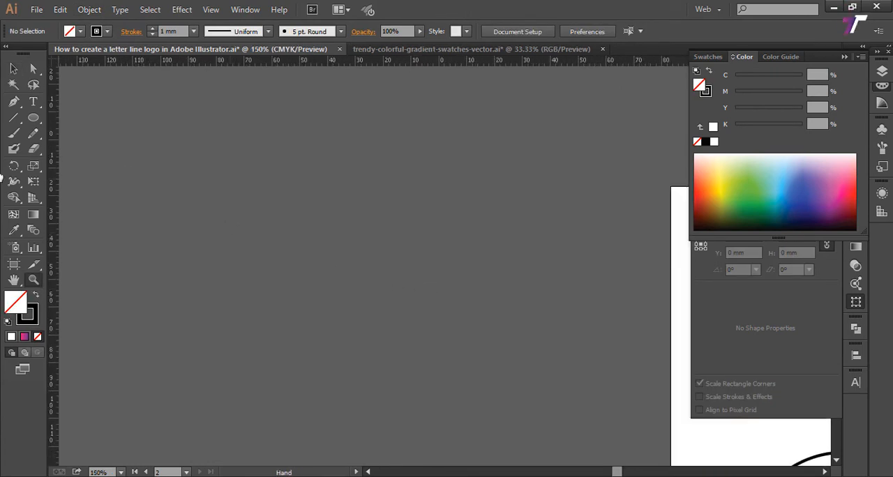
pyautogui.moveTo(511, 392); pyautogui.dragTo(46, 184)
pyautogui.hotkey('ctrl', 'a')
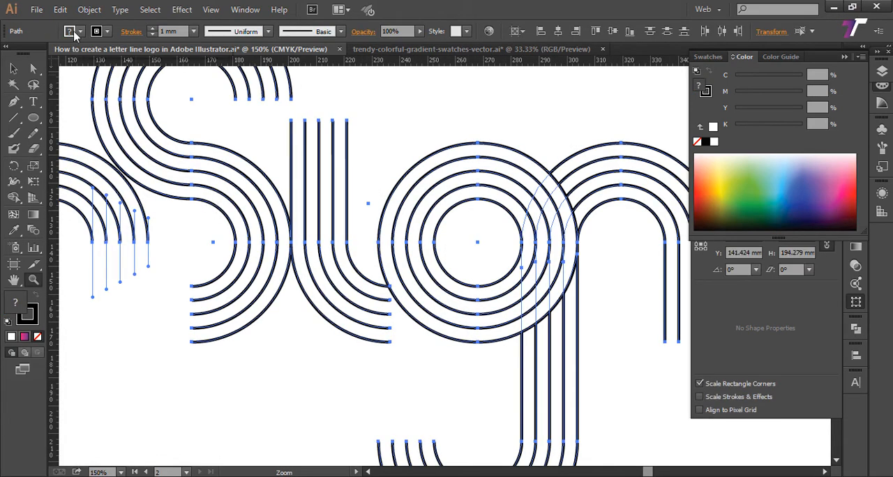
pyautogui.click(193, 32)
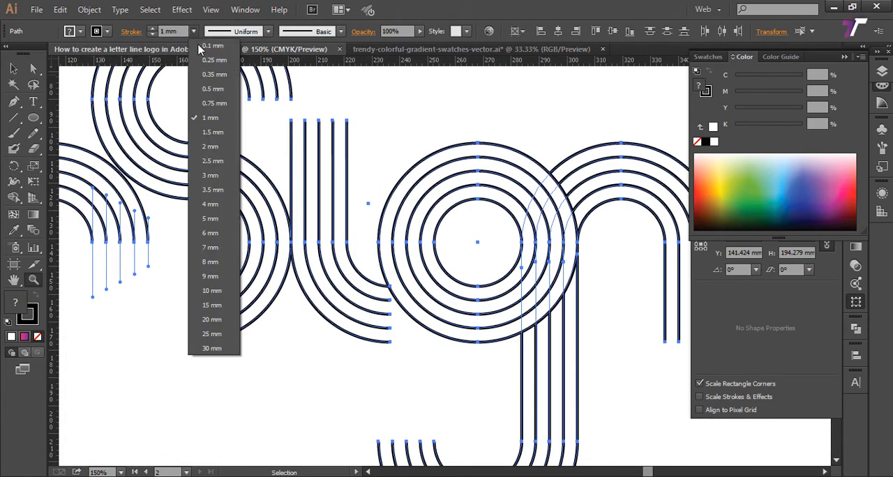
pyautogui.click(213, 133)
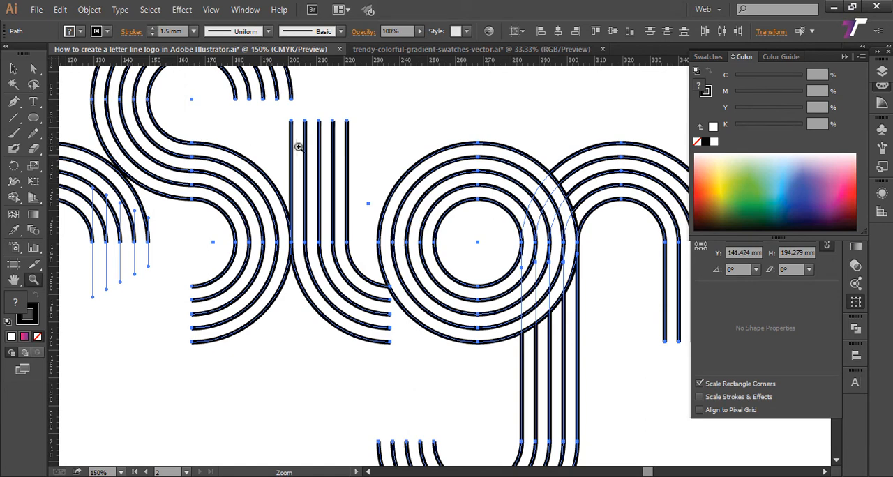
# Step: Expand the fill and stroke of all the lettering's paths into outlined shapes, and deselect them
pyautogui.hotkey('ctrl', '-')
pyautogui.hotkey('ctrl', '-')
pyautogui.hotkey('ctrl', '-')
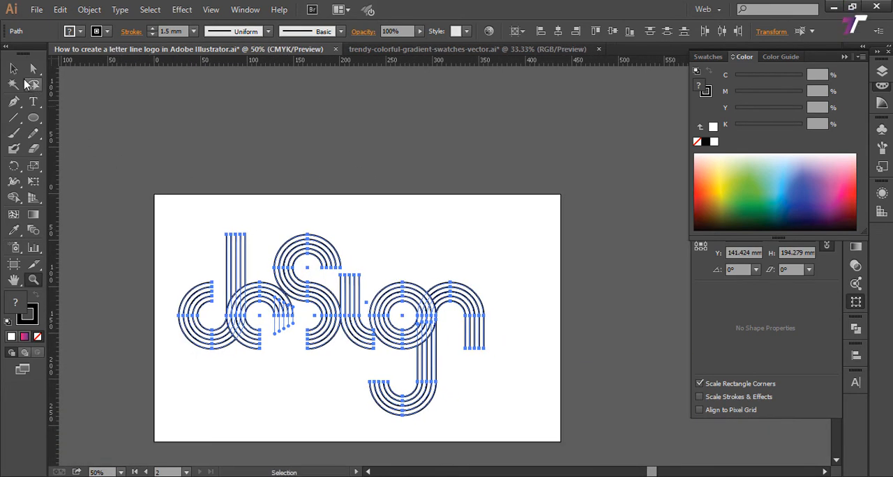
pyautogui.click(13, 68)
pyautogui.click(89, 9)
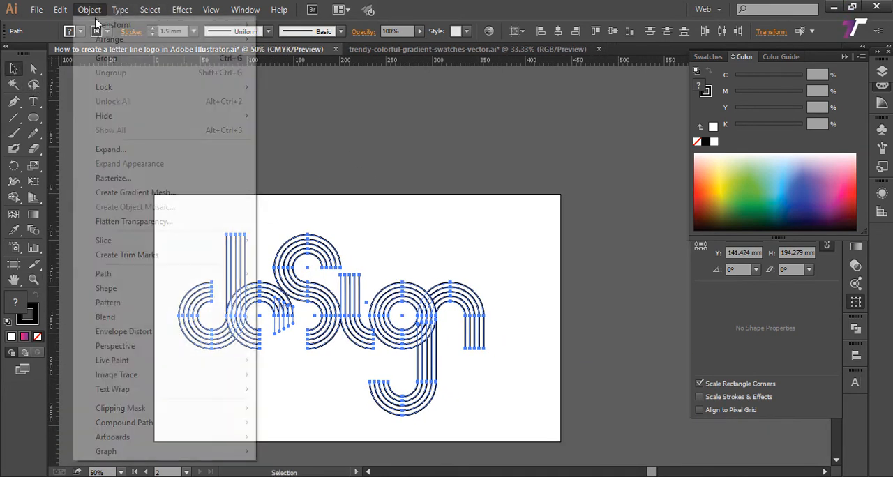
pyautogui.click(108, 148)
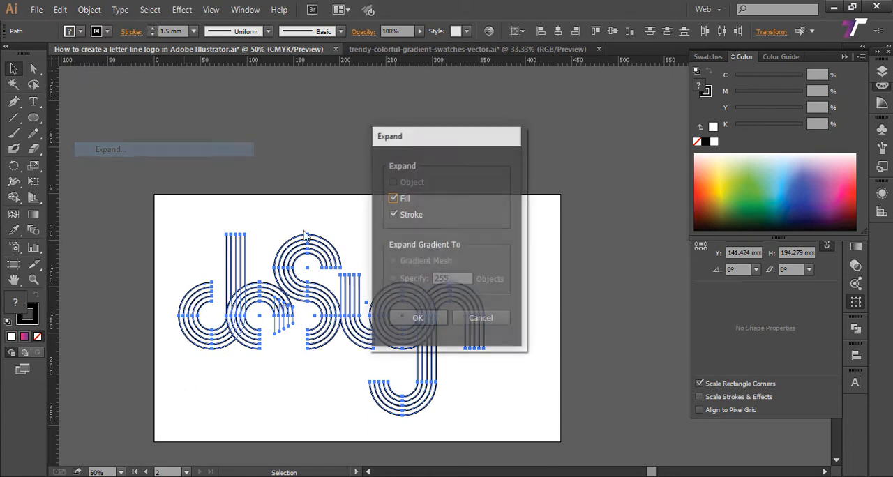
pyautogui.click(418, 318)
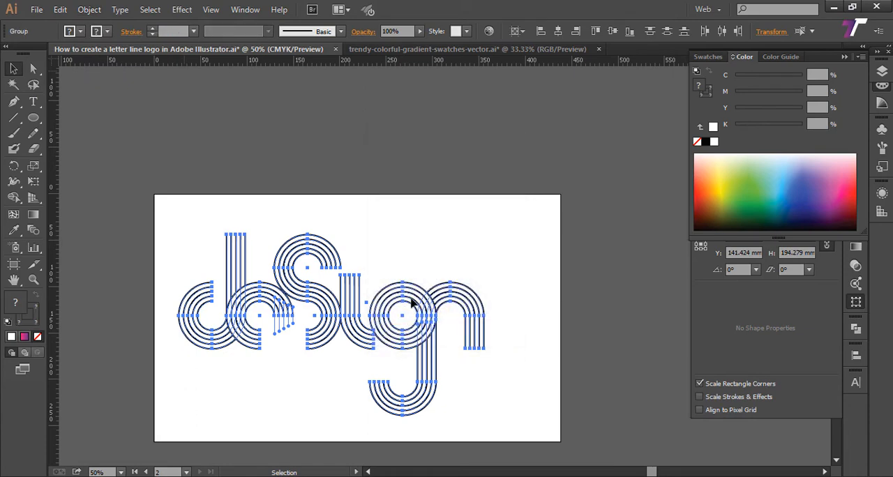
pyautogui.click(236, 205)
# Step: Select every shape with the same black fill colour as the outermost arc of the letter d
pyautogui.press('z')
pyautogui.moveTo(169, 226); pyautogui.dragTo(565, 420)
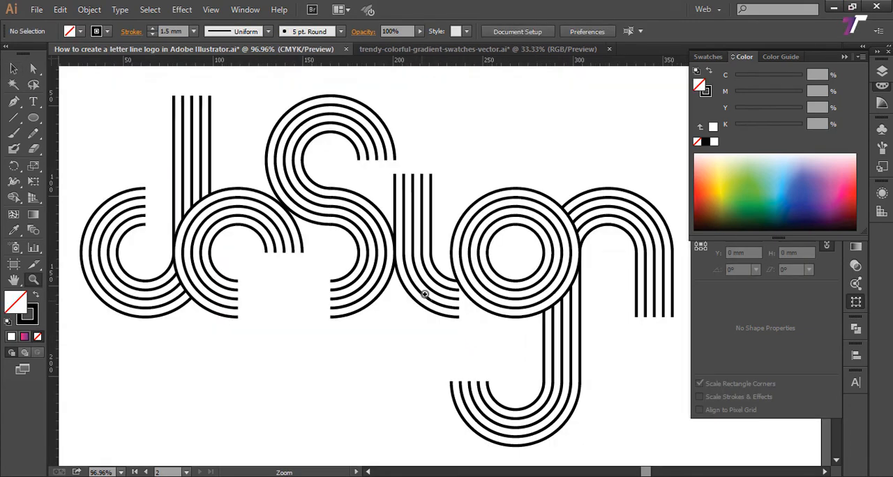
pyautogui.moveTo(123, 189); pyautogui.dragTo(241, 265)
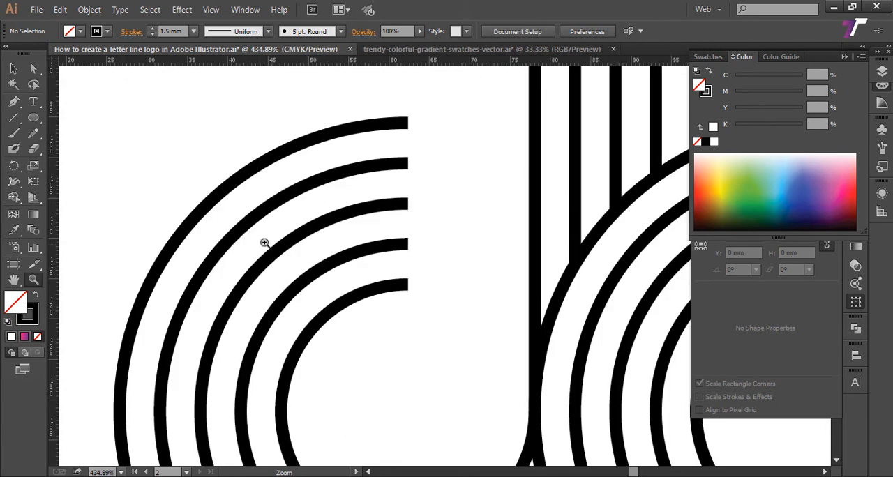
pyautogui.press('a')
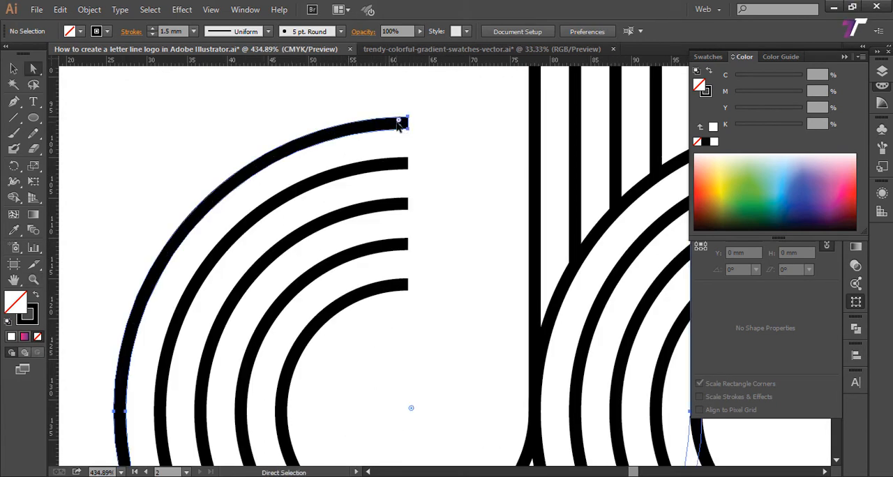
pyautogui.click(397, 124)
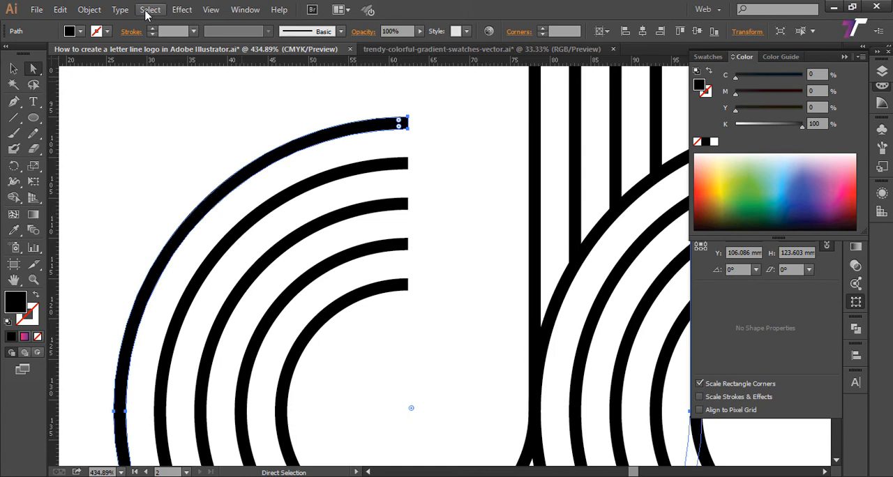
pyautogui.click(148, 9)
pyautogui.moveTo(170, 135)
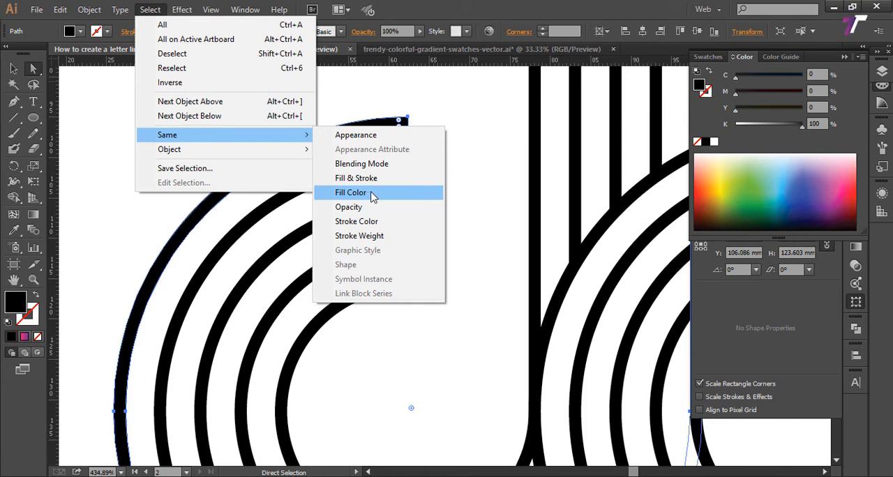
pyautogui.click(512, 120)
pyautogui.click(395, 125)
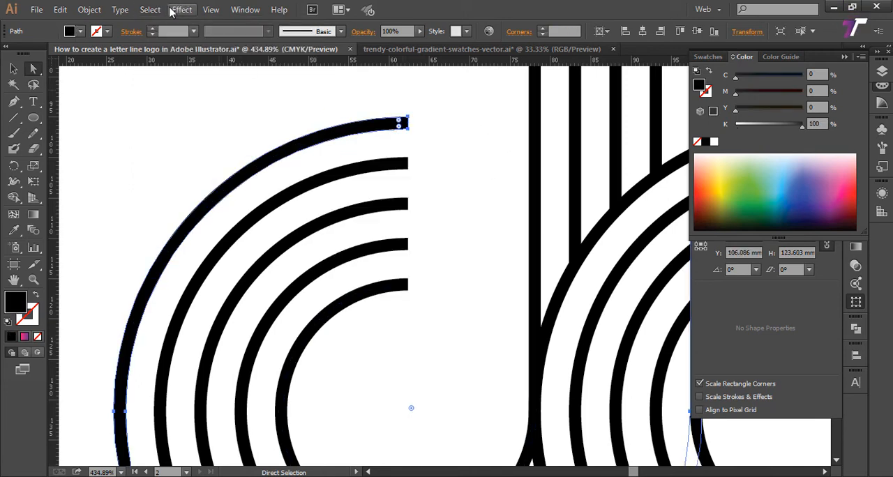
pyautogui.click(149, 9)
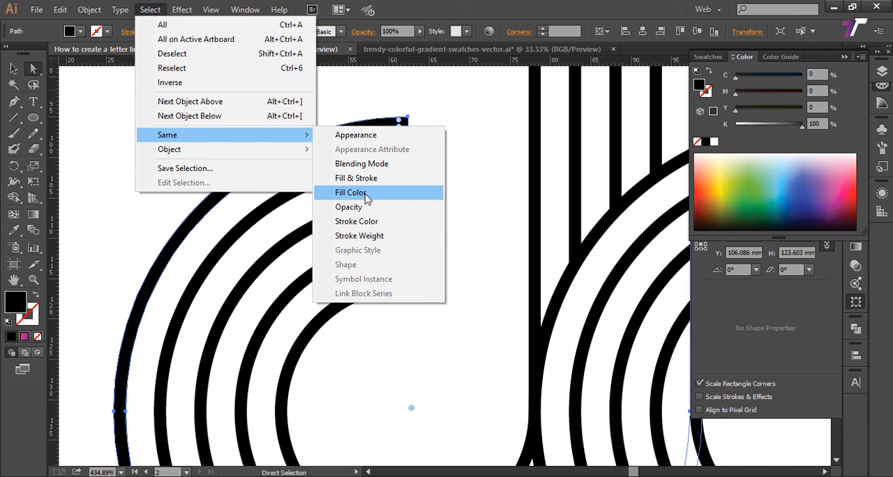
pyautogui.click(365, 195)
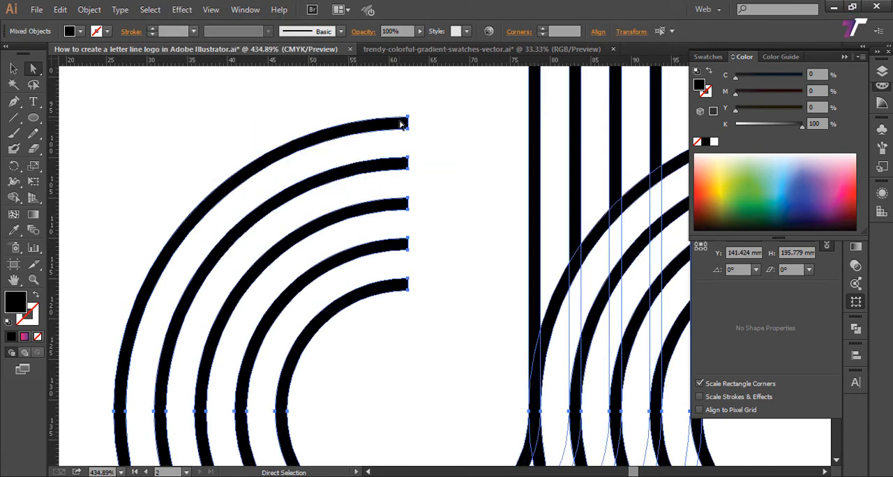
# Step: Hide the transform settings and bring the whole selected lettering into view
pyautogui.hotkey('ctrl', '0')
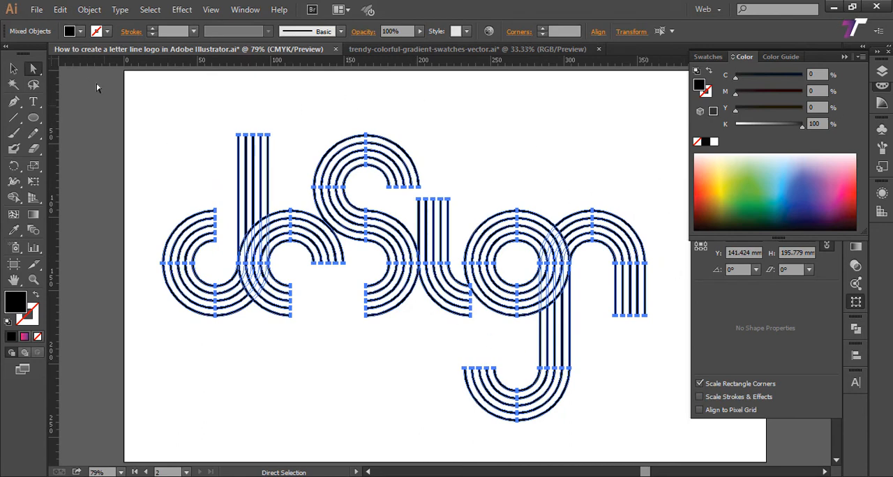
pyautogui.click(14, 68)
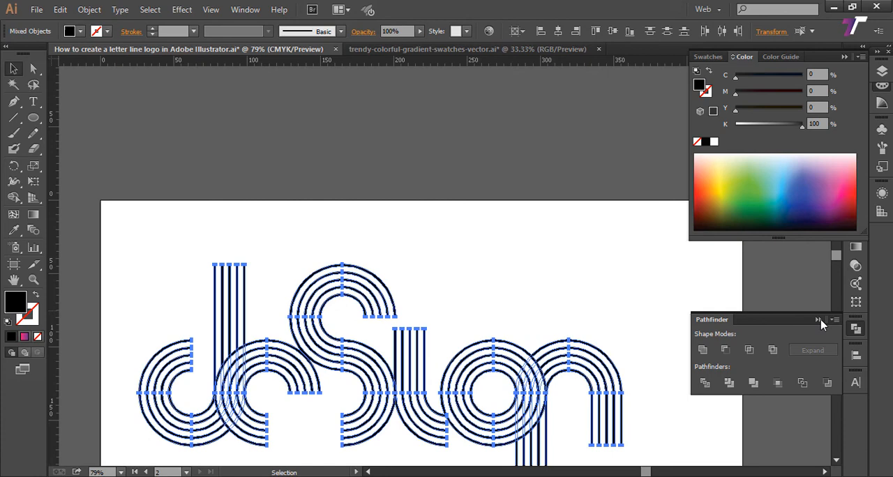
pyautogui.click(819, 320)
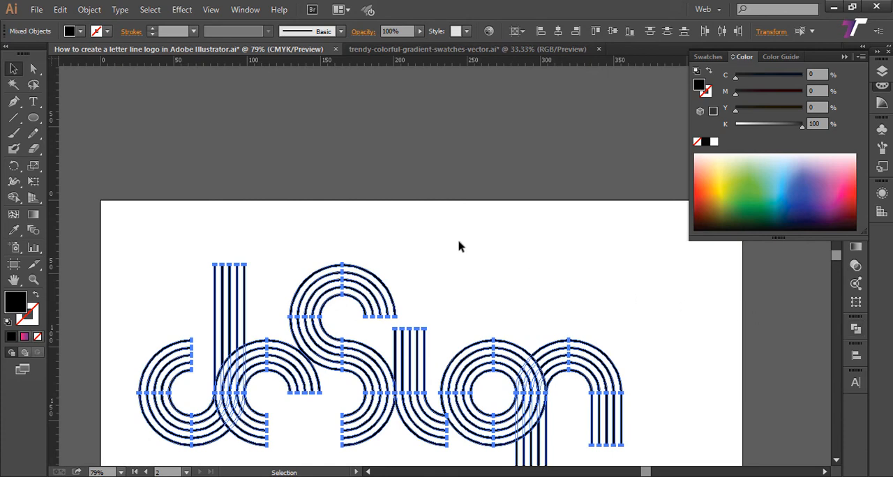
pyautogui.moveTo(341, 138); pyautogui.dragTo(225, 116)
pyautogui.press('z')
pyautogui.keyDown('alt'); pyautogui.click(388, 218); pyautogui.keyUp('alt')
pyautogui.keyDown('alt'); pyautogui.click(387, 218); pyautogui.keyUp('alt')
# Step: Switch to the trendy-colorful-gradient-swatches-vector.ai document with its gradient circles shown and nothing selected
pyautogui.click(356, 50)
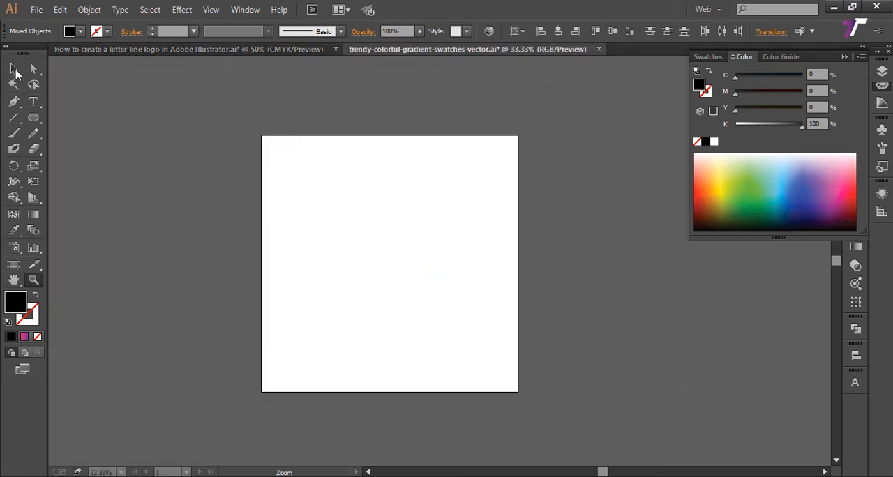
pyautogui.click(15, 72)
pyautogui.hotkey('ctrl', 'a')
pyautogui.click(280, 108)
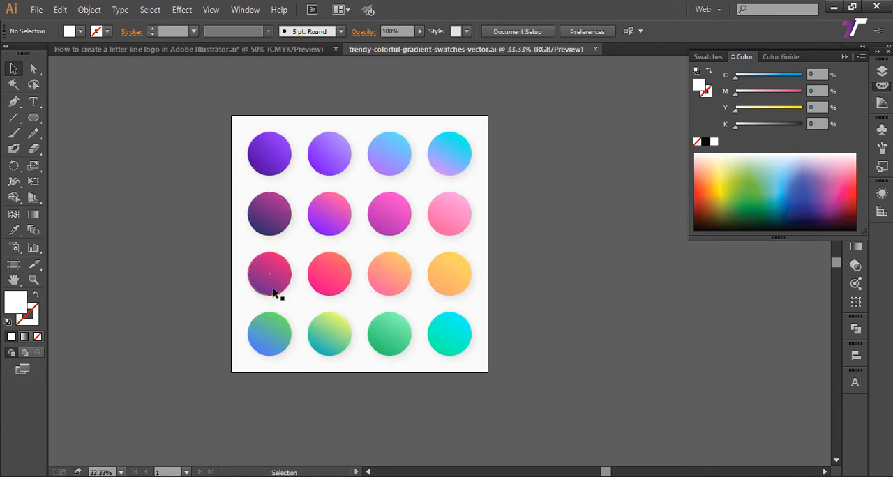
# Step: Select and copy the four gradient circles in the third row, running from purple-pink to yellow-orange
pyautogui.click(287, 224)
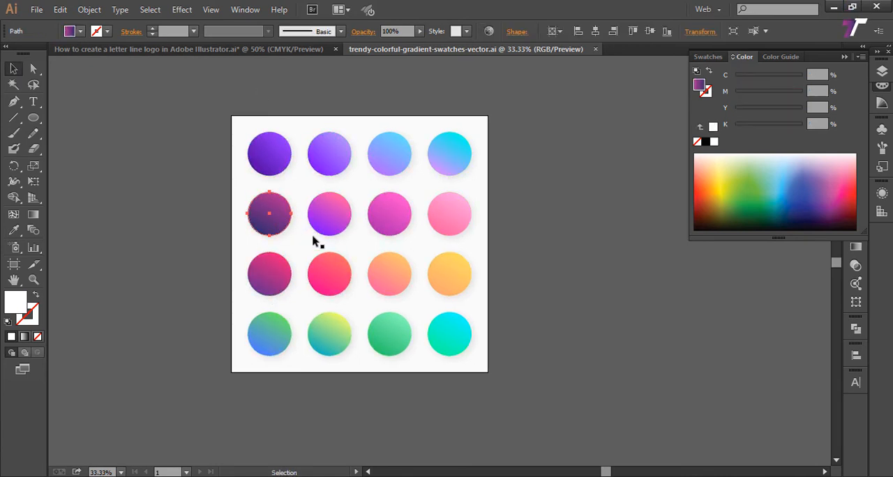
pyautogui.click(277, 277)
pyautogui.keyDown('shift'); pyautogui.click(333, 285); pyautogui.keyUp('shift')
pyautogui.keyDown('shift'); pyautogui.click(405, 285); pyautogui.keyUp('shift')
pyautogui.keyDown('shift'); pyautogui.click(460, 283); pyautogui.keyUp('shift')
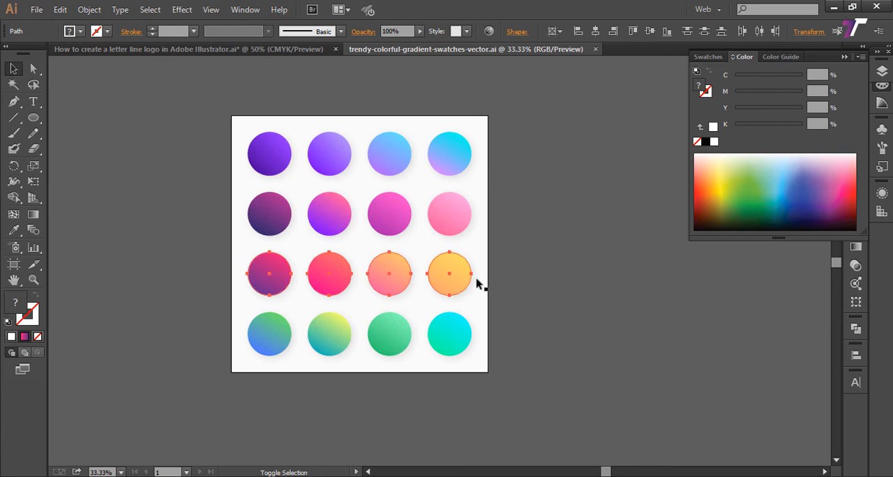
pyautogui.press('a')
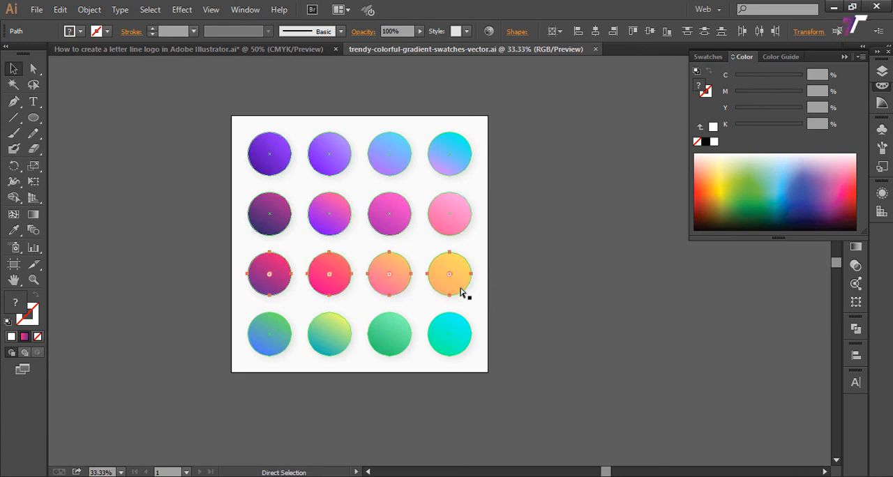
pyautogui.press('v')
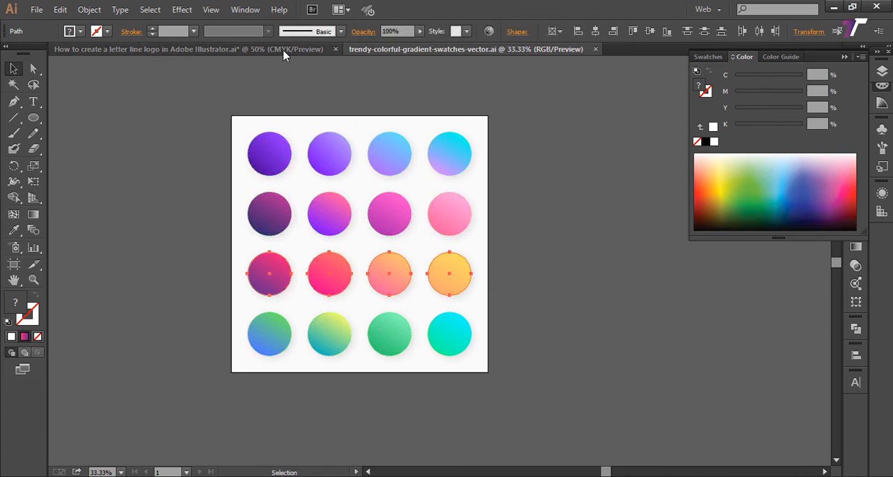
# Step: Paste the four gradient circles into the lettering document, place the row just above the artboard's upper edge, and deselect it
pyautogui.click(283, 52)
pyautogui.moveTo(255, 168); pyautogui.dragTo(303, 261)
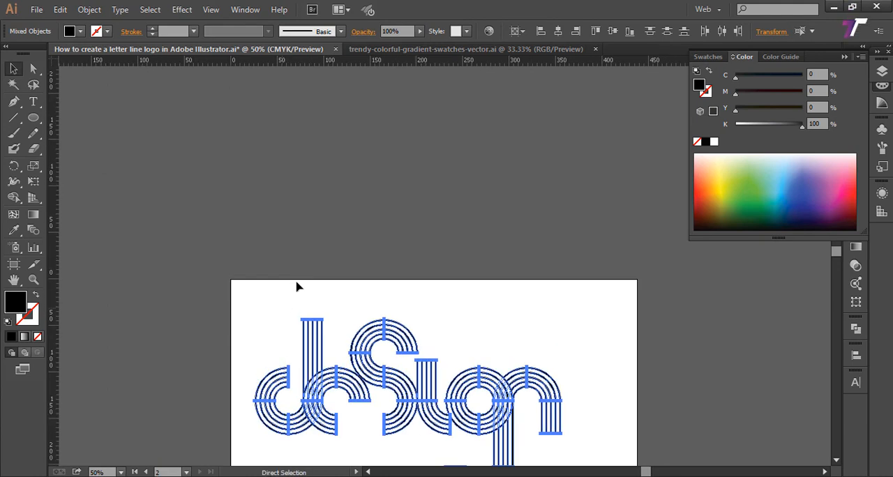
pyautogui.hotkey('ctrl', 'v')
pyautogui.moveTo(314, 265); pyautogui.dragTo(259, 244)
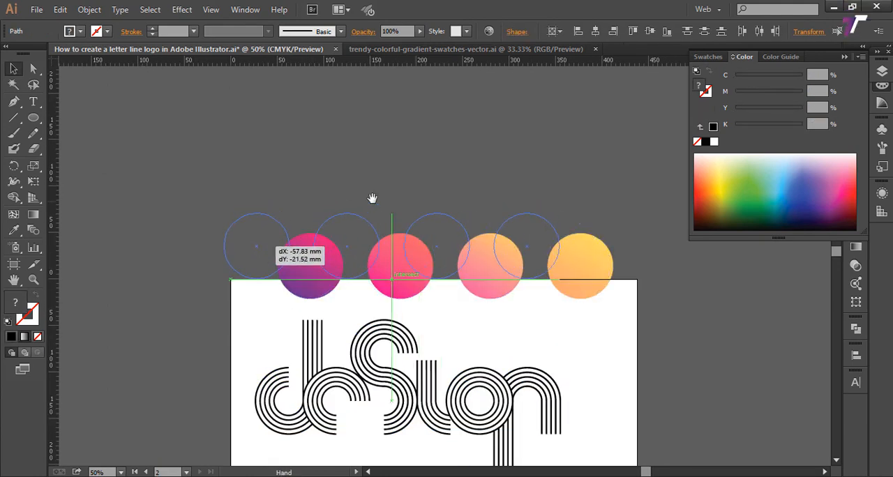
pyautogui.moveTo(371, 198); pyautogui.dragTo(346, 142)
pyautogui.moveTo(330, 183); pyautogui.dragTo(325, 163)
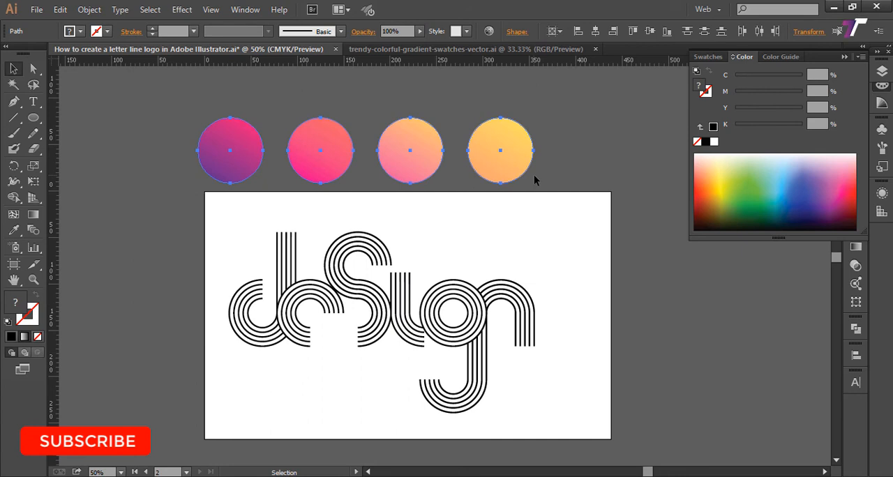
pyautogui.moveTo(506, 189); pyautogui.dragTo(514, 176)
pyautogui.moveTo(482, 202); pyautogui.dragTo(380, 195)
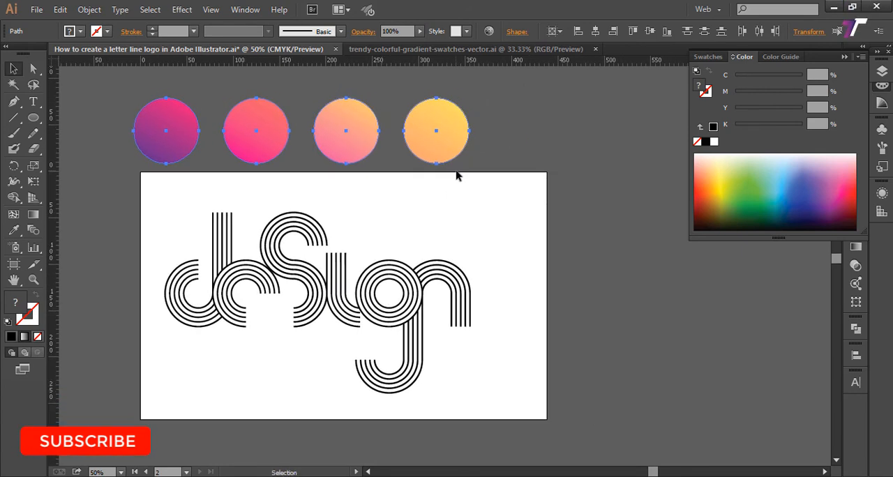
pyautogui.click(500, 202)
pyautogui.moveTo(513, 204); pyautogui.dragTo(518, 188)
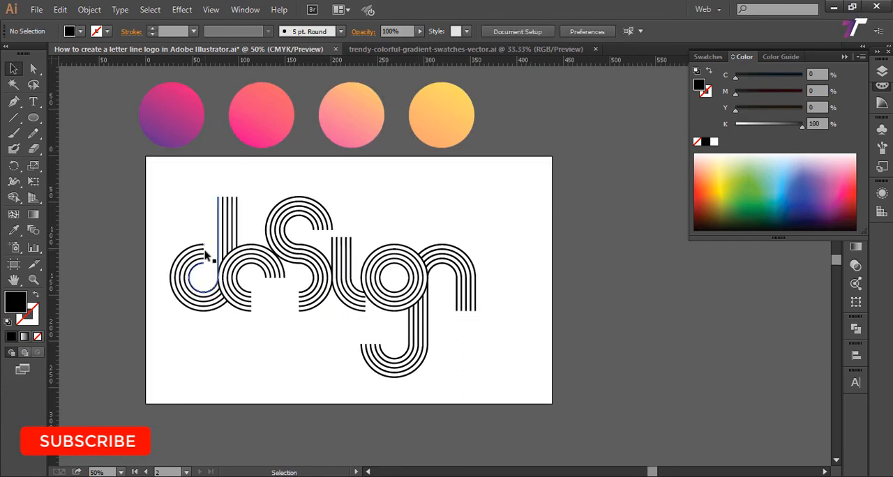
# Step: Select the outermost stripe of the letter d together with every other lettering path that has the same black fill
pyautogui.moveTo(165, 237); pyautogui.dragTo(289, 325)
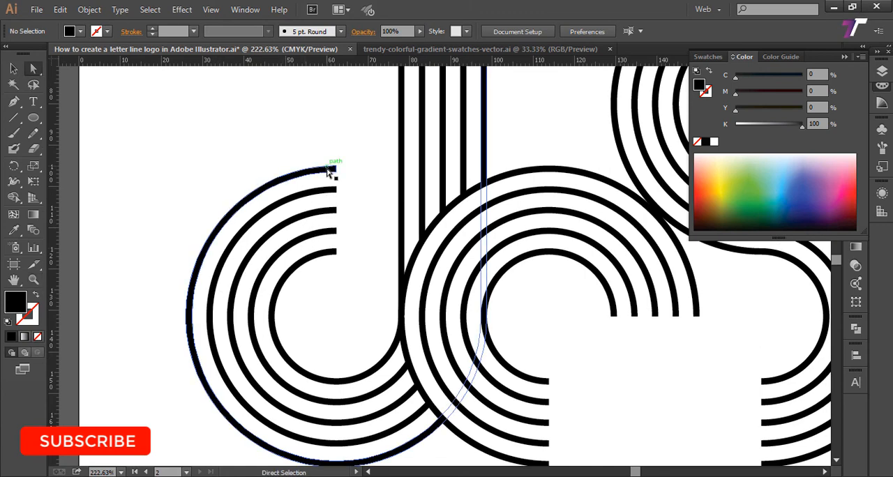
pyautogui.click(331, 175)
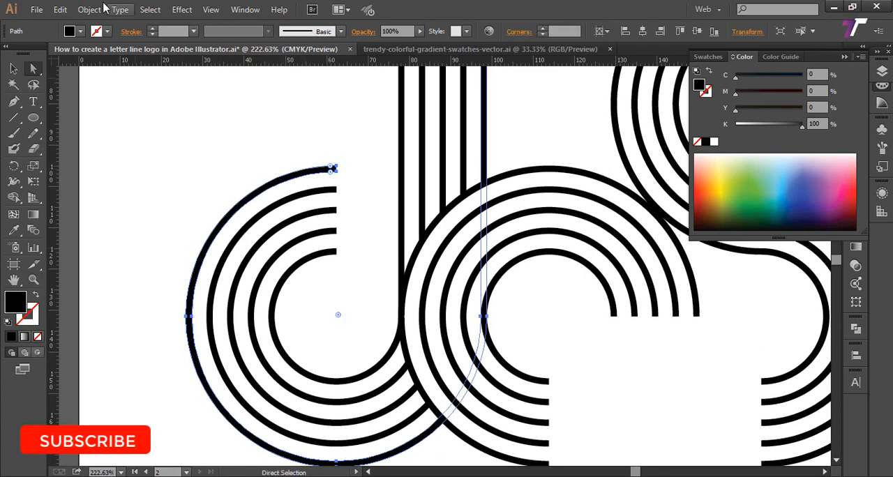
pyautogui.click(152, 11)
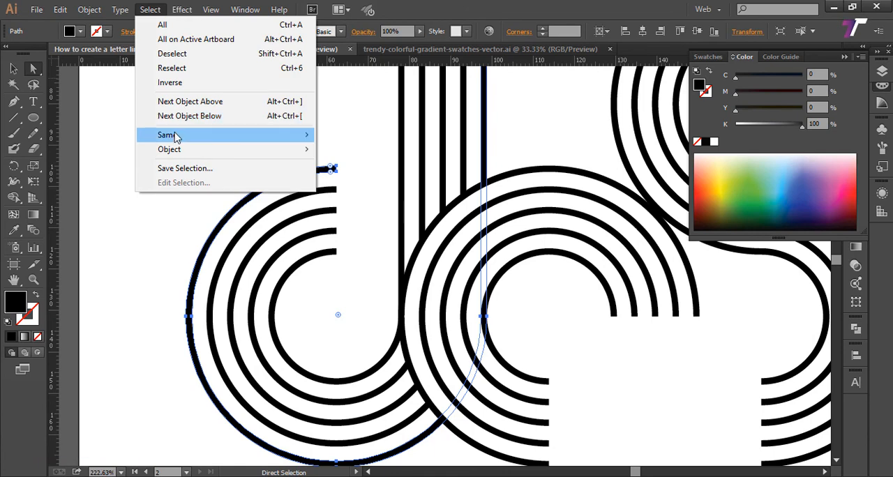
pyautogui.moveTo(175, 136)
pyautogui.click(350, 192)
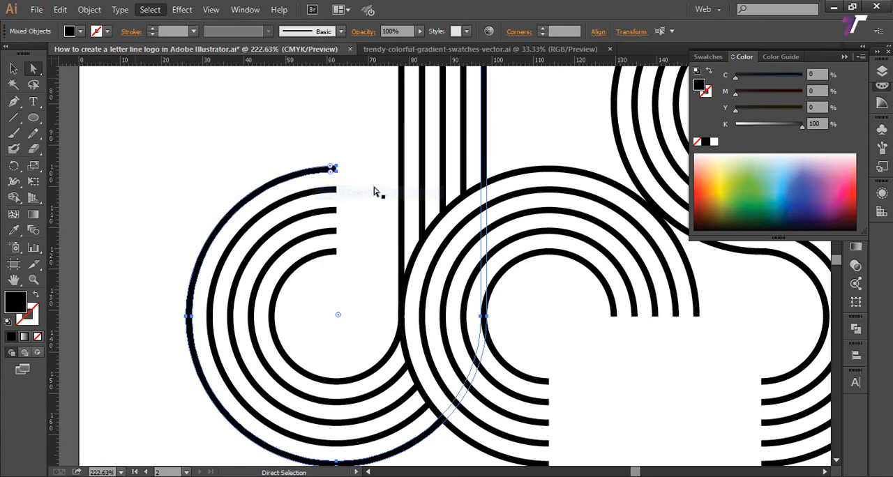
# Step: Apply the purple-pink gradient of the first circle to all the selected lettering with the Eyedropper and deselect it
pyautogui.hotkey('ctrl', '-')
pyautogui.hotkey('ctrl', '-')
pyautogui.hotkey('ctrl', '-')
pyautogui.hotkey('ctrl', '-')
pyautogui.hotkey('ctrl', '-')
pyautogui.hotkey('ctrl', '-')
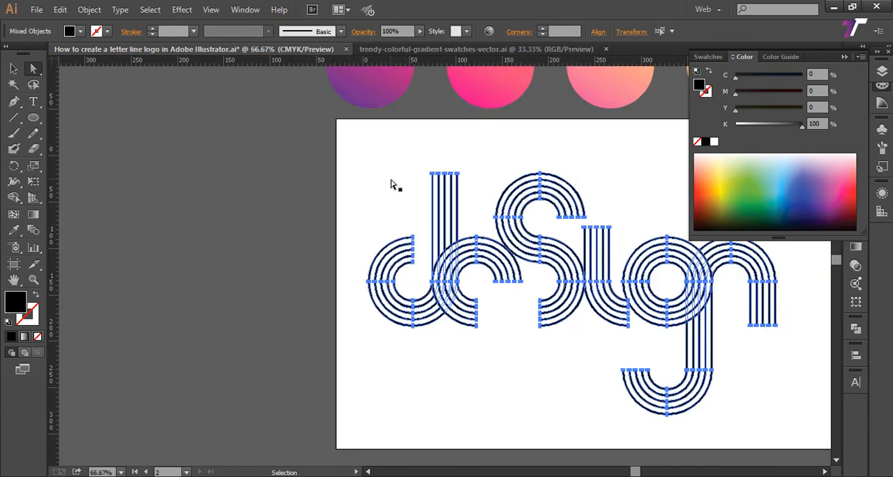
pyautogui.moveTo(317, 190); pyautogui.dragTo(269, 211)
pyautogui.scroll(-4, 309, 239)
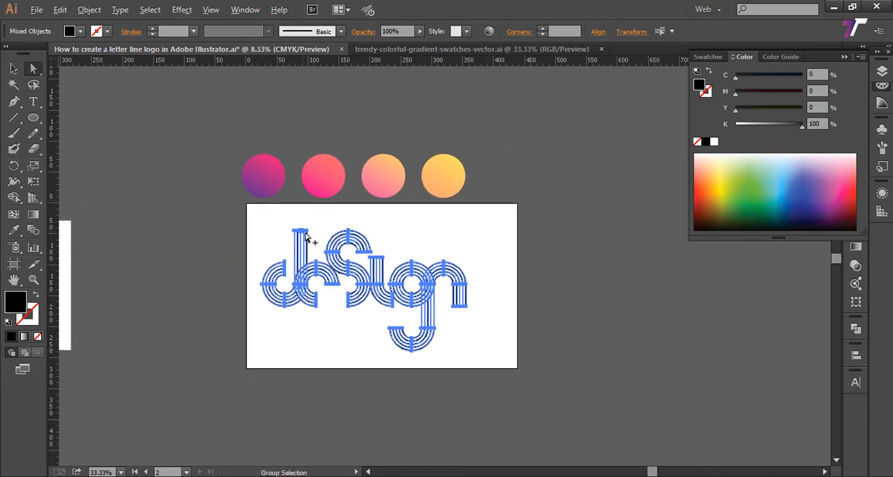
pyautogui.moveTo(433, 194); pyautogui.dragTo(562, 315)
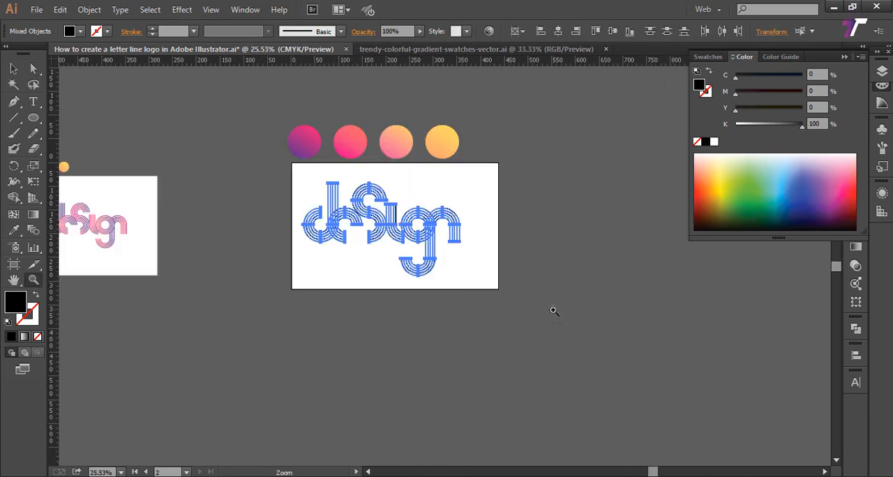
pyautogui.moveTo(236, 111); pyautogui.dragTo(551, 340)
pyautogui.moveTo(457, 252); pyautogui.dragTo(429, 301)
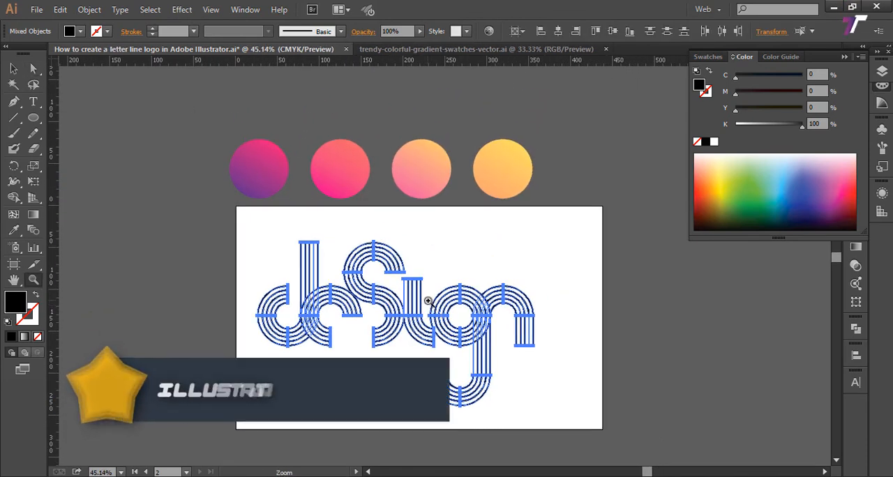
pyautogui.click(14, 230)
pyautogui.click(259, 169)
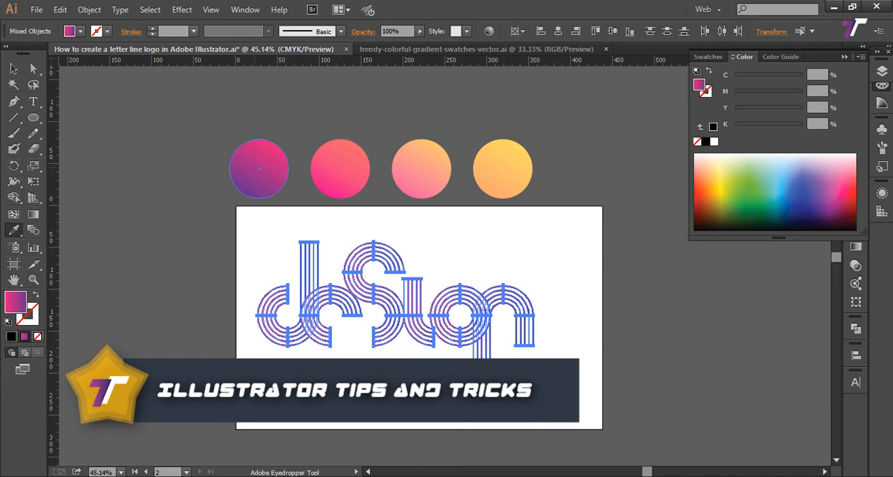
pyautogui.click(13, 68)
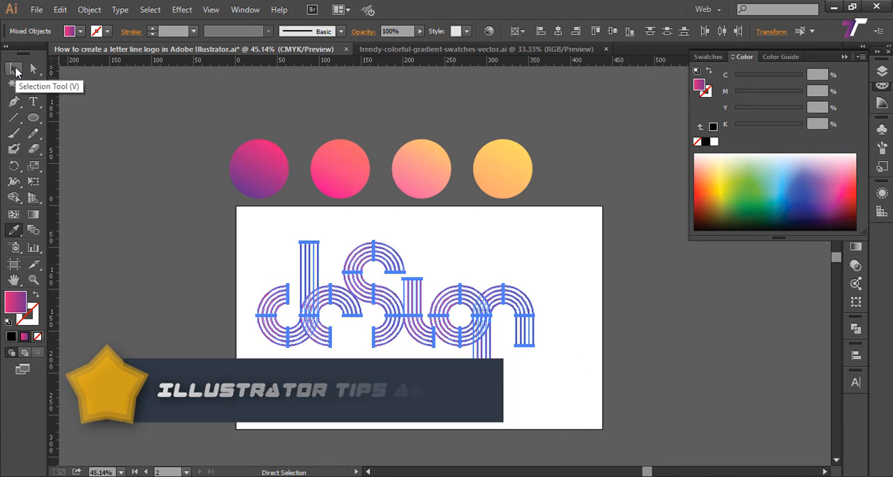
pyautogui.click(570, 291)
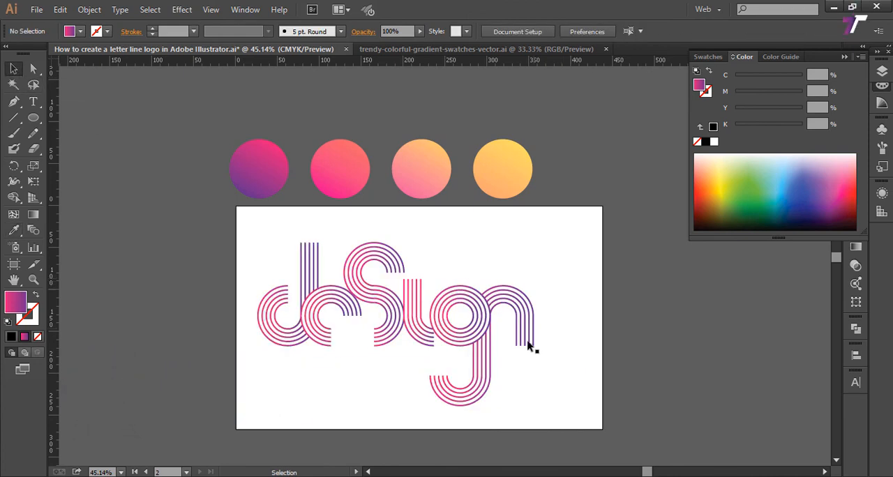
# Step: Examine the gradient-coloured letters up close around the g and n, and in the view of the whole artboard
pyautogui.press('z')
pyautogui.moveTo(354, 251); pyautogui.dragTo(612, 431)
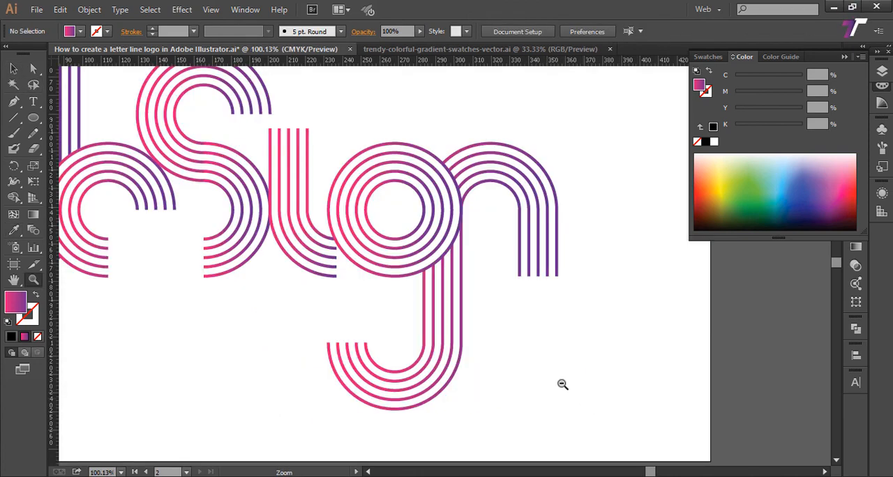
pyautogui.keyDown('alt'); pyautogui.click(547, 369); pyautogui.keyUp('alt')
pyautogui.moveTo(482, 295); pyautogui.dragTo(577, 363)
pyautogui.keyDown('alt'); pyautogui.click(556, 334); pyautogui.keyUp('alt')
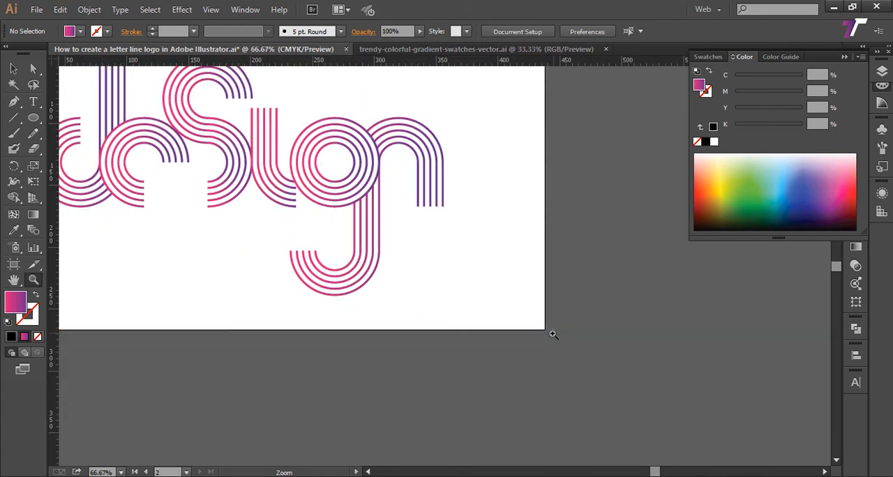
pyautogui.moveTo(420, 244); pyautogui.dragTo(569, 319)
pyautogui.keyDown('alt'); pyautogui.click(570, 315); pyautogui.keyUp('alt')
pyautogui.moveTo(422, 344); pyautogui.dragTo(486, 345)
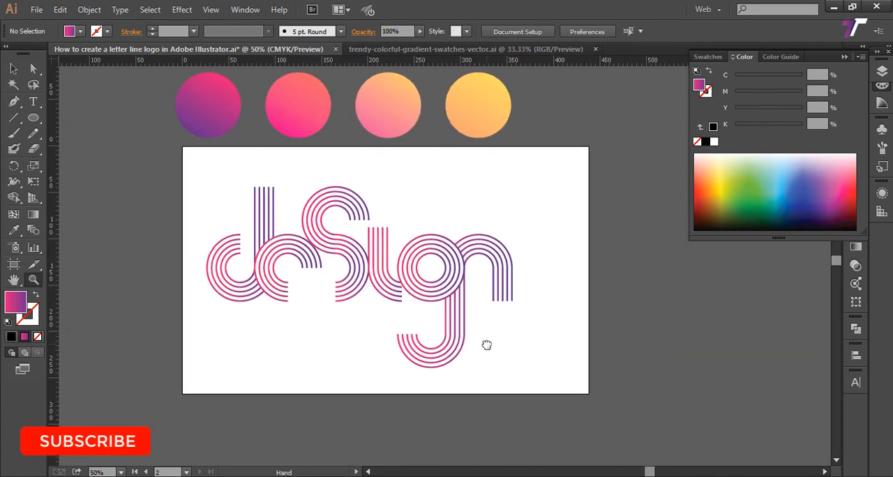
# Step: Move the whole lettering slightly right and down towards the centre of the artboard and deselect it
pyautogui.click(14, 68)
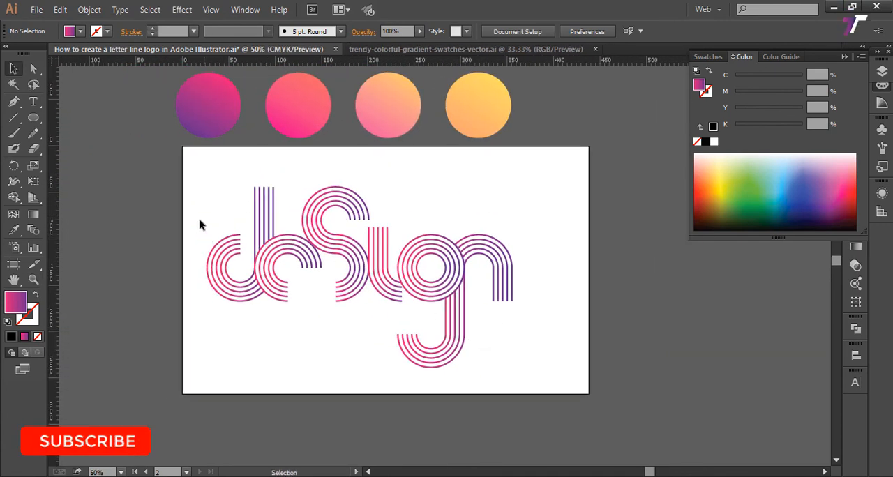
pyautogui.moveTo(195, 190); pyautogui.dragTo(520, 364)
pyautogui.moveTo(391, 278); pyautogui.dragTo(411, 283)
pyautogui.click(591, 235)
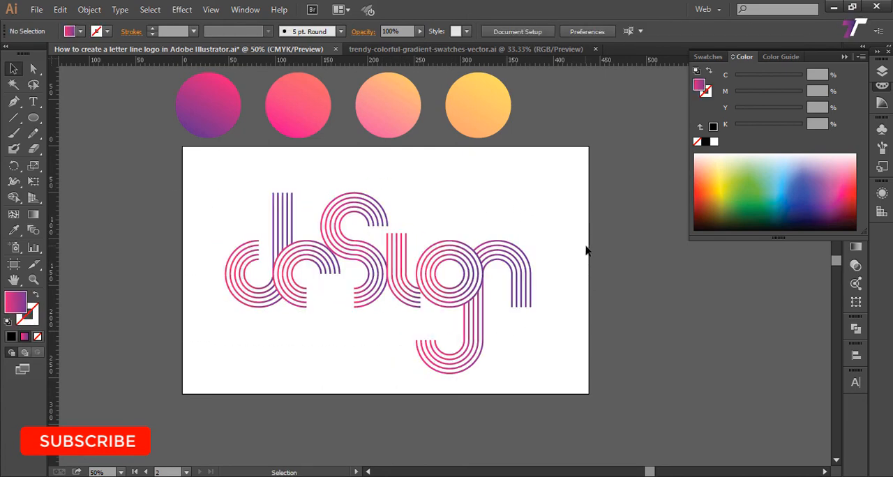